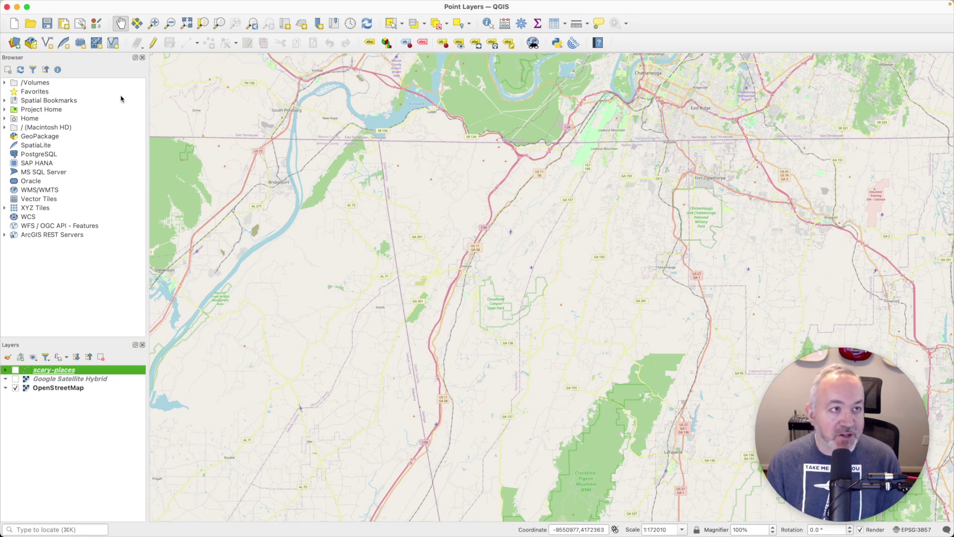
# - Set the project title to 'Scary Places' in Project Properties
pyautogui.click(66, 6)
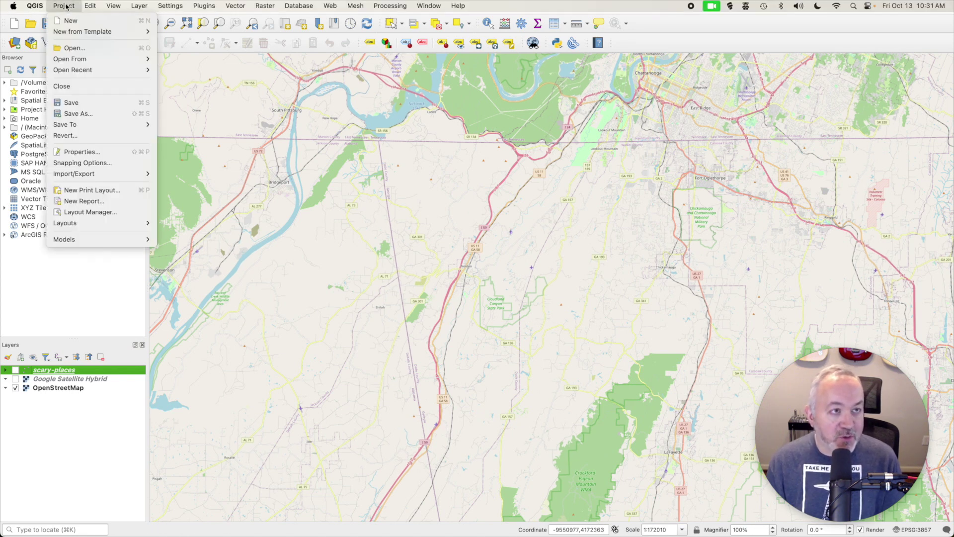
pyautogui.click(102, 153)
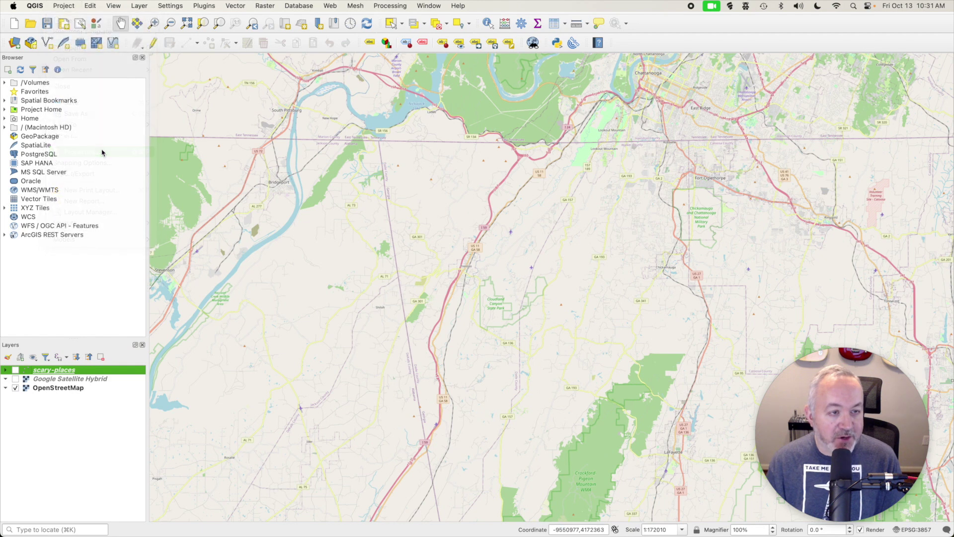
pyautogui.click(432, 114)
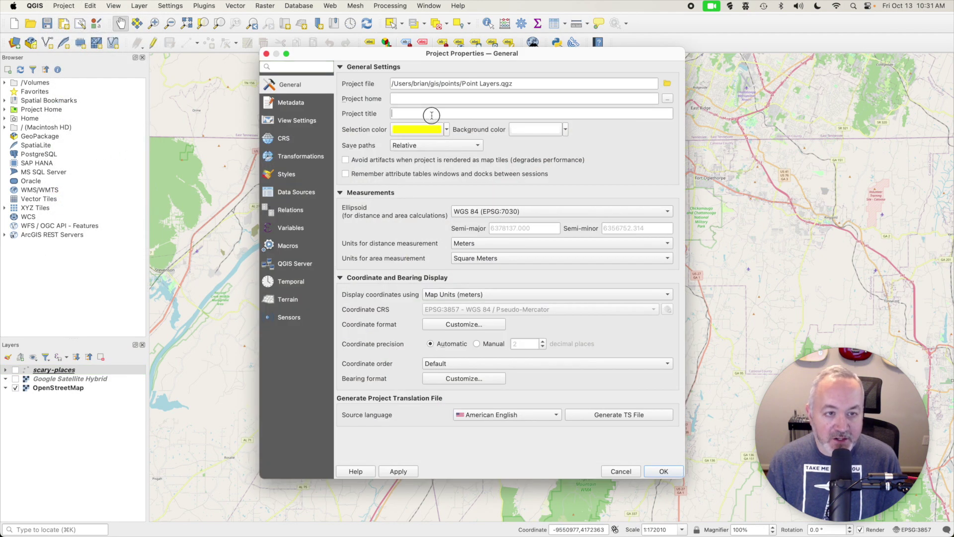
pyautogui.write('Scary Palce')
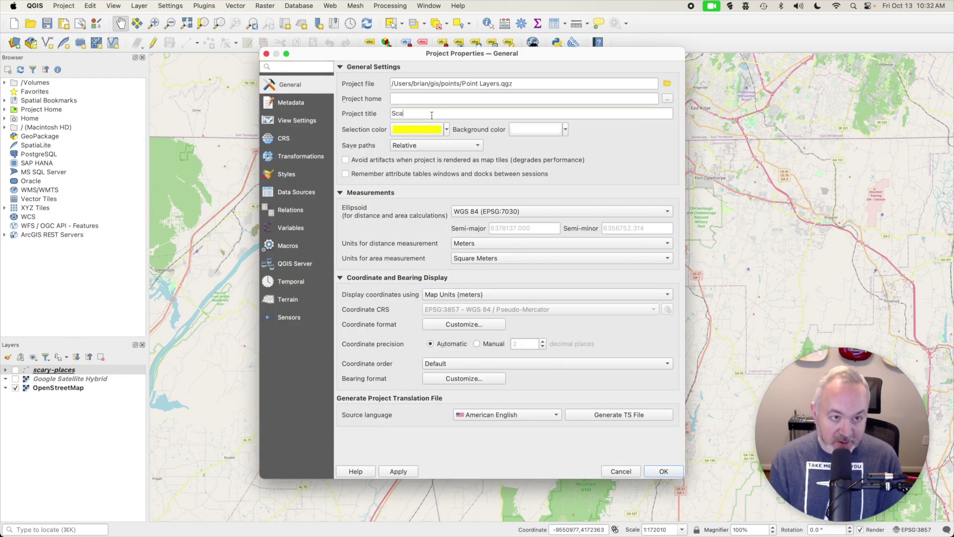
pyautogui.press('BackSpace')
pyautogui.press('BackSpace')
pyautogui.press('BackSpace')
pyautogui.press('BackSpace')
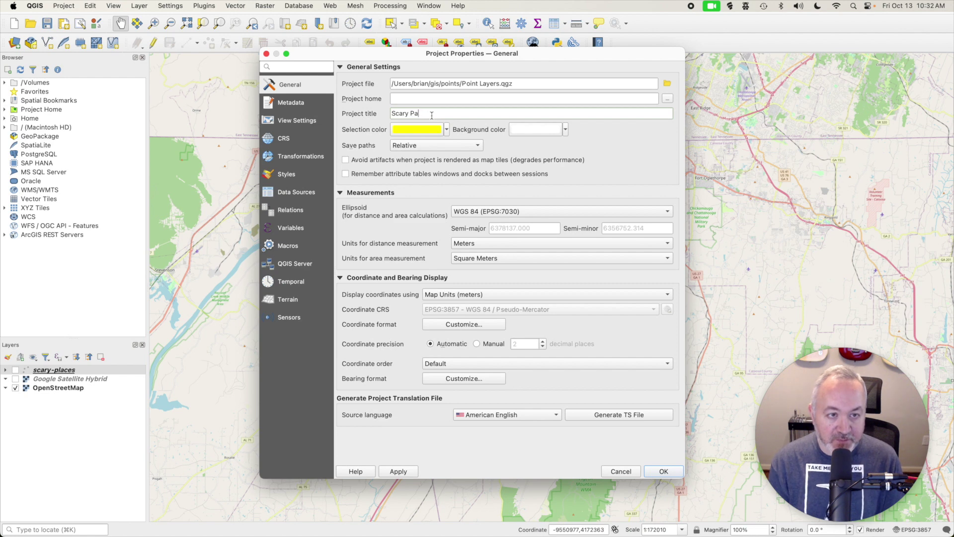
pyautogui.write('laces')
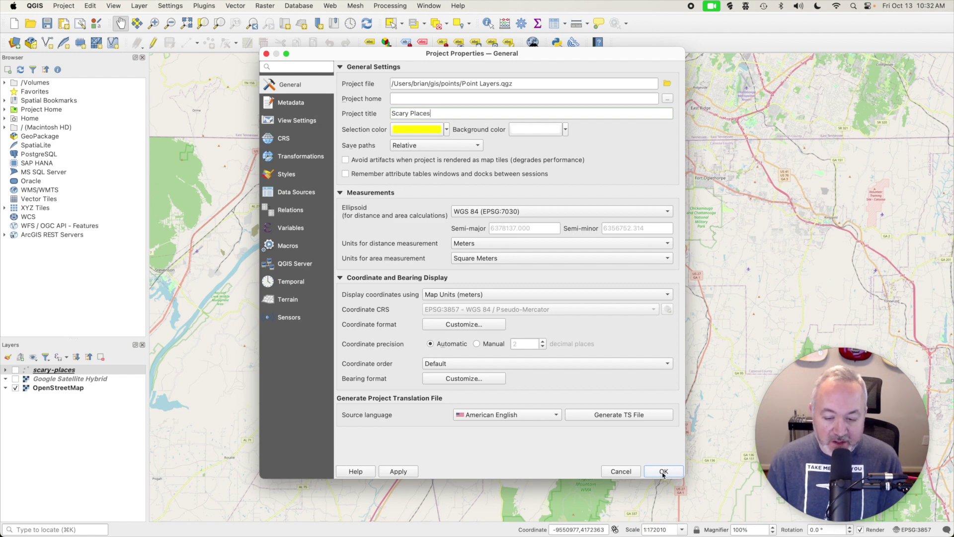
pyautogui.click(663, 472)
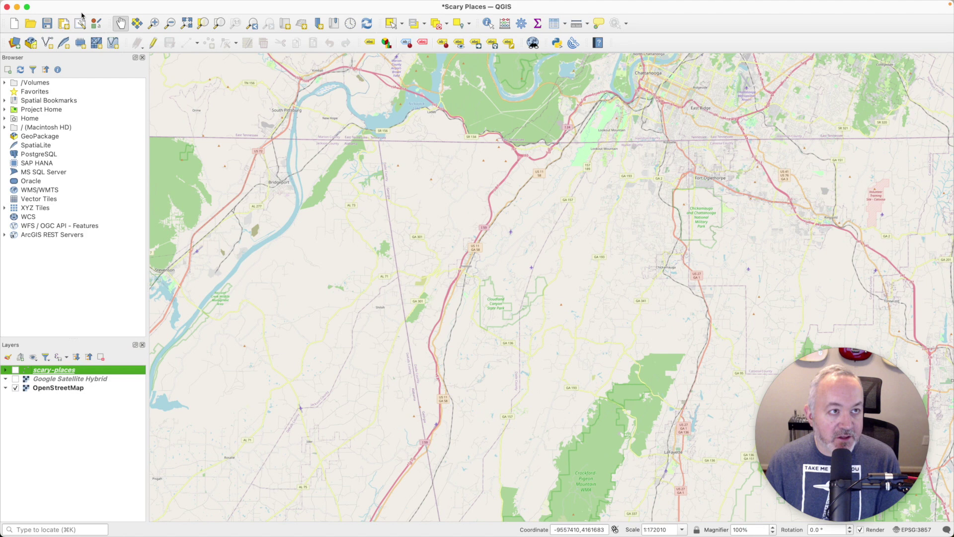
# - Save the project as scary-places
pyautogui.click(67, 5)
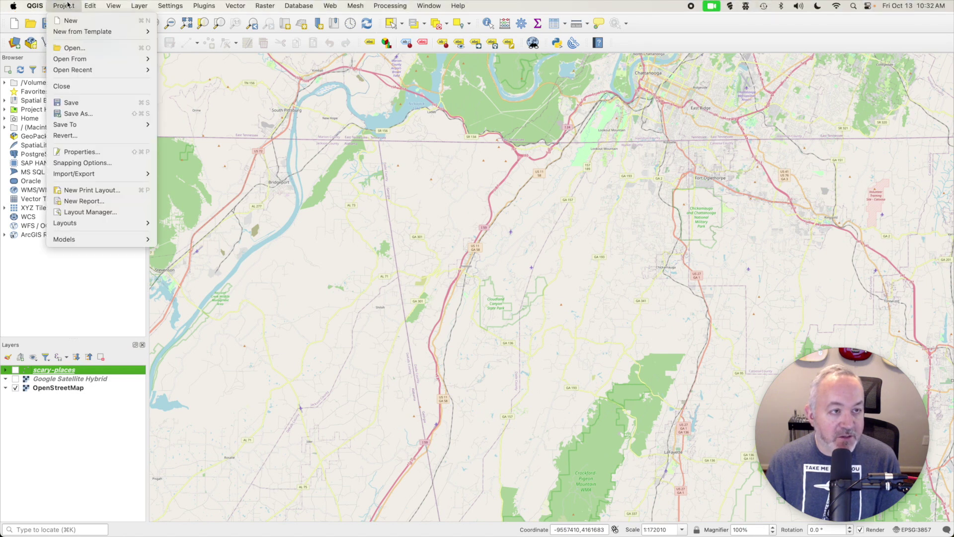
pyautogui.click(92, 114)
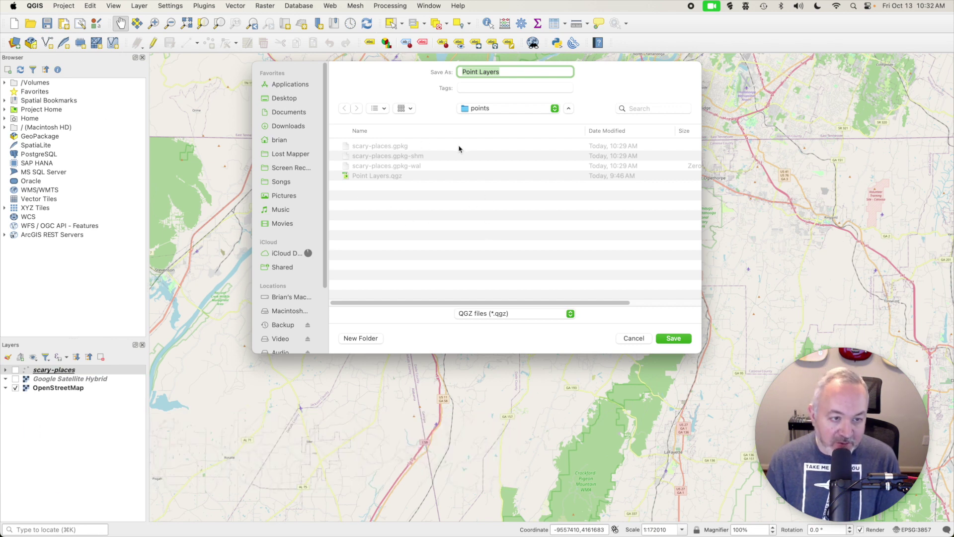
pyautogui.write('scary')
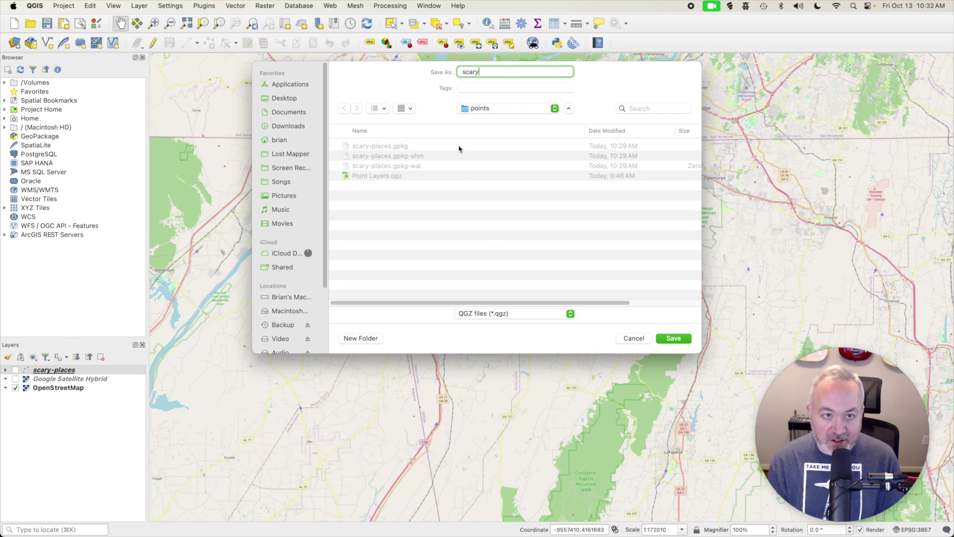
pyautogui.write('-places')
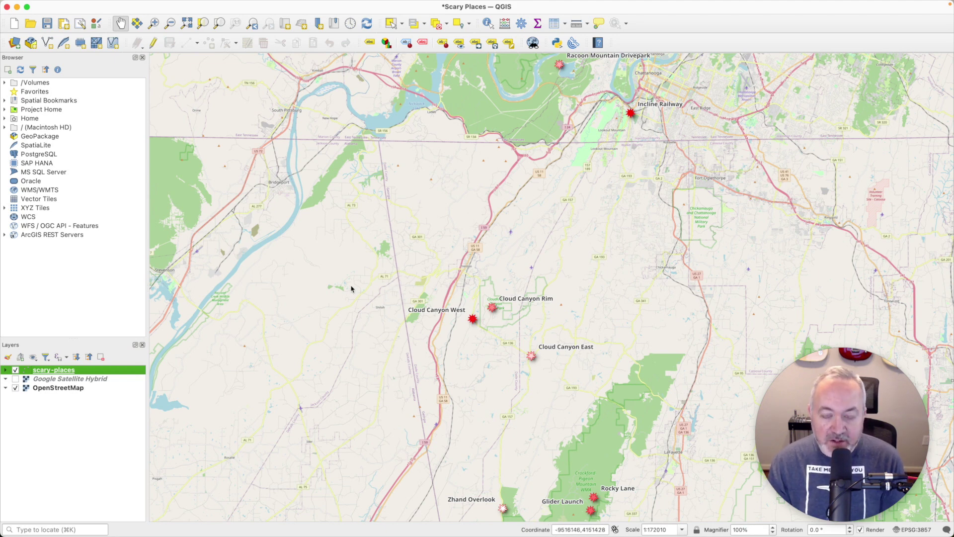
# - Hide scary-places and start a new GeoPackage layer stored as scary-lines.gpkg in the points folder
pyautogui.click(15, 371)
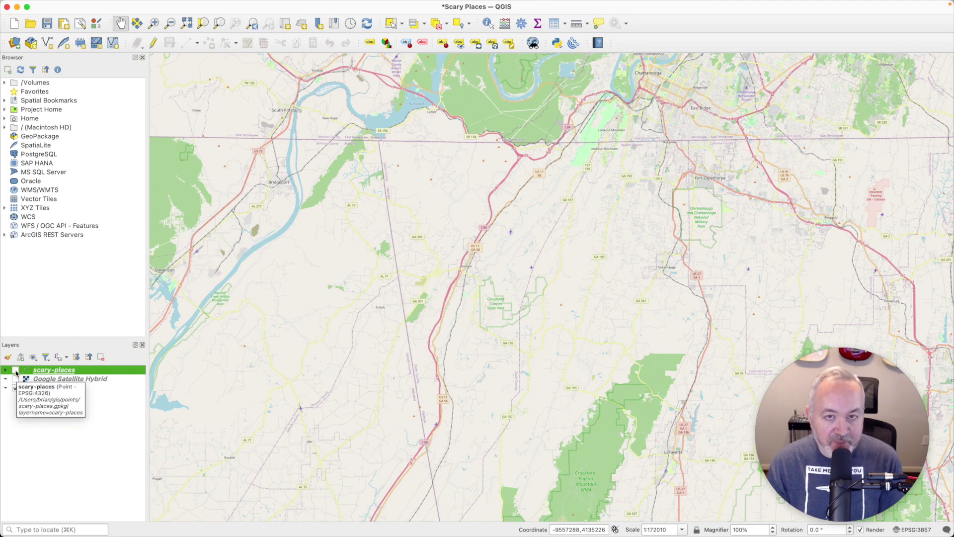
pyautogui.moveTo(90, 4)
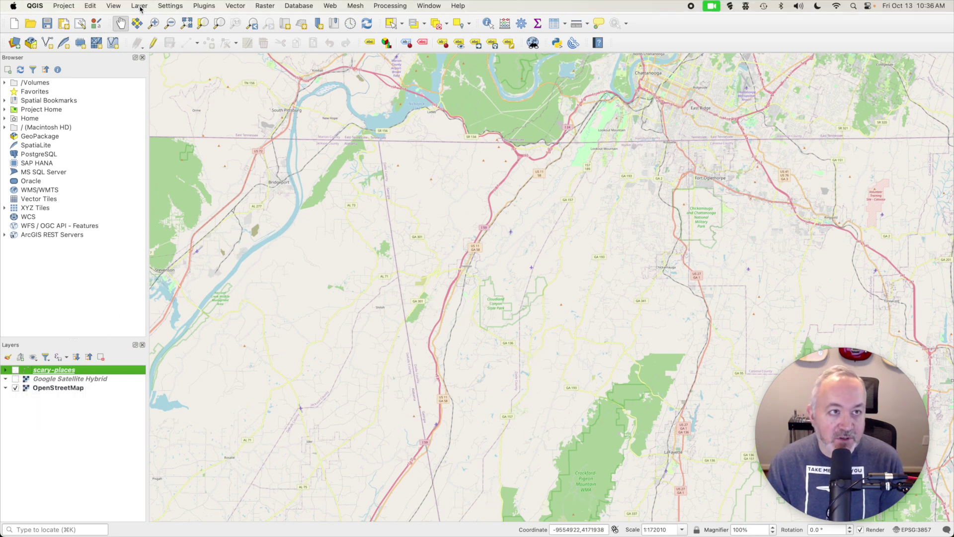
pyautogui.click(139, 5)
pyautogui.moveTo(149, 32)
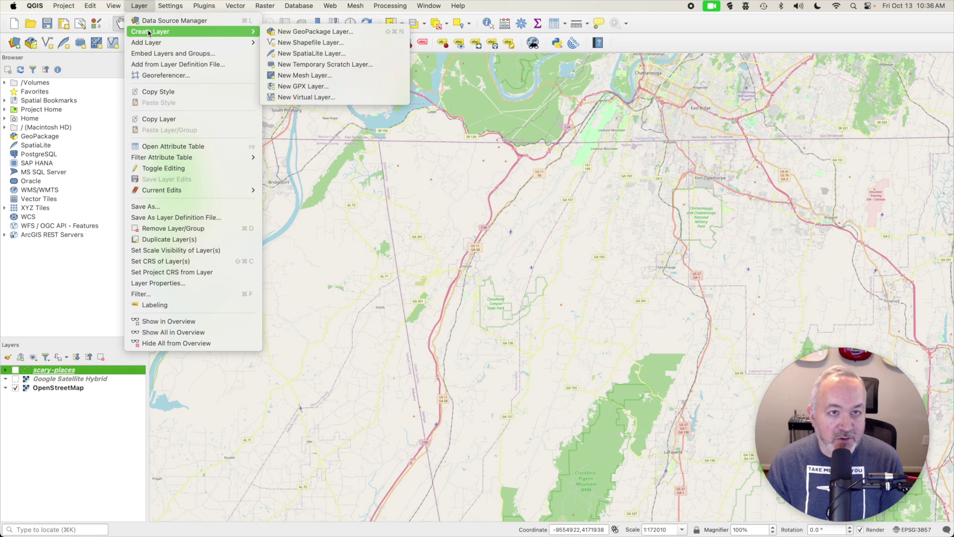
pyautogui.click(325, 32)
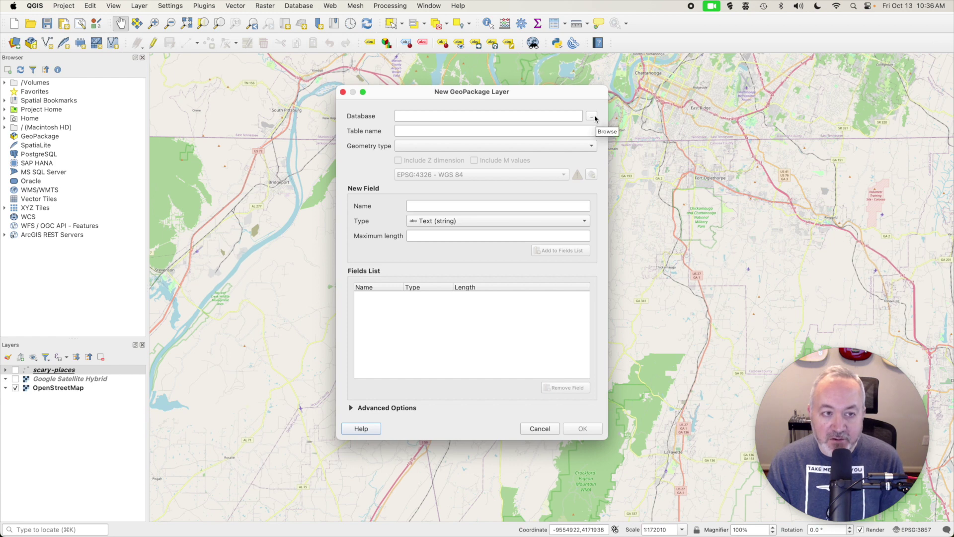
pyautogui.click(592, 116)
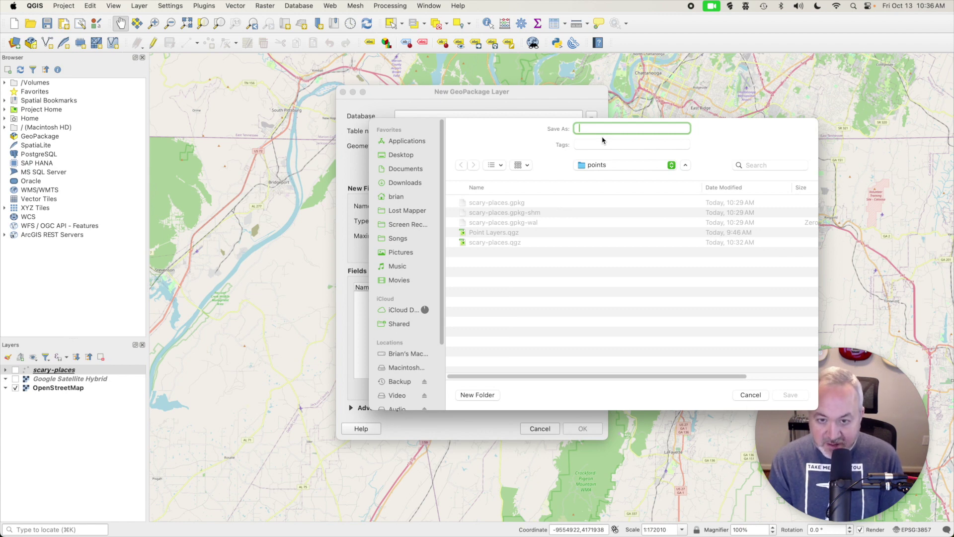
pyautogui.write('scary')
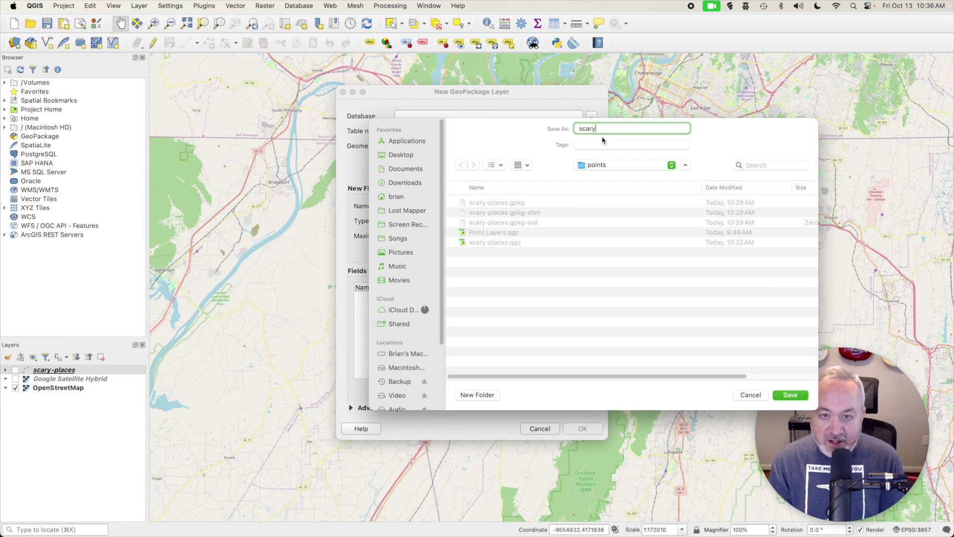
pyautogui.write('-lines')
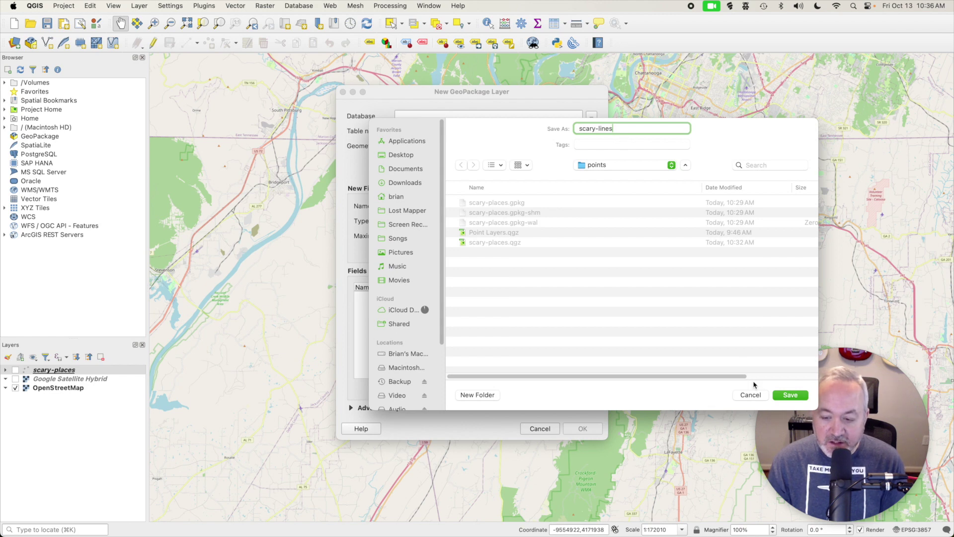
pyautogui.click(784, 396)
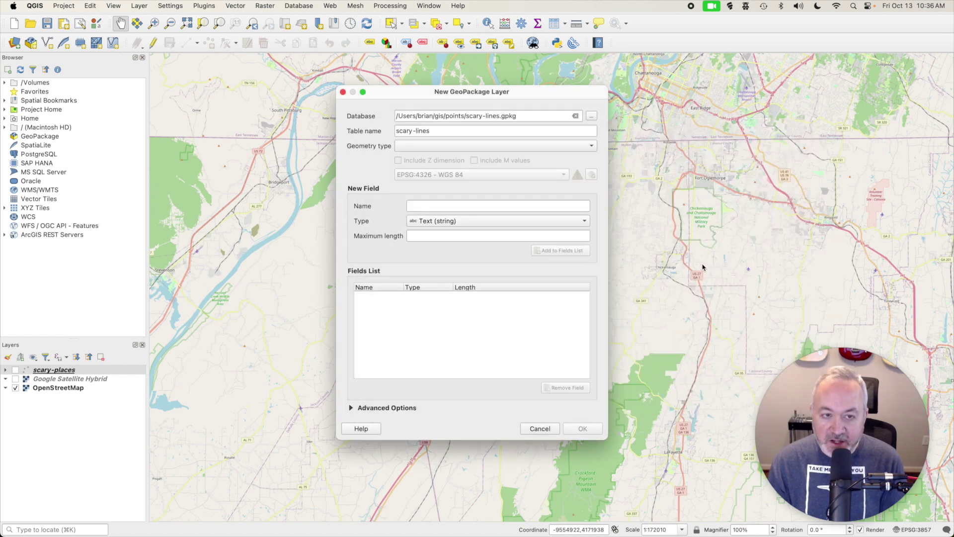
# - Choose LineString as the new layer's geometry type, keeping EPSG:4326 - WGS 84
pyautogui.click(566, 147)
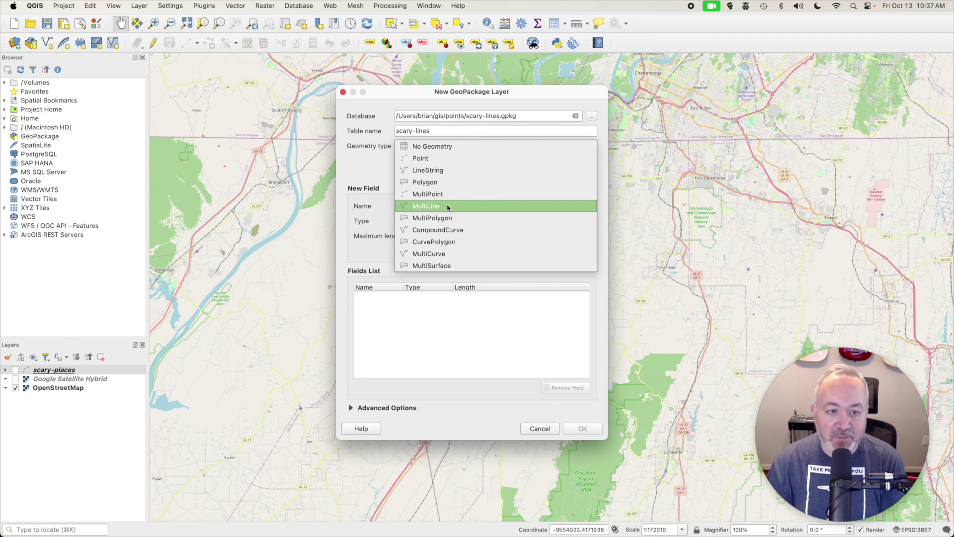
pyautogui.click(443, 172)
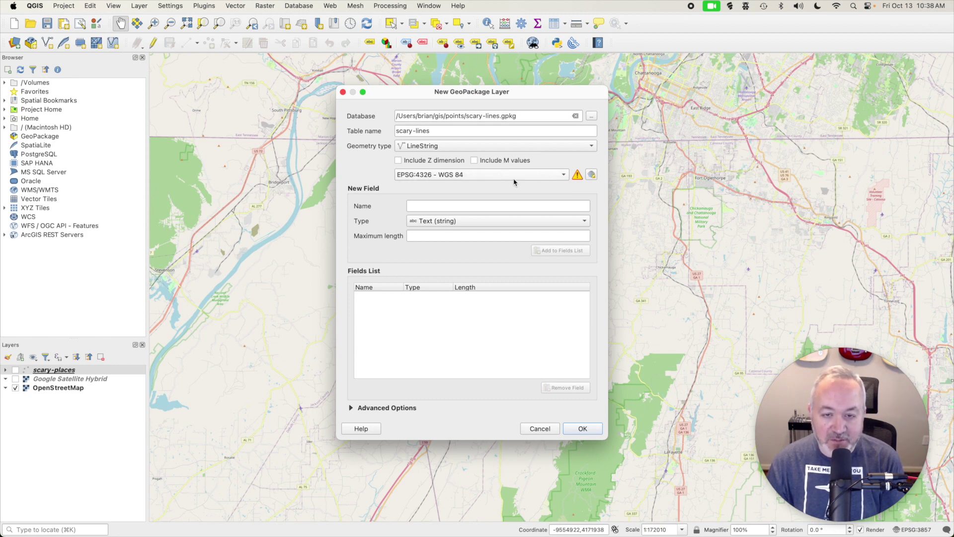
# - Add fields name (text), severity (integer) and type (text), then create the scary-lines layer
pyautogui.click(465, 207)
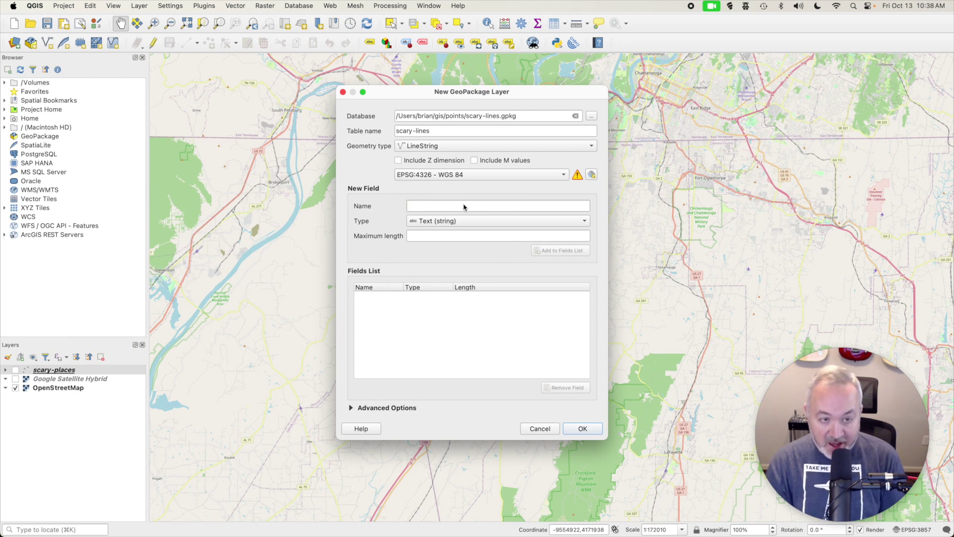
pyautogui.write('name')
pyautogui.click(547, 250)
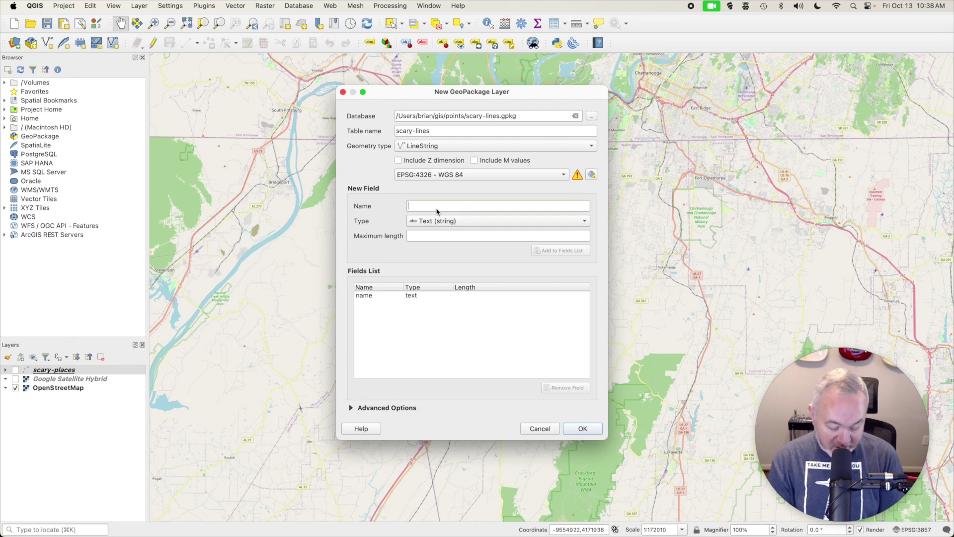
pyautogui.write('severity')
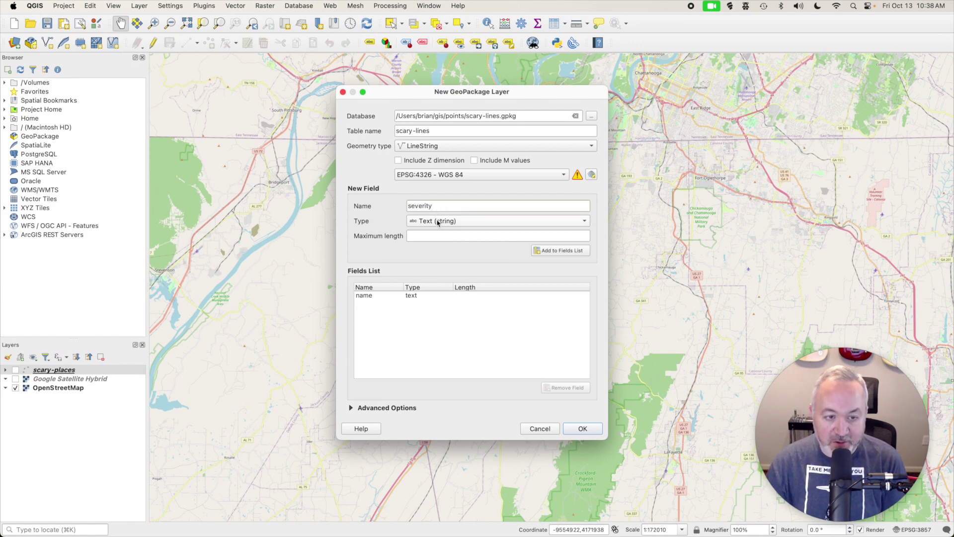
pyautogui.click(438, 221)
pyautogui.click(449, 231)
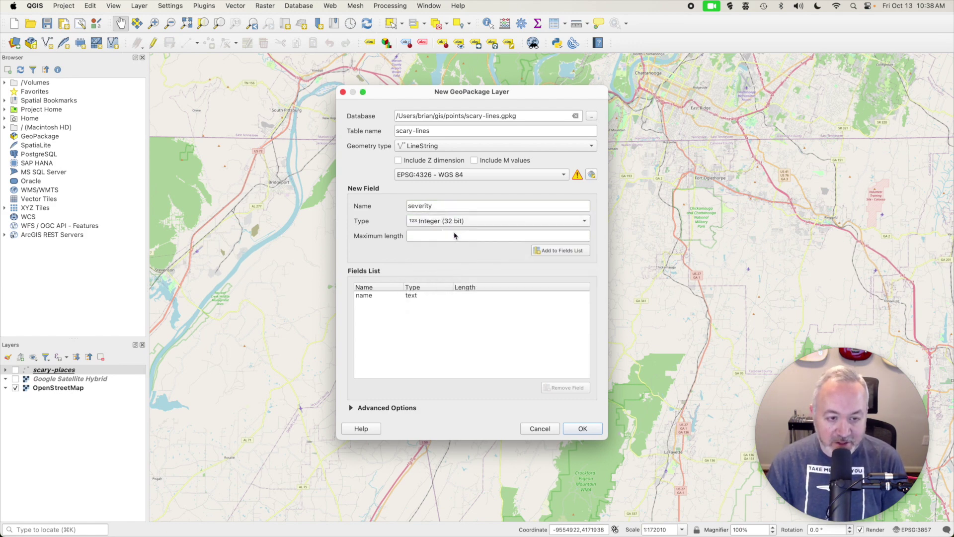
pyautogui.click(569, 252)
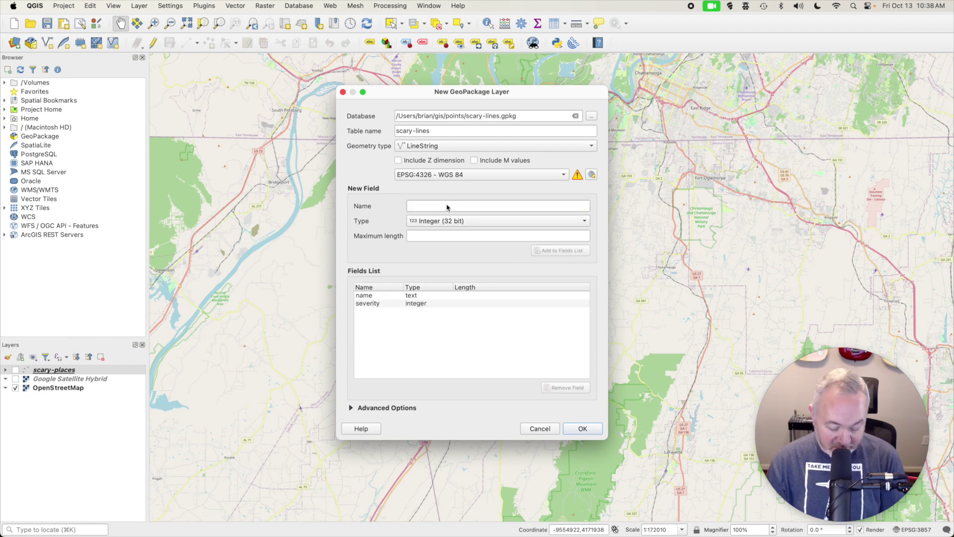
pyautogui.write('type')
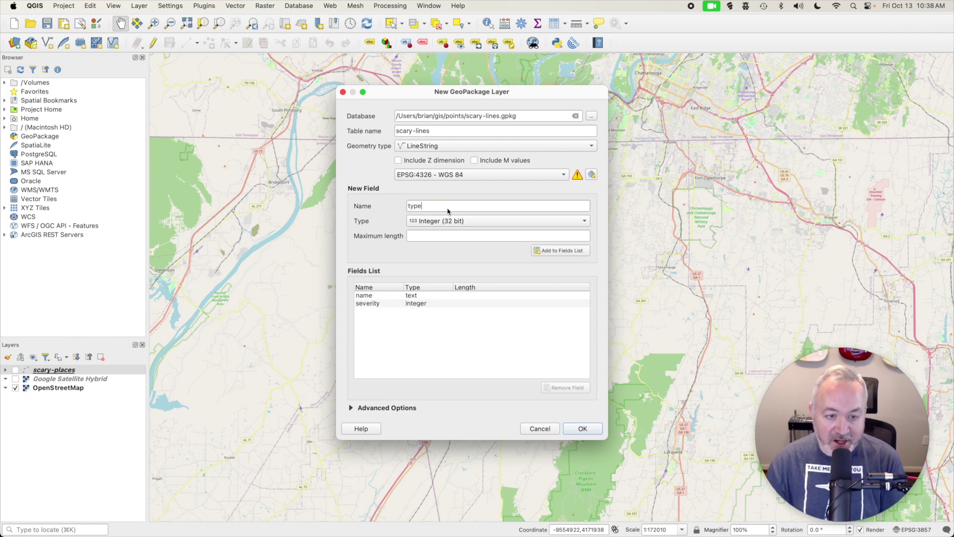
pyautogui.click(443, 221)
pyautogui.click(436, 209)
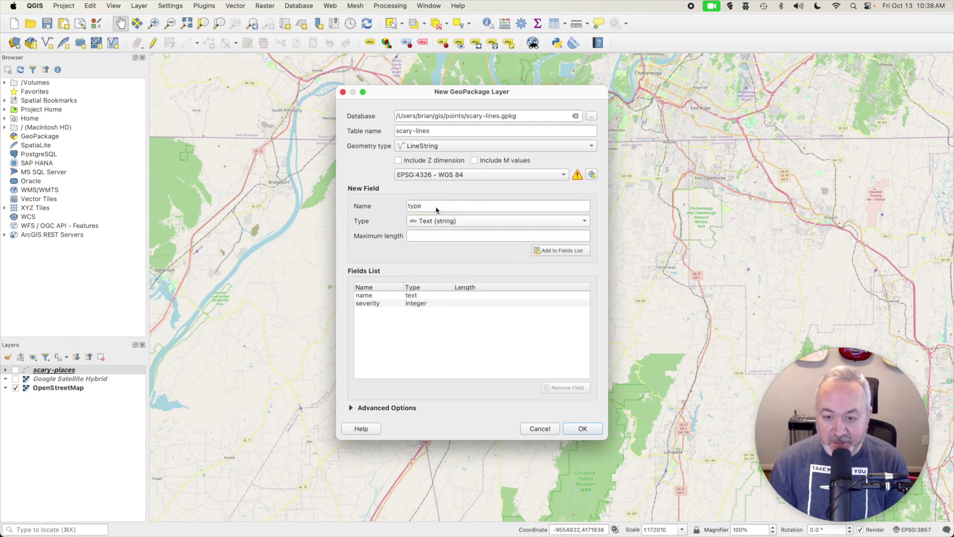
pyautogui.click(554, 251)
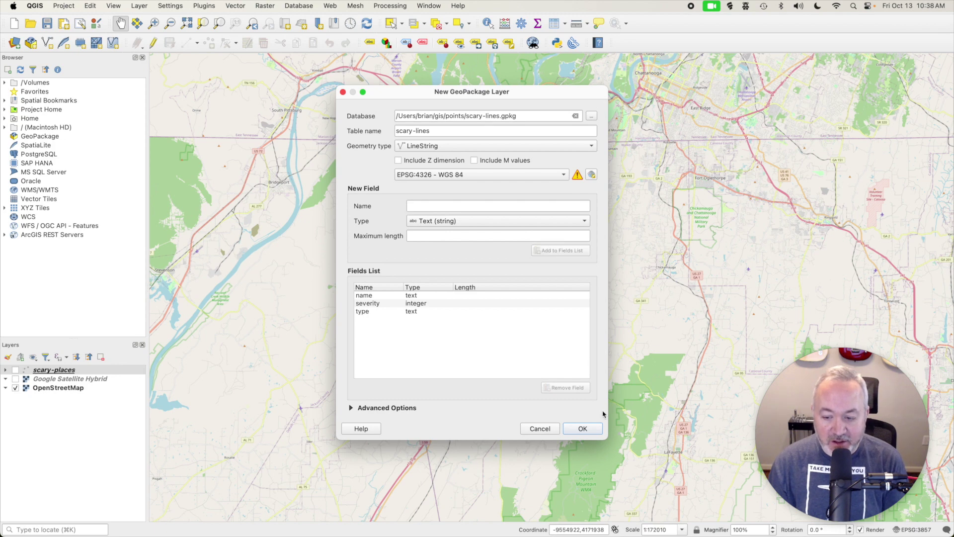
pyautogui.click(593, 428)
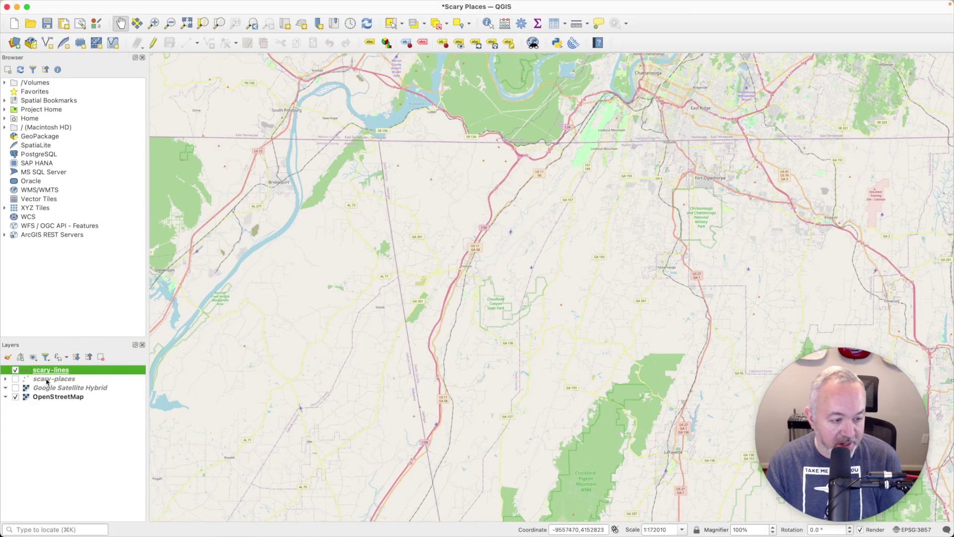
# - Zoom in twice onto the winding road near Rocky Lane, hiding scary-places again afterwards
pyautogui.click(16, 379)
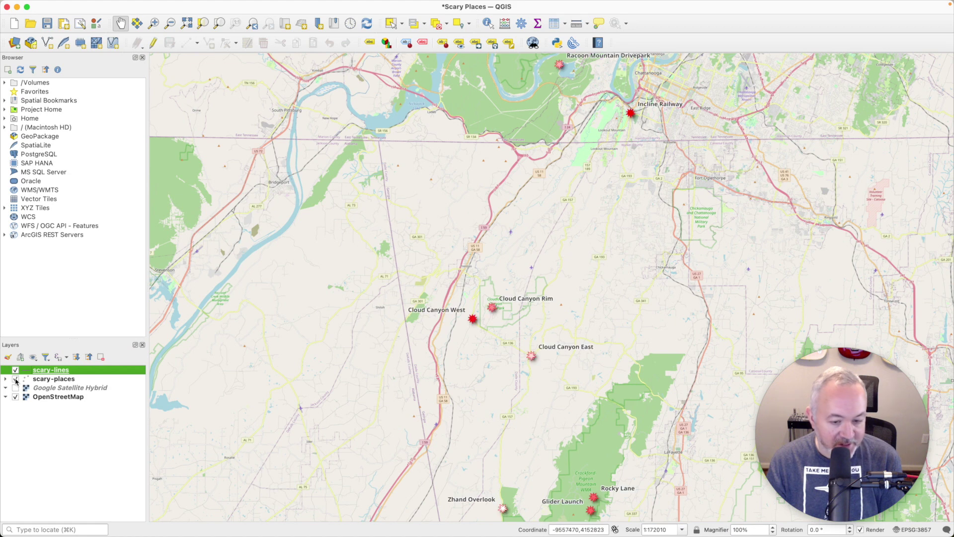
pyautogui.click(155, 28)
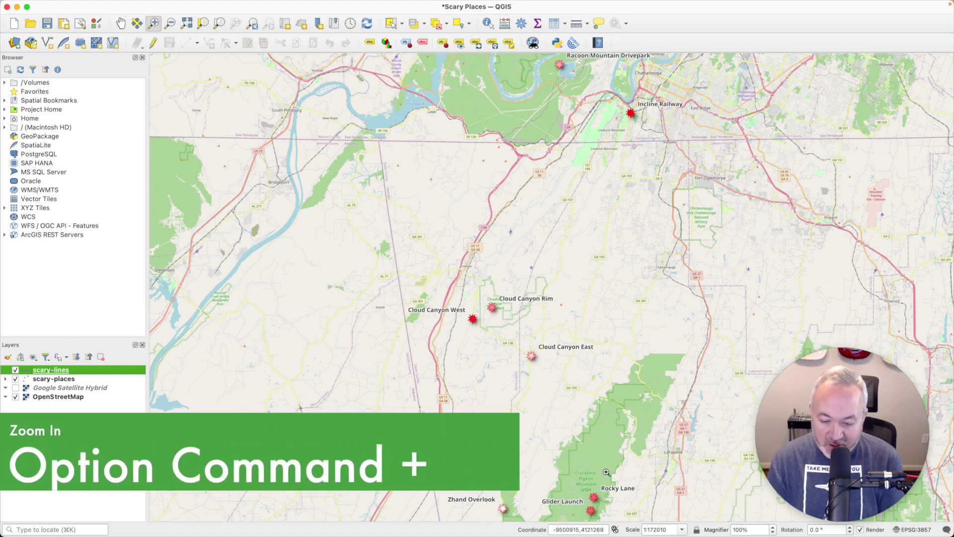
pyautogui.moveTo(581, 478); pyautogui.dragTo(625, 510)
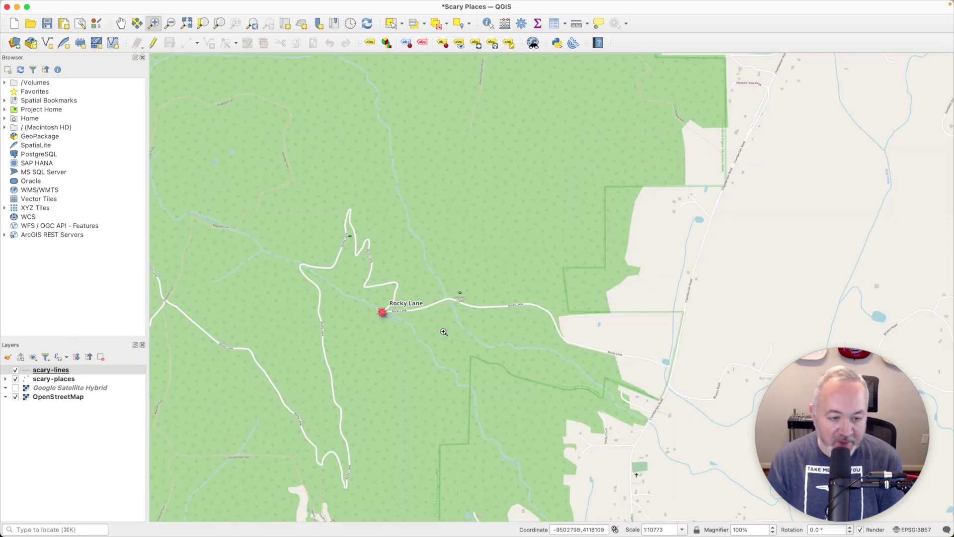
pyautogui.moveTo(240, 176); pyautogui.dragTo(461, 509)
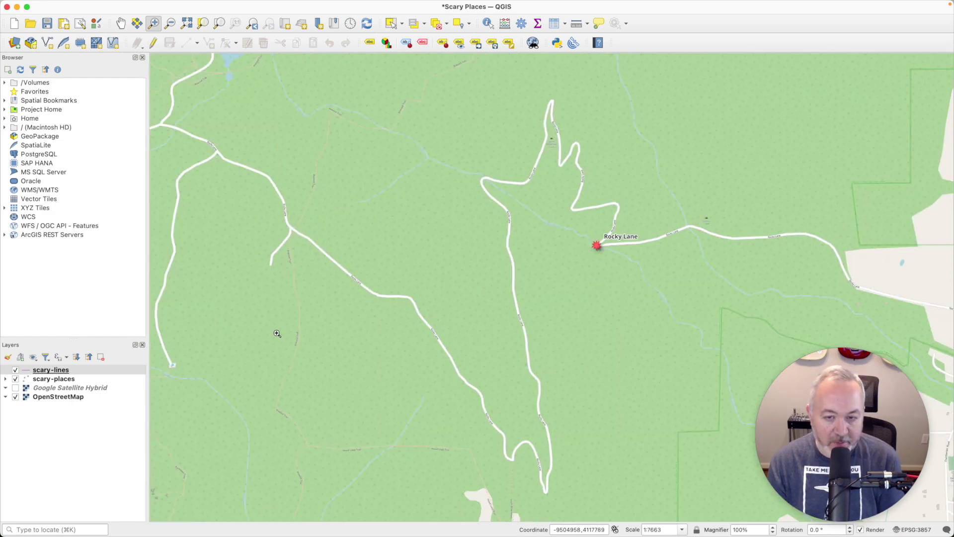
pyautogui.click(16, 381)
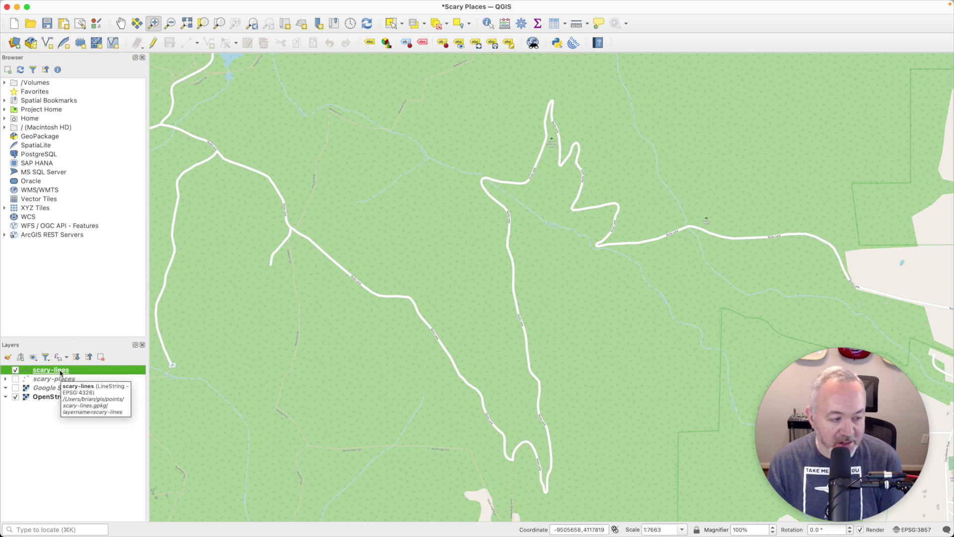
# - Start editing scary-lines and trace a line from the junction up the switchbacks to the northern tip
pyautogui.click(153, 45)
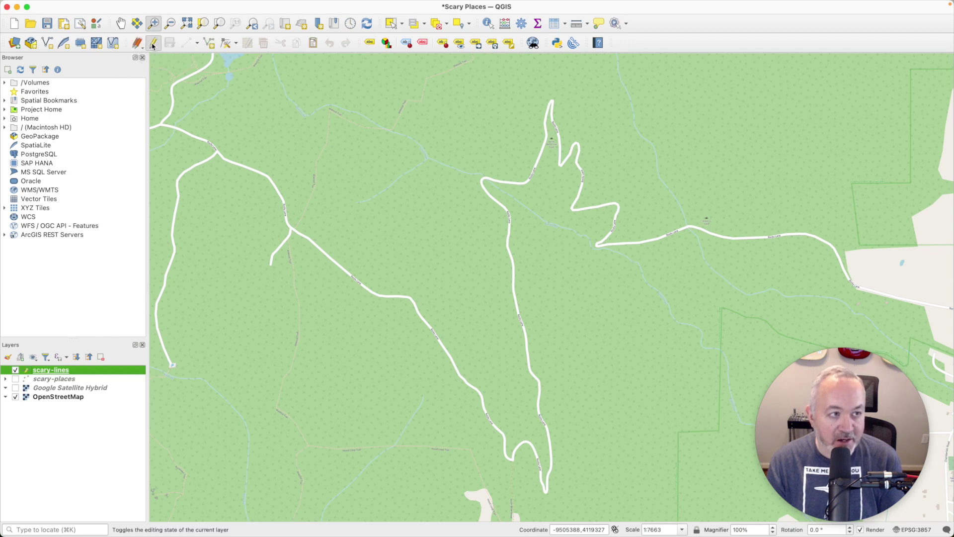
pyautogui.click(210, 45)
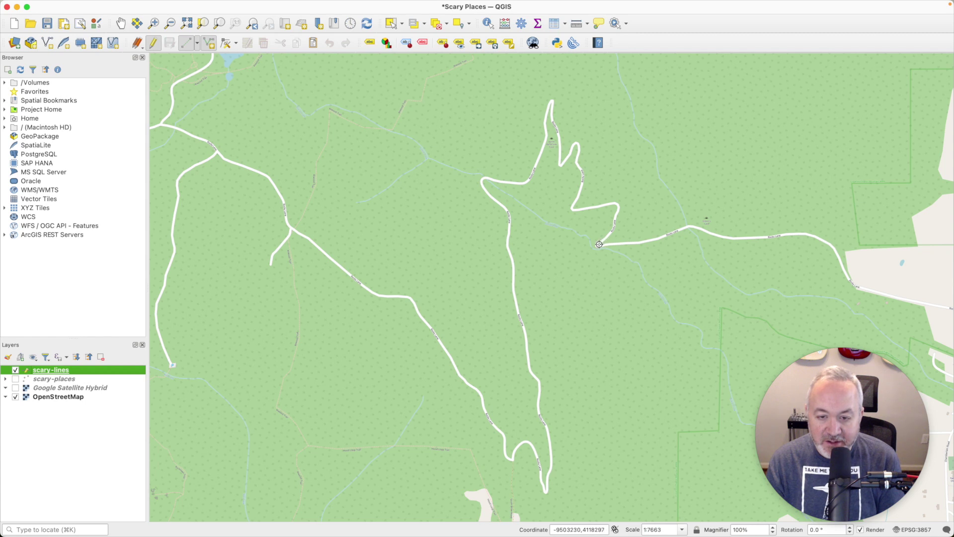
pyautogui.click(597, 243)
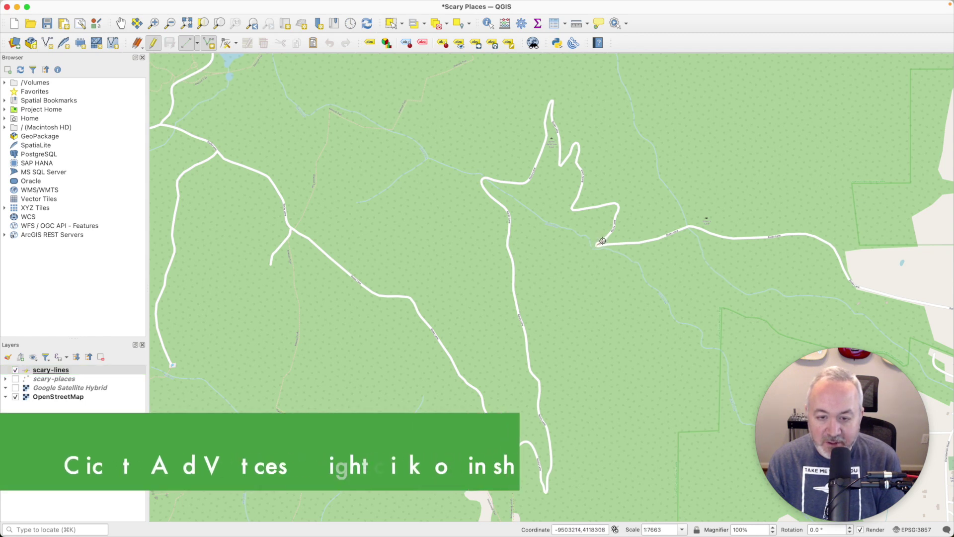
pyautogui.click(614, 227)
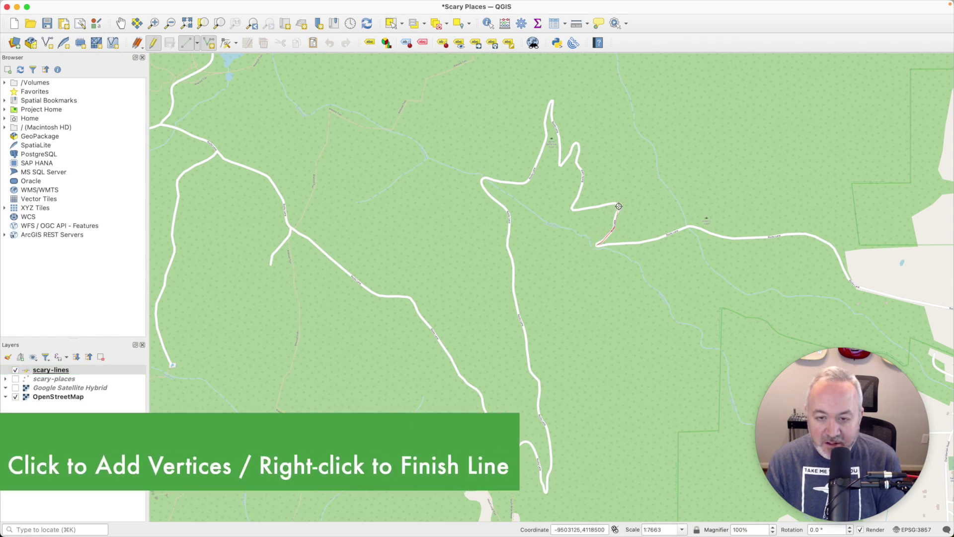
pyautogui.click(618, 208)
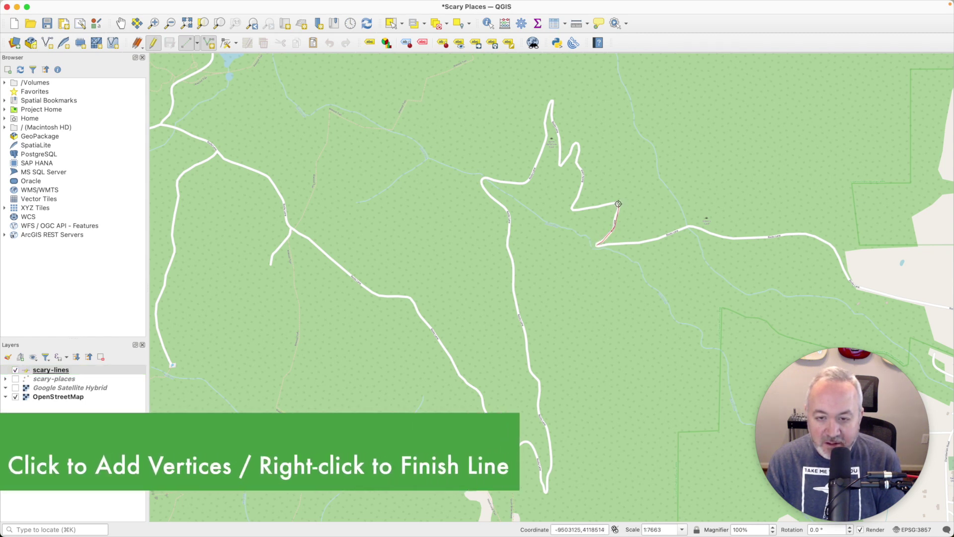
pyautogui.click(572, 210)
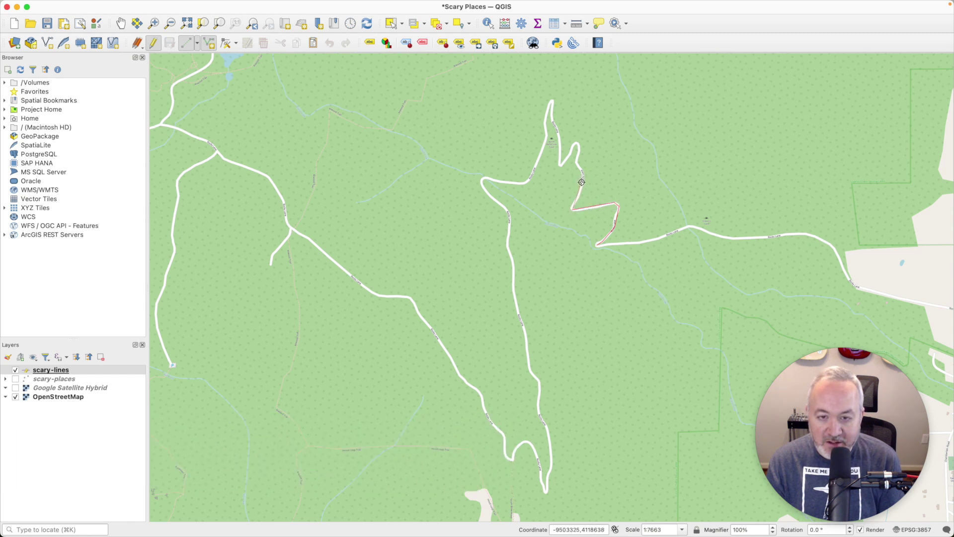
pyautogui.click(583, 181)
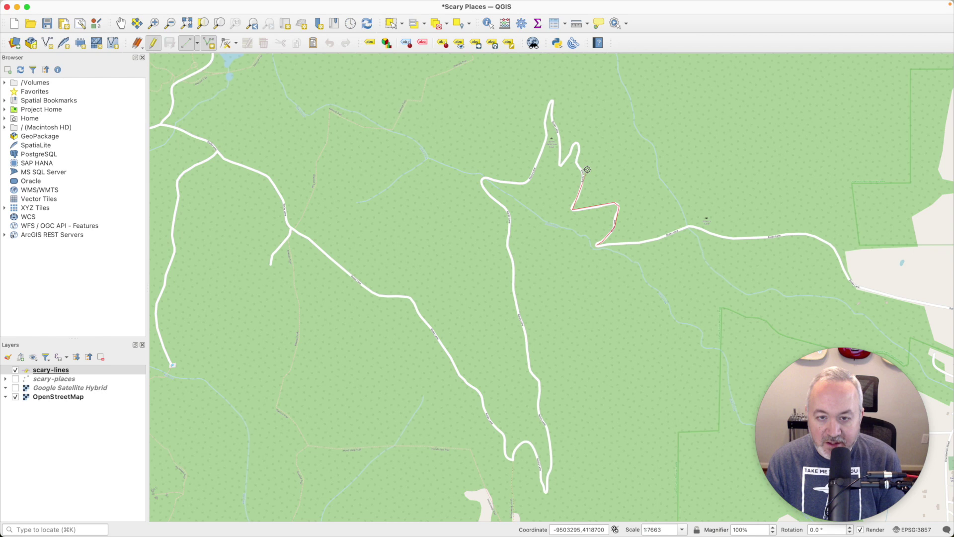
pyautogui.click(577, 143)
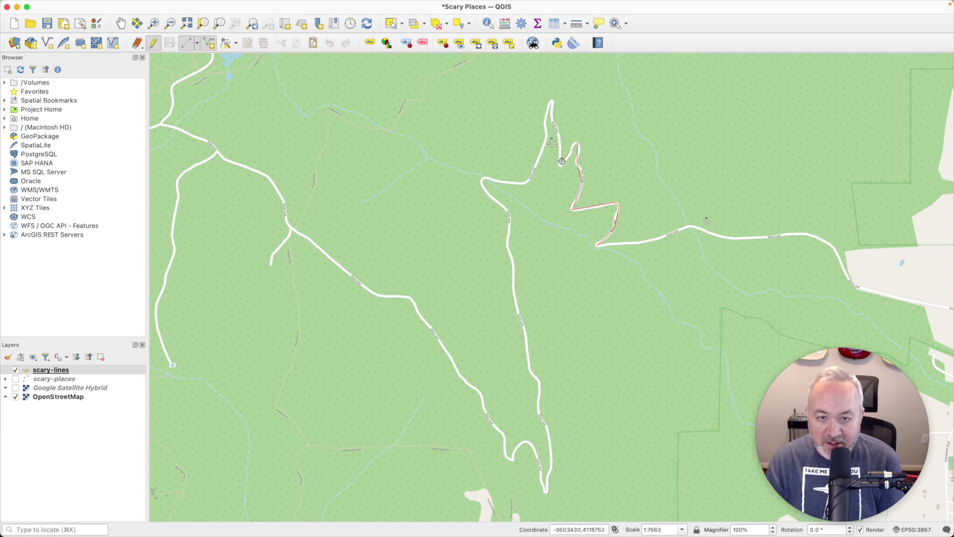
pyautogui.click(560, 165)
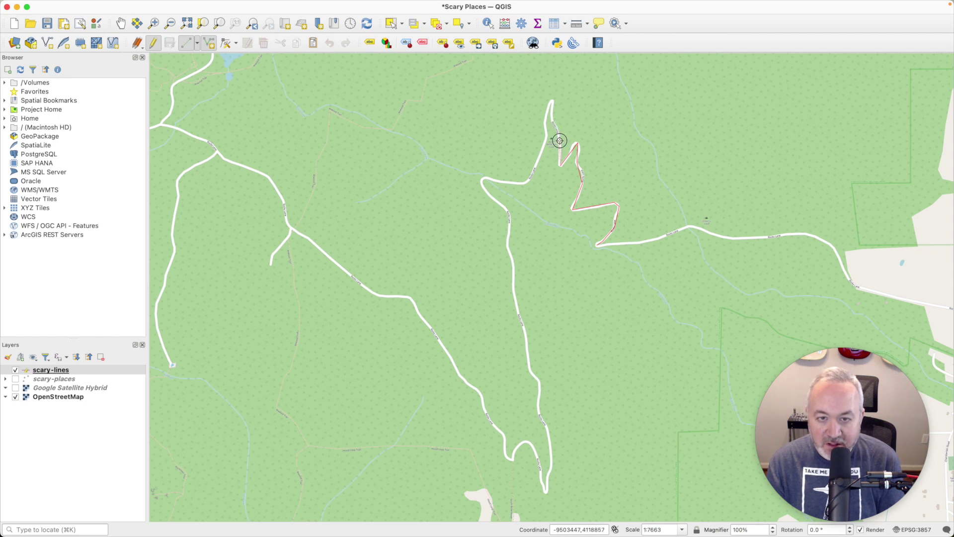
pyautogui.click(552, 101)
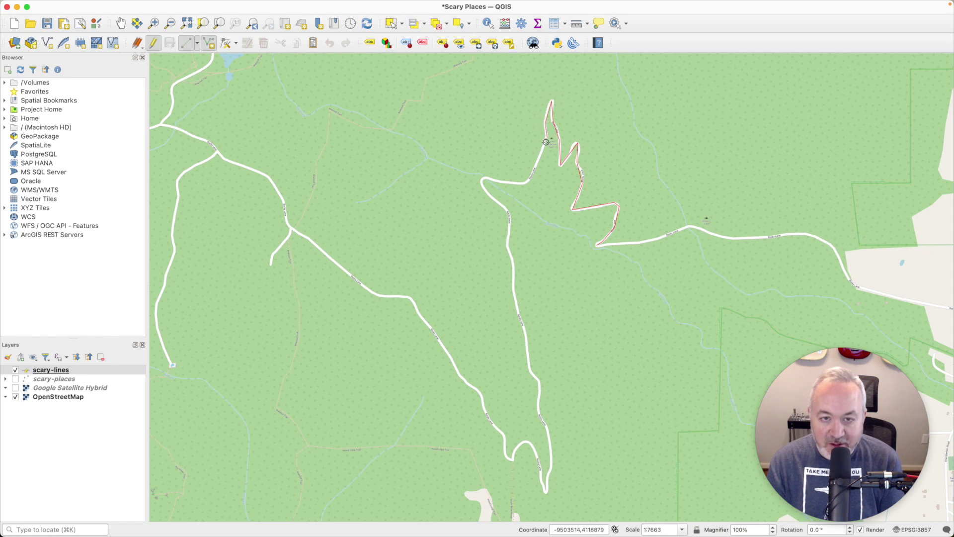
pyautogui.click(526, 182)
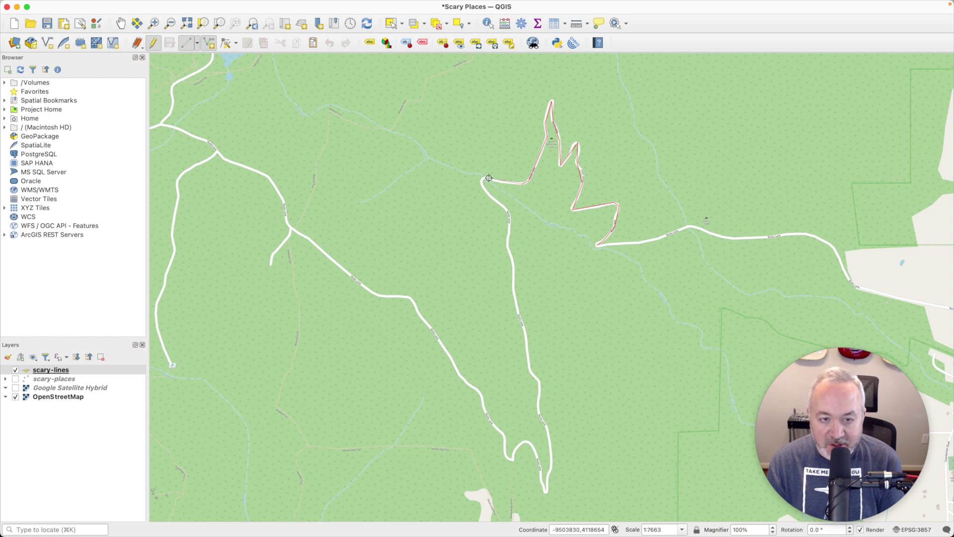
pyautogui.click(482, 181)
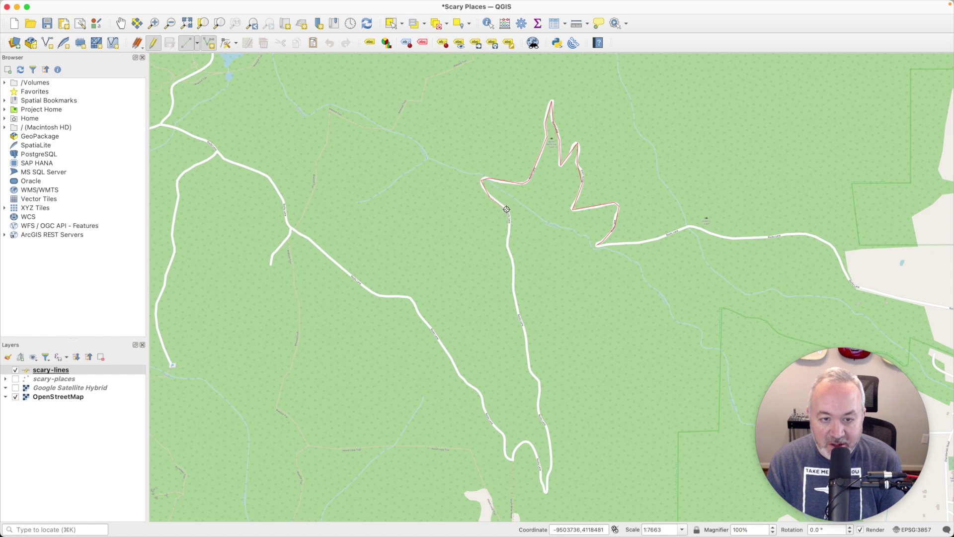
# - Continue the line south down the road to its southern point and bottom loop
pyautogui.click(506, 211)
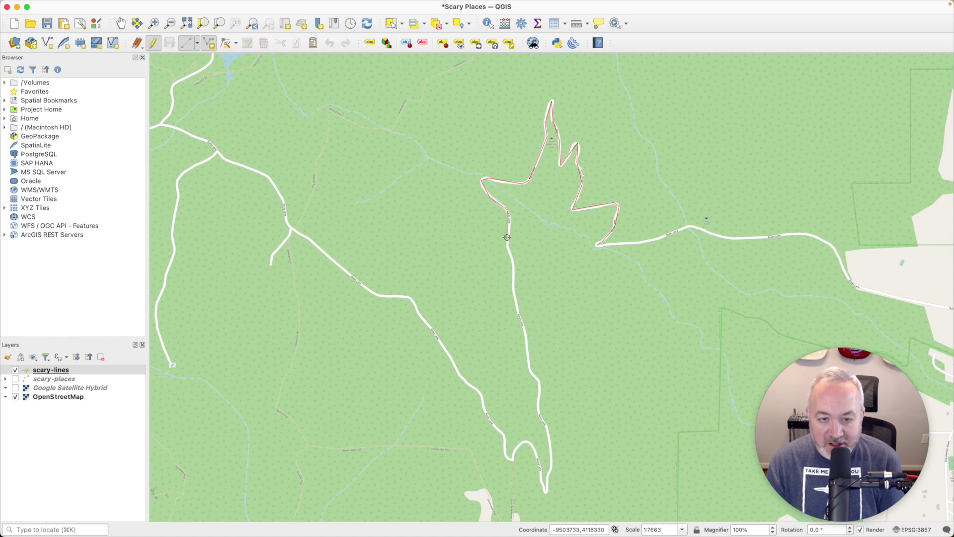
pyautogui.click(509, 254)
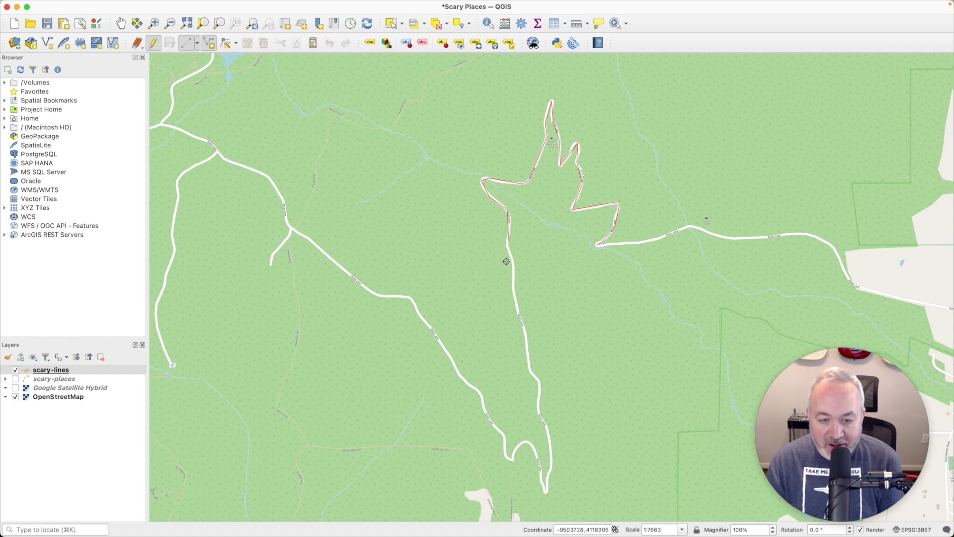
pyautogui.click(513, 298)
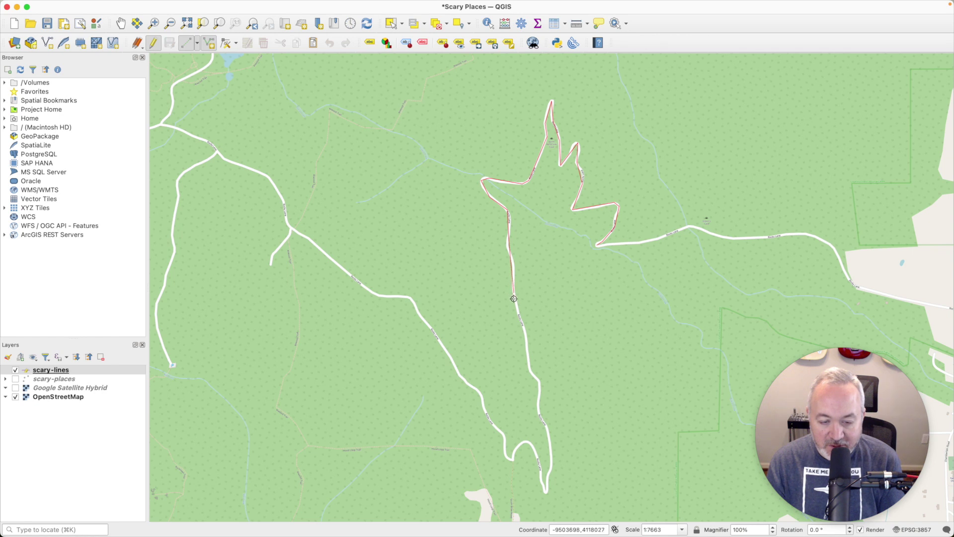
pyautogui.click(524, 327)
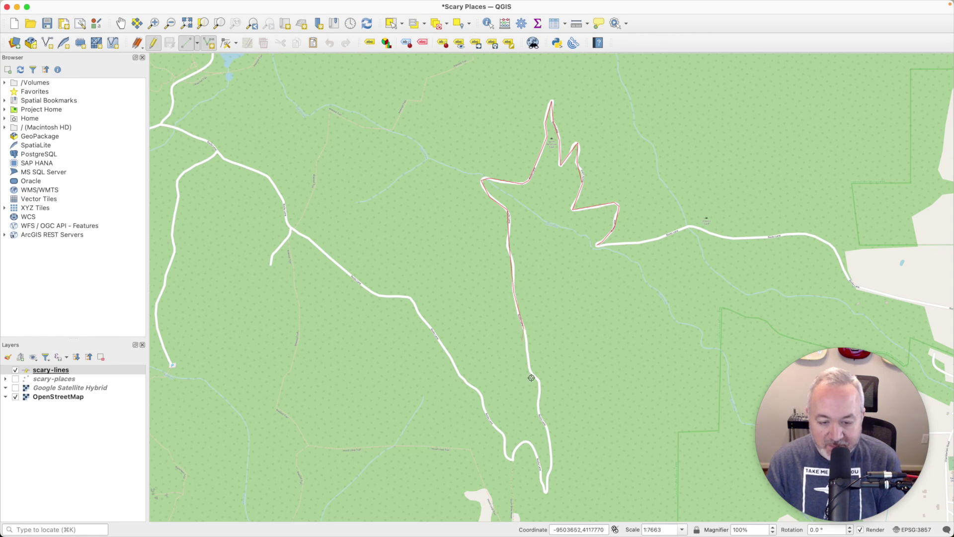
pyautogui.click(531, 374)
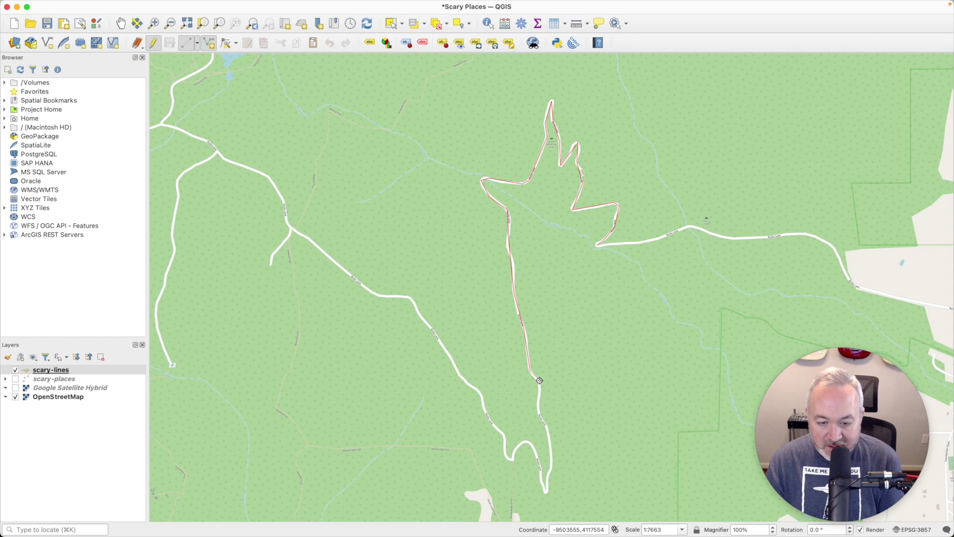
pyautogui.click(539, 383)
pyautogui.click(539, 410)
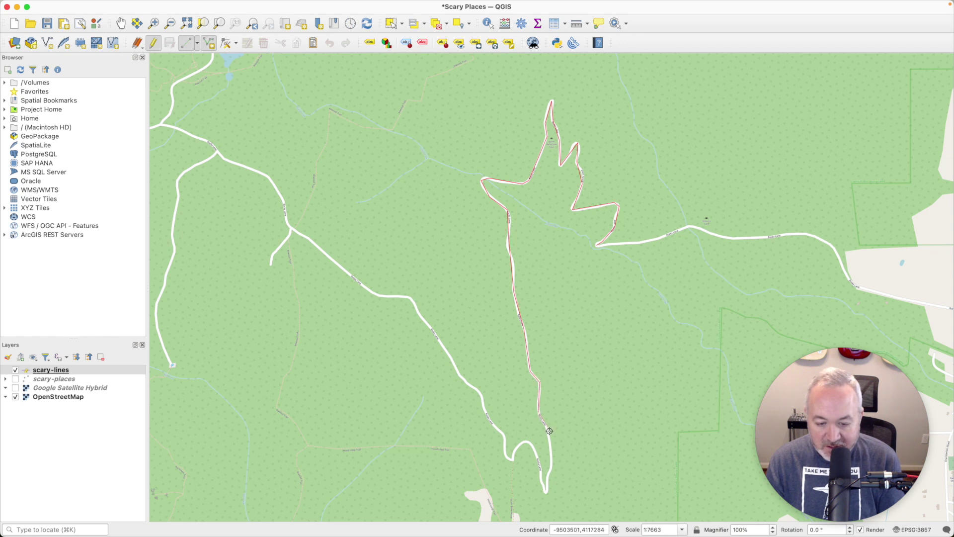
pyautogui.click(549, 435)
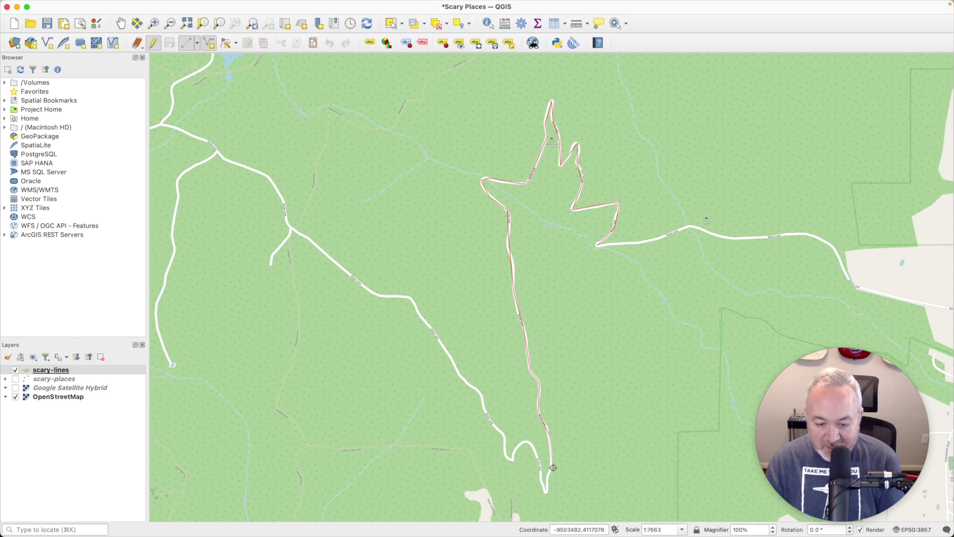
pyautogui.click(552, 465)
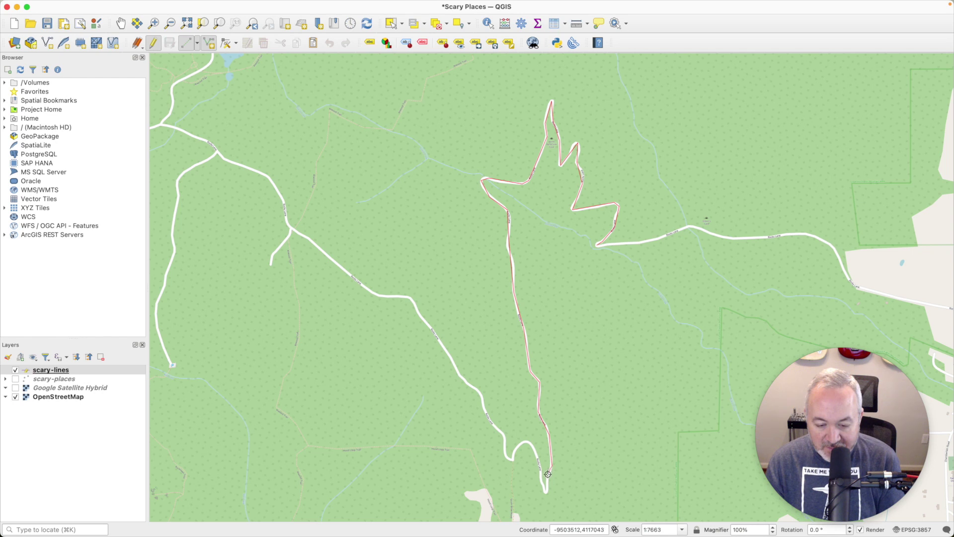
pyautogui.click(545, 492)
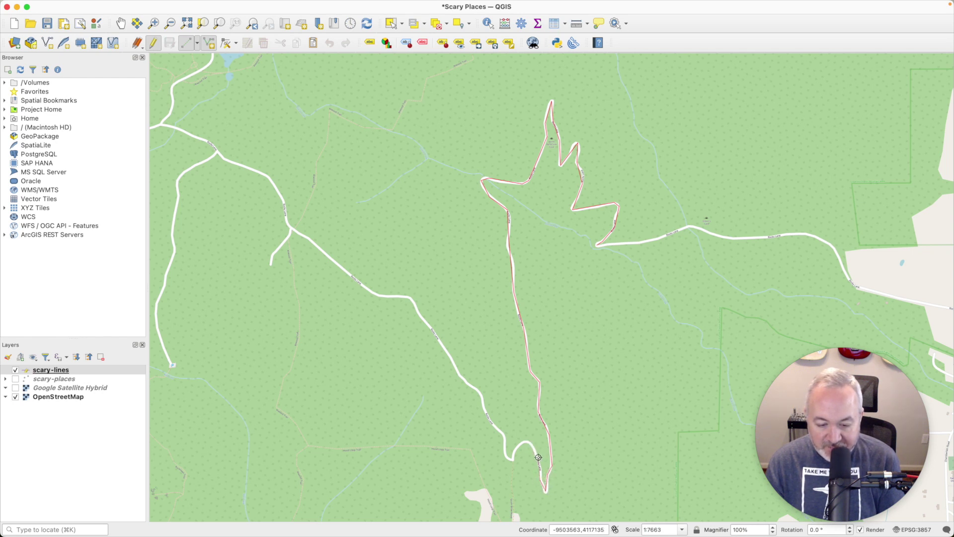
pyautogui.click(528, 442)
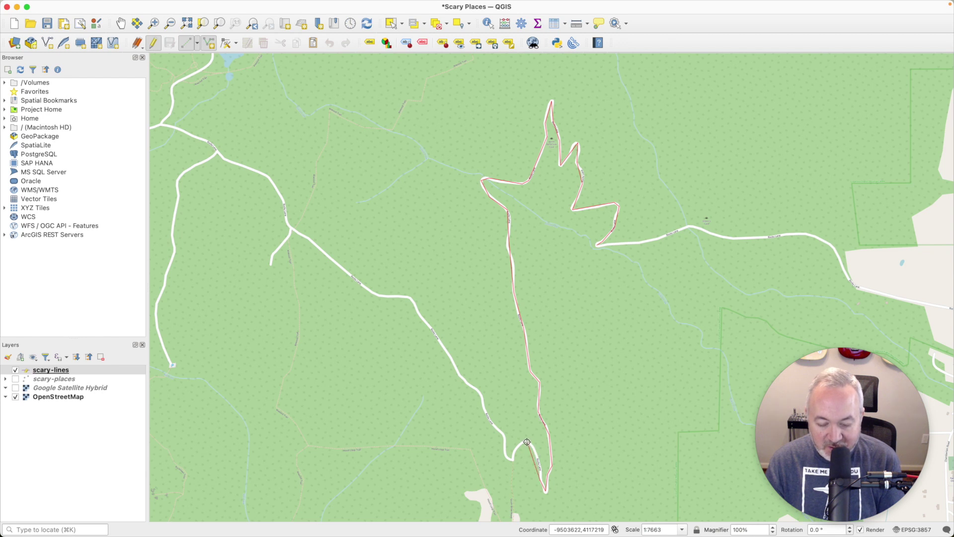
pyautogui.click(513, 458)
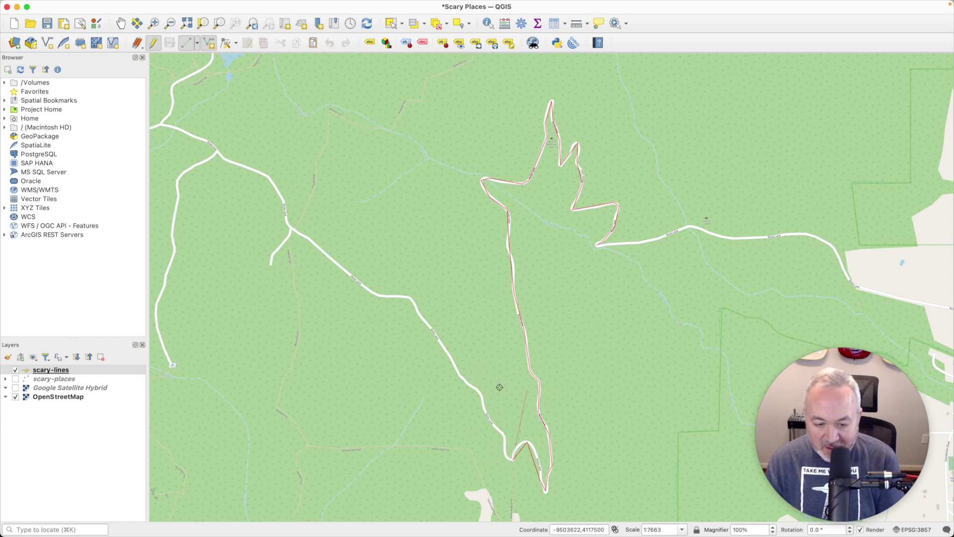
# - Finish the line and give it name Rocky Lane, severity 7 and type road
pyautogui.rightClick(473, 373)
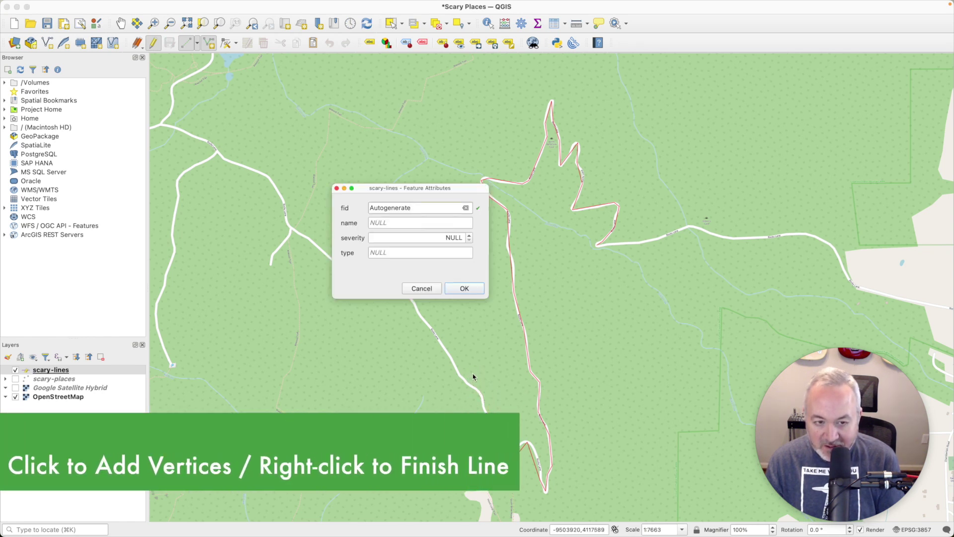
pyautogui.click(404, 221)
pyautogui.write('Rocky Lane')
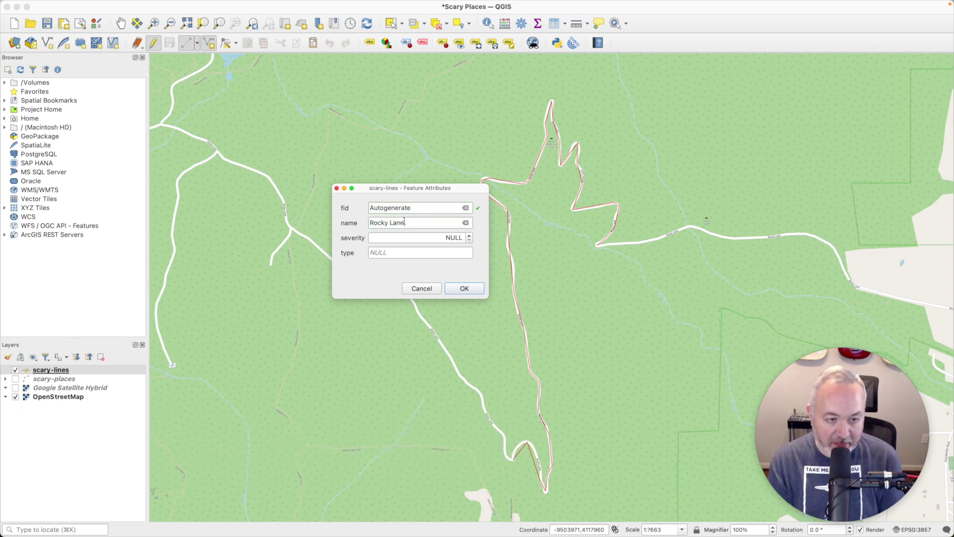
pyautogui.press('Tab')
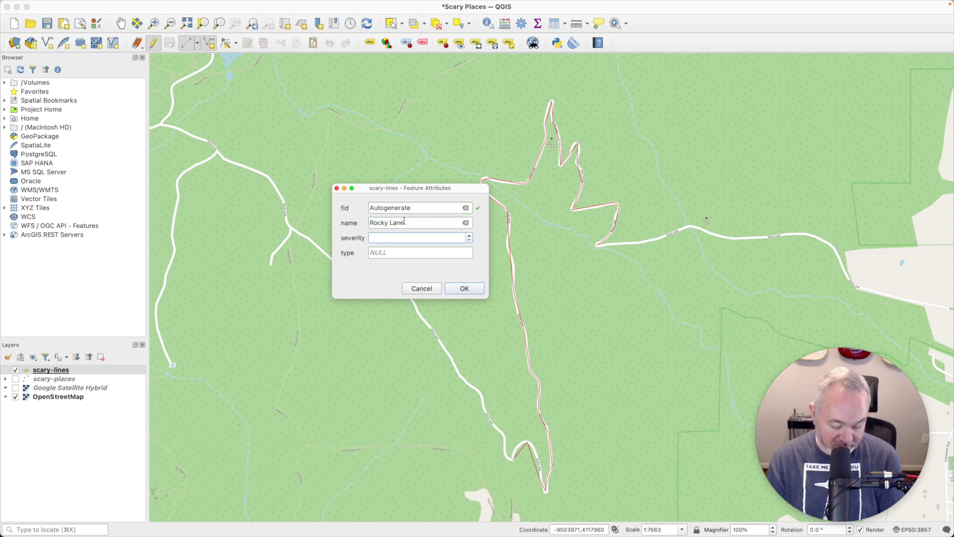
pyautogui.write('7')
pyautogui.press('Tab')
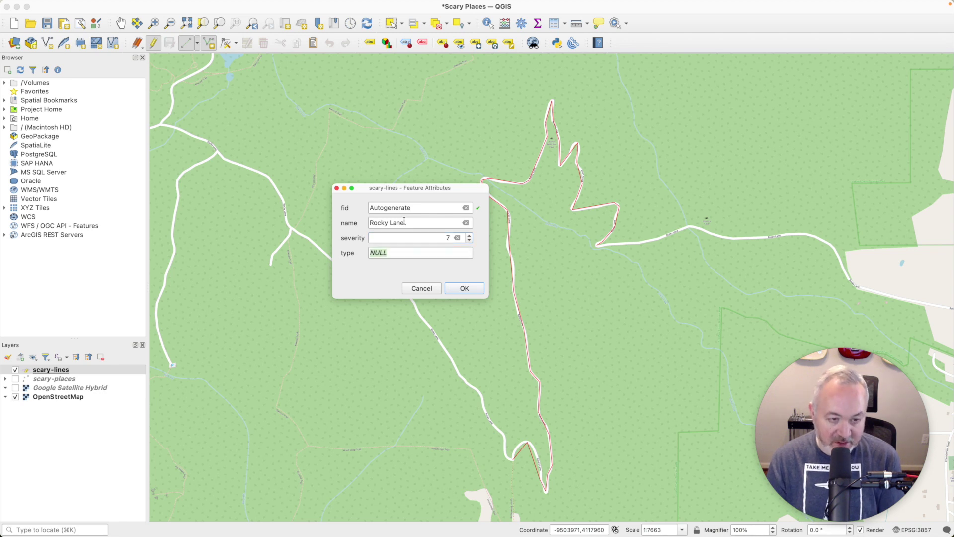
pyautogui.write('roa')
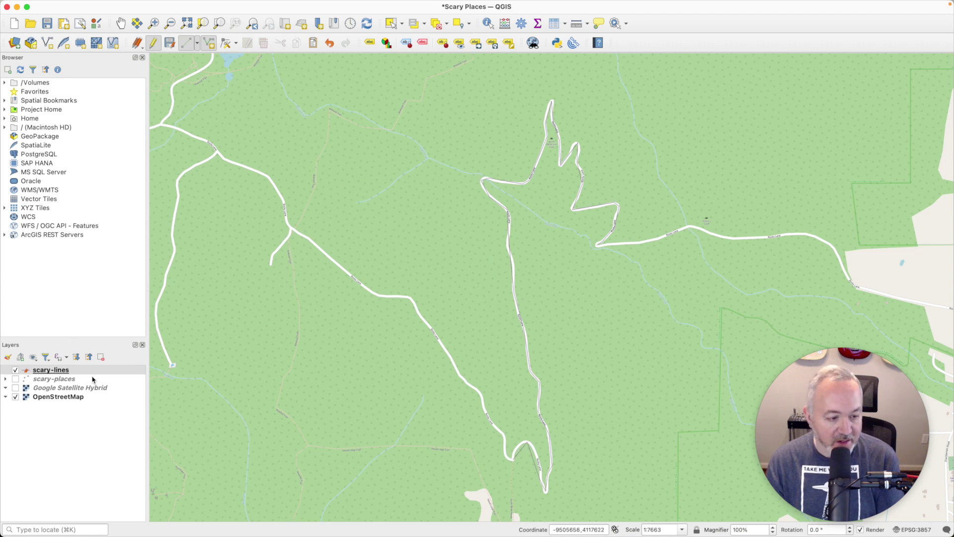
# - Apply the 'topo main road' symbol to scary-lines, drawing it as a thick orange line
pyautogui.click(74, 372)
pyautogui.doubleClick(74, 372)
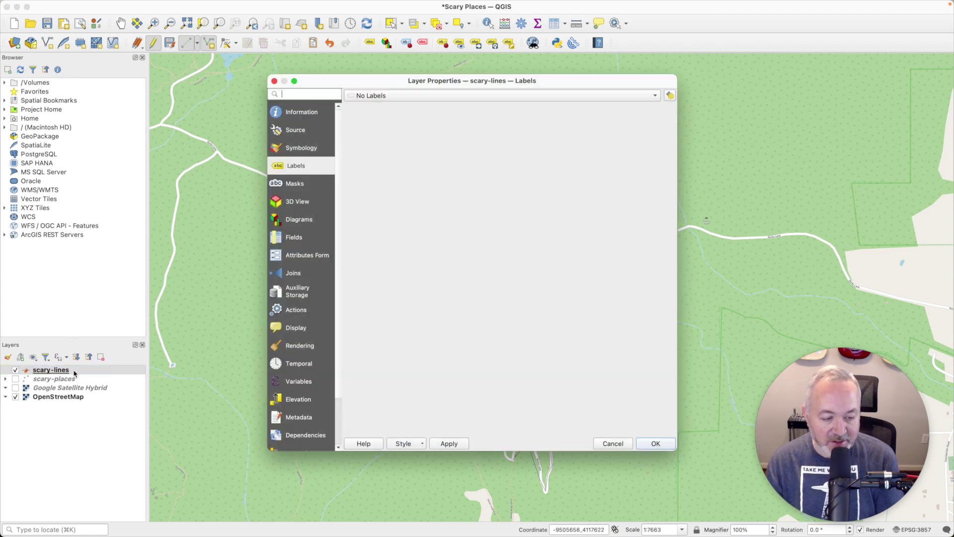
pyautogui.click(331, 151)
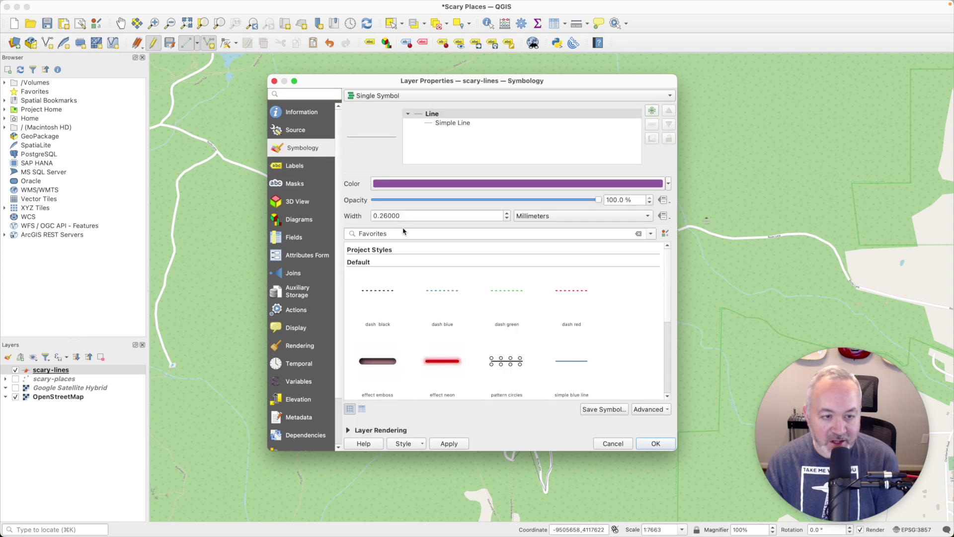
pyautogui.doubleClick(410, 216)
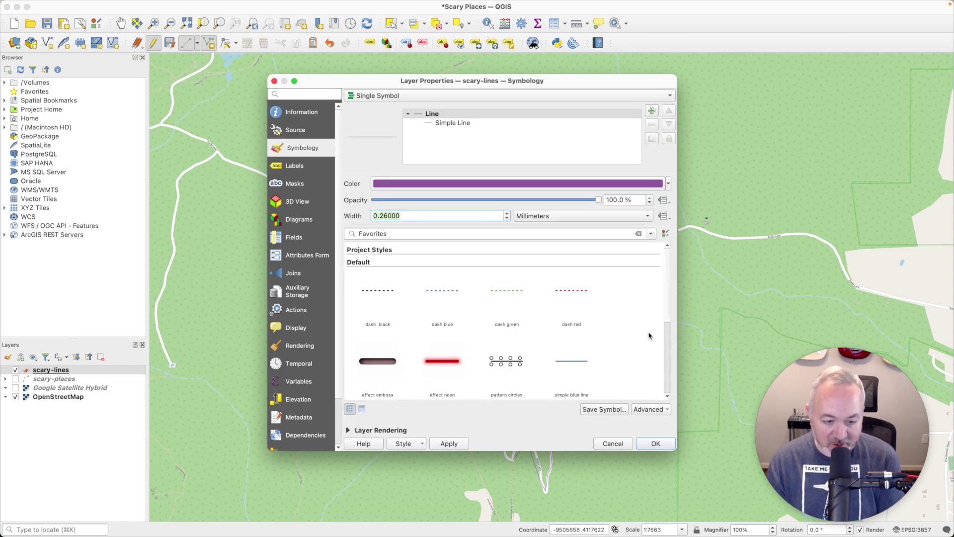
pyautogui.moveTo(665, 305); pyautogui.dragTo(665, 350)
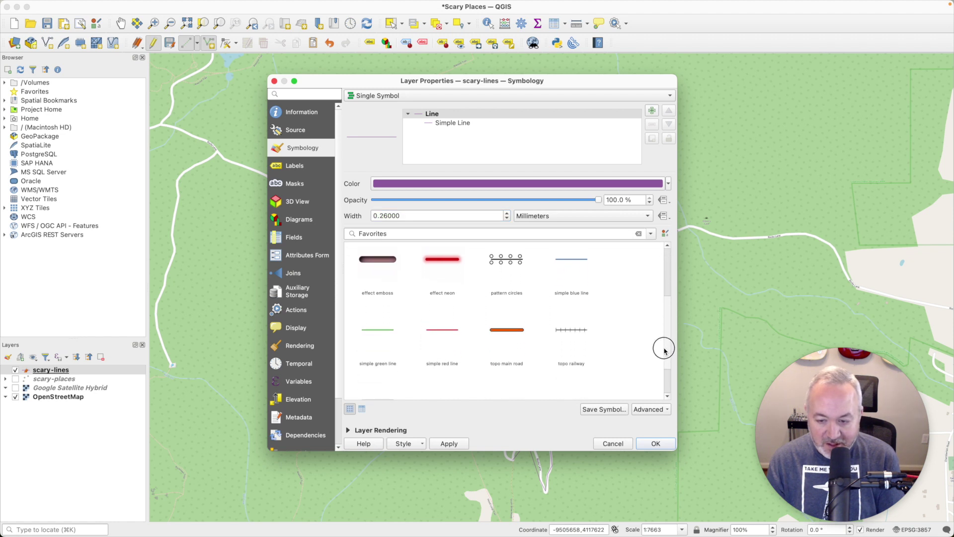
pyautogui.click(517, 330)
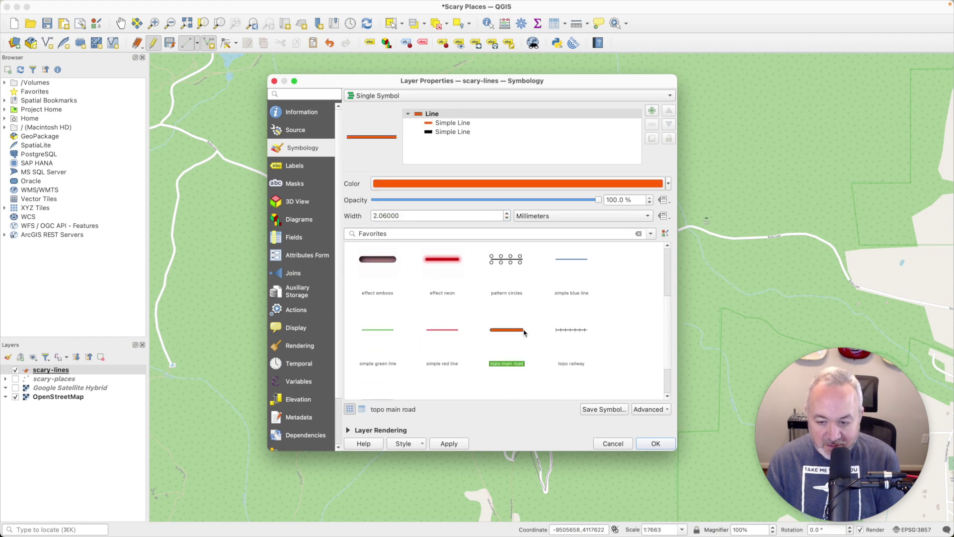
pyautogui.click(657, 444)
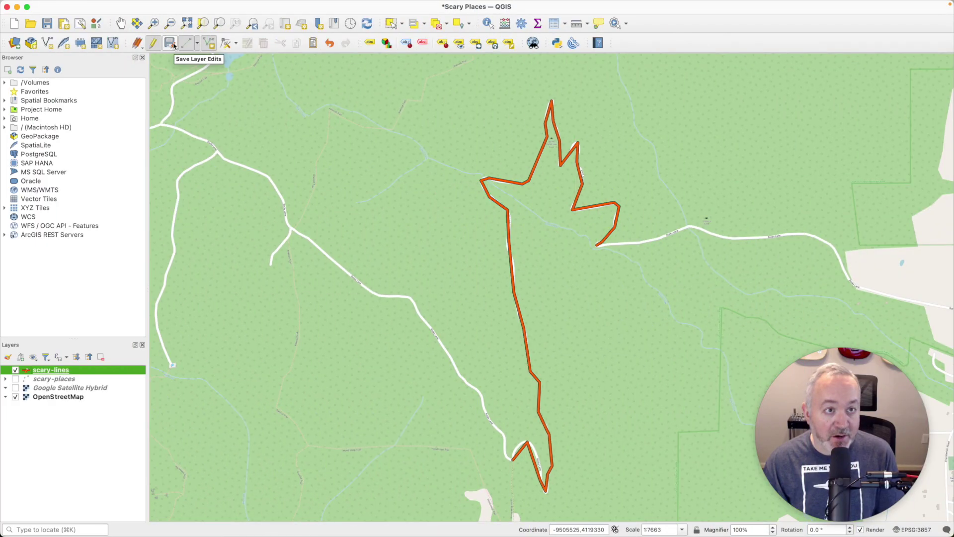
# - Save the scary-lines edits and nudge the upper-left corner vertex slightly lower
pyautogui.click(170, 43)
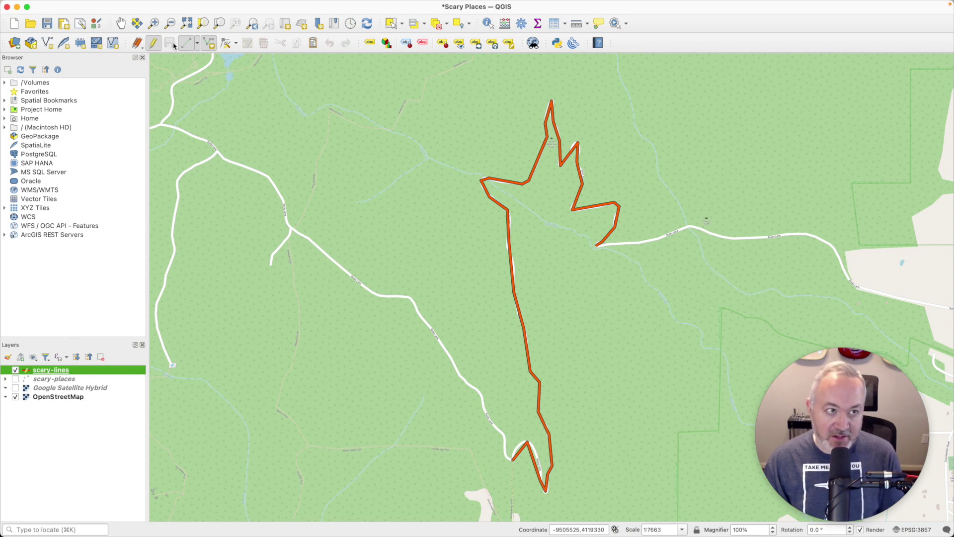
pyautogui.click(227, 44)
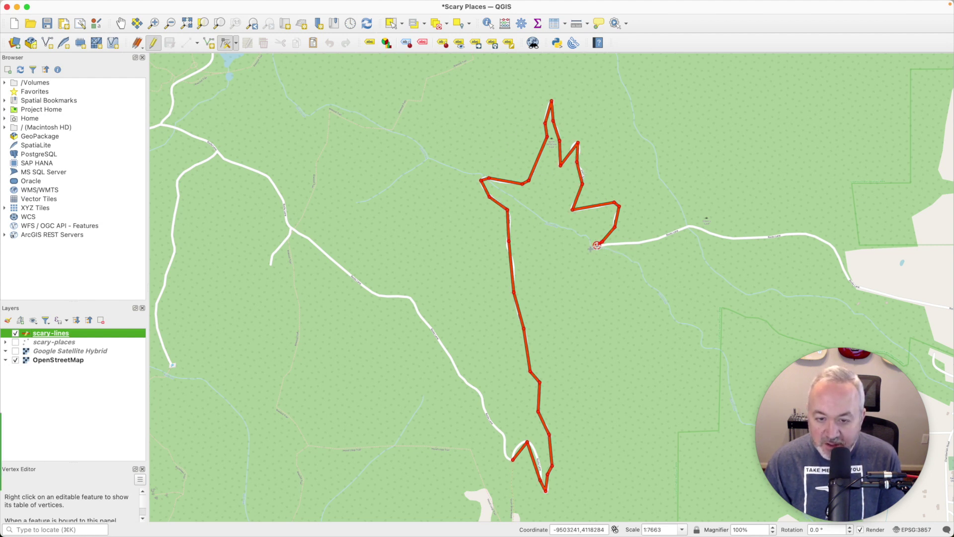
pyautogui.click(573, 209)
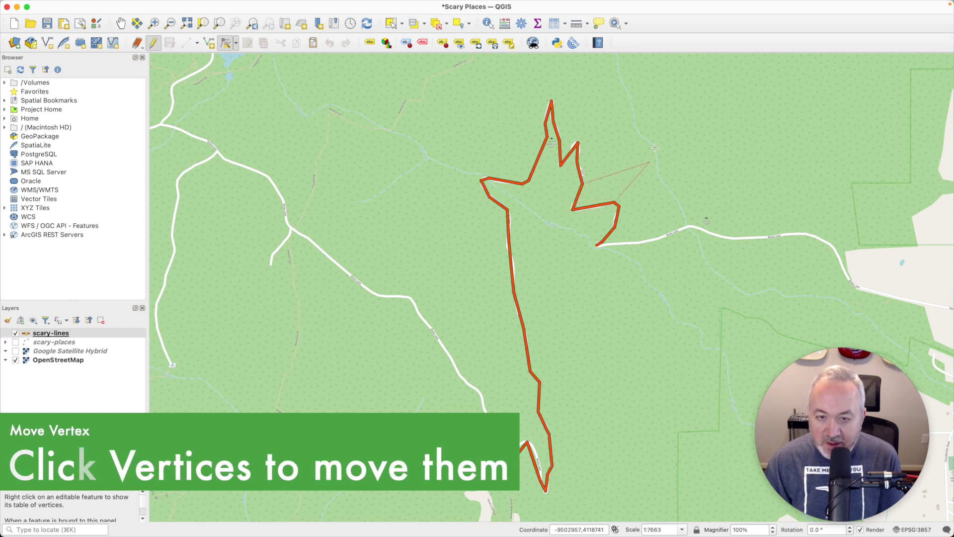
pyautogui.click(545, 237)
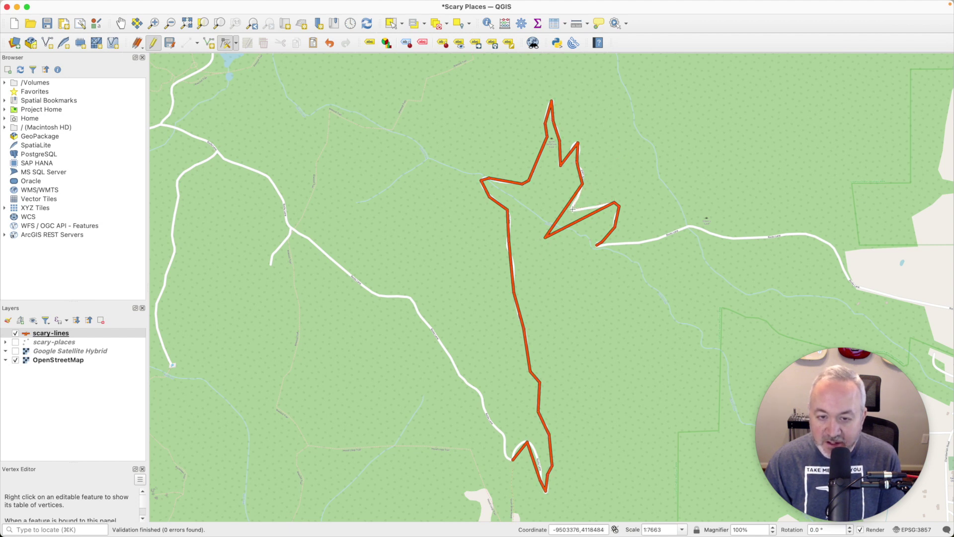
pyautogui.press('super+z')
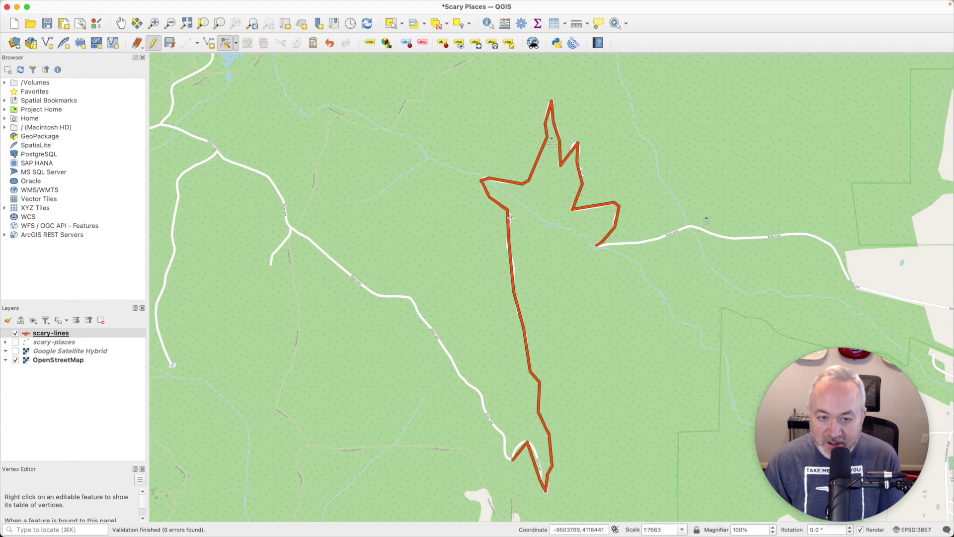
pyautogui.click(510, 217)
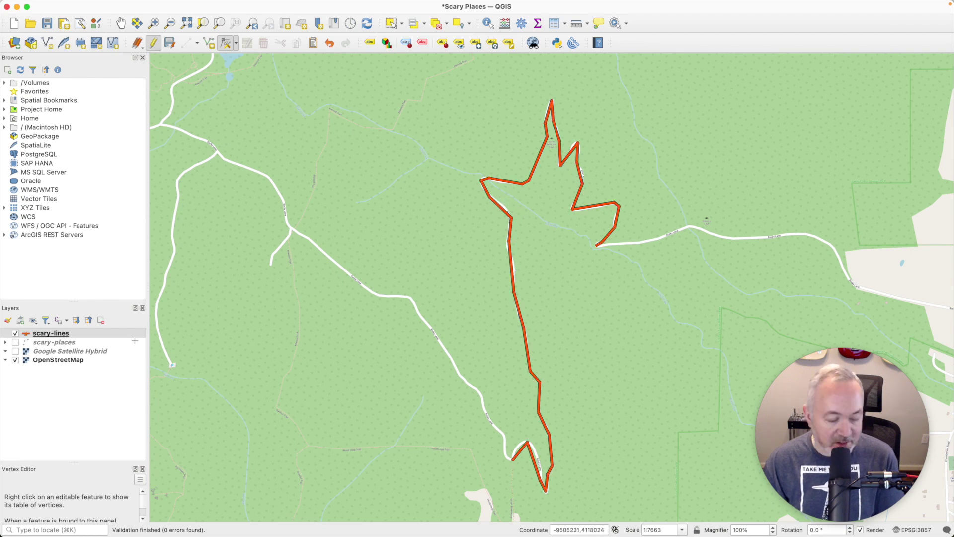
# - Change the scary-lines line colour to the standard blue #1f78b4
pyautogui.click(88, 334)
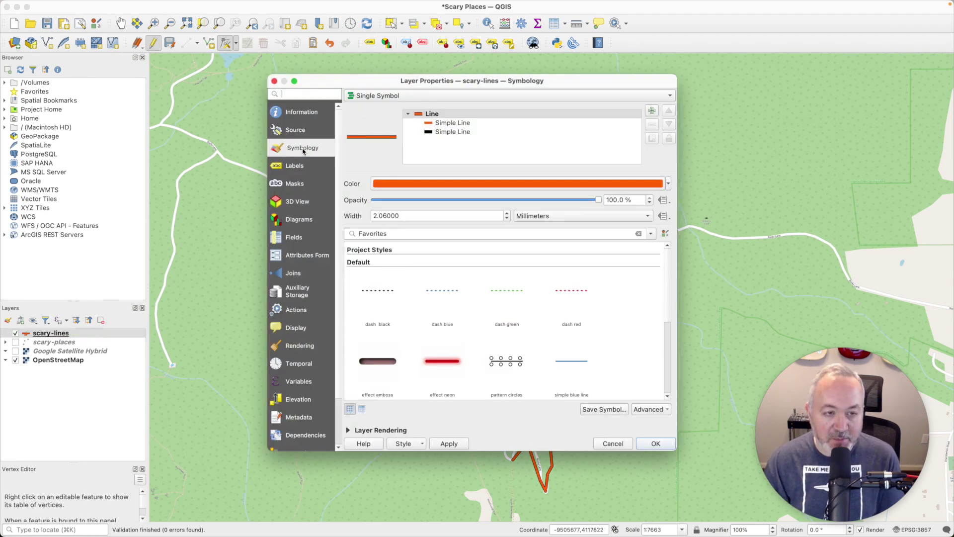
pyautogui.click(501, 187)
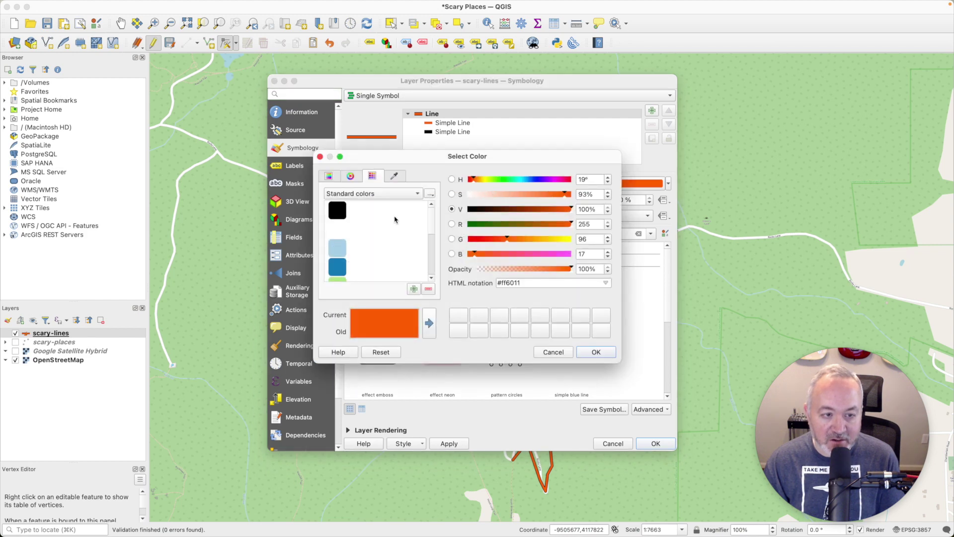
pyautogui.click(334, 266)
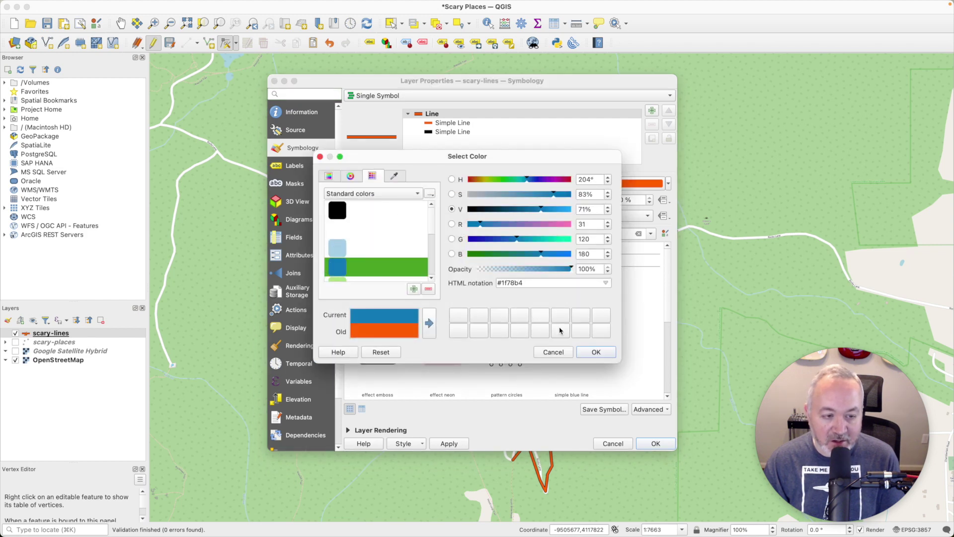
pyautogui.click(587, 352)
pyautogui.click(655, 443)
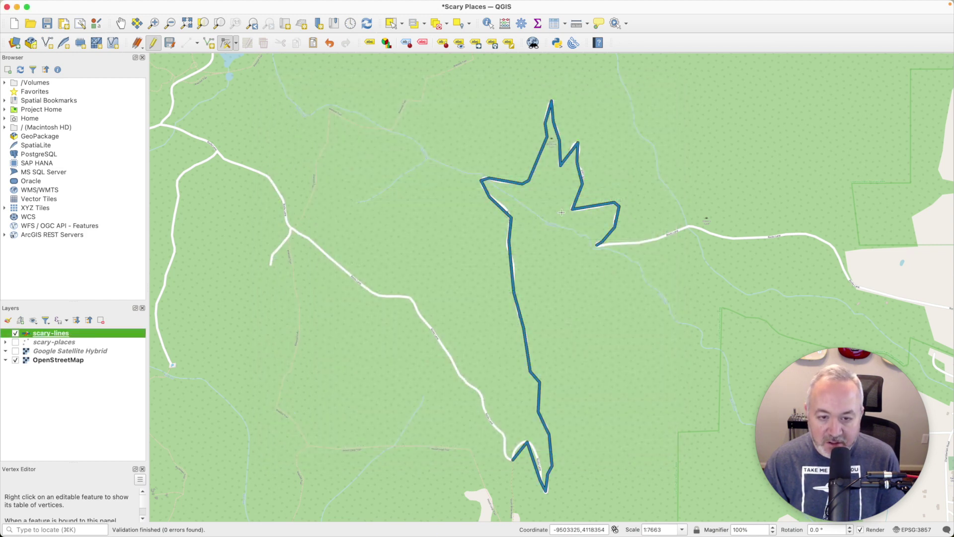
# - Add extra vertices to the blue Rocky Lane route, bending its southern segment at a new vertex
pyautogui.click(500, 208)
pyautogui.click(501, 208)
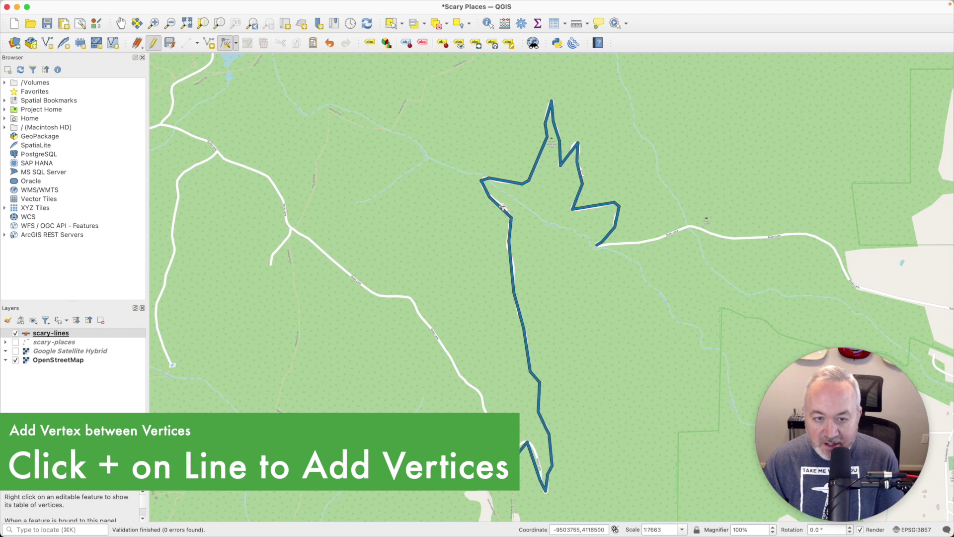
pyautogui.click(503, 205)
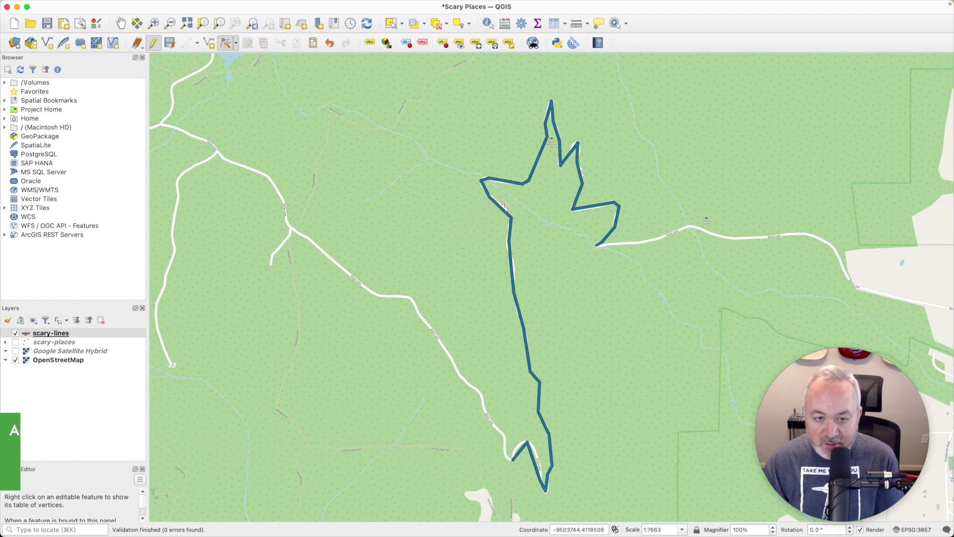
pyautogui.doubleClick(516, 447)
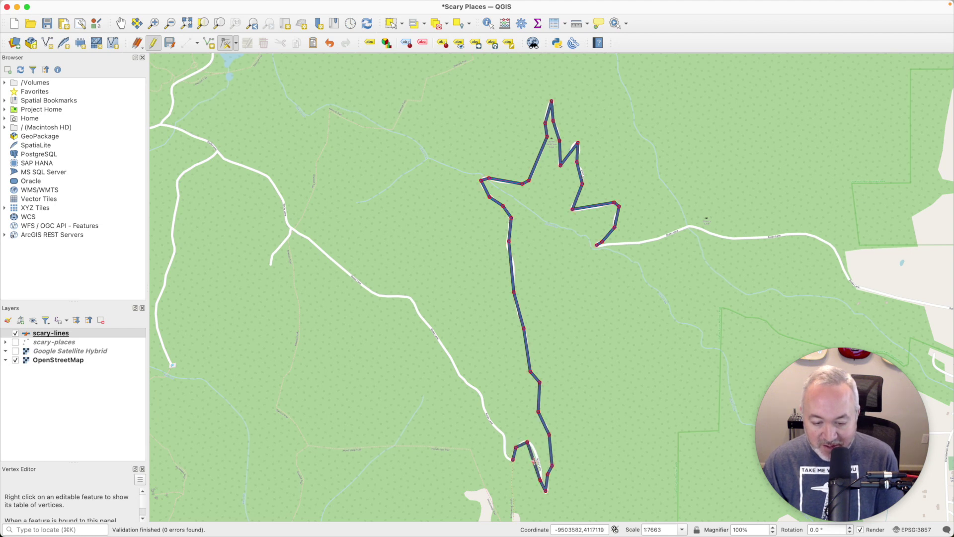
pyautogui.moveTo(539, 458); pyautogui.dragTo(538, 455)
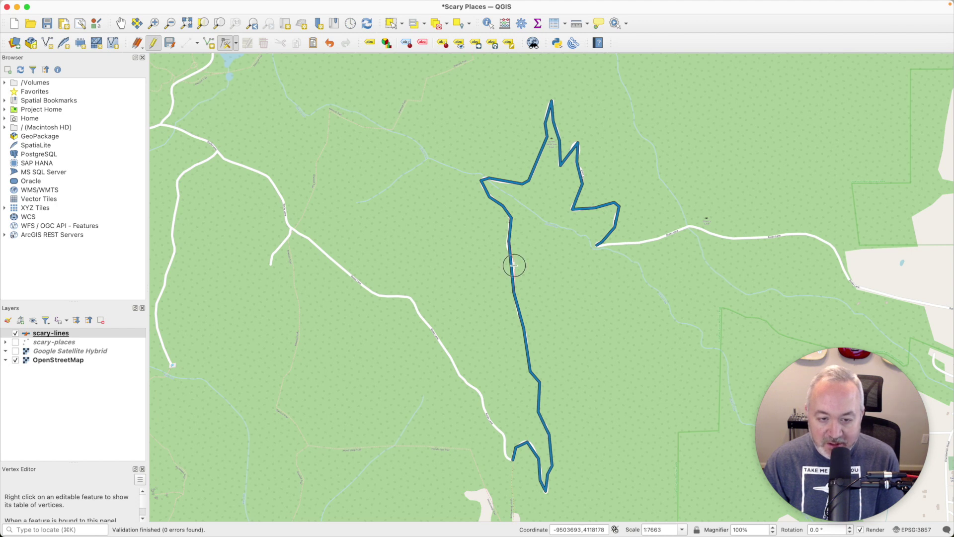
pyautogui.click(513, 263)
pyautogui.click(509, 242)
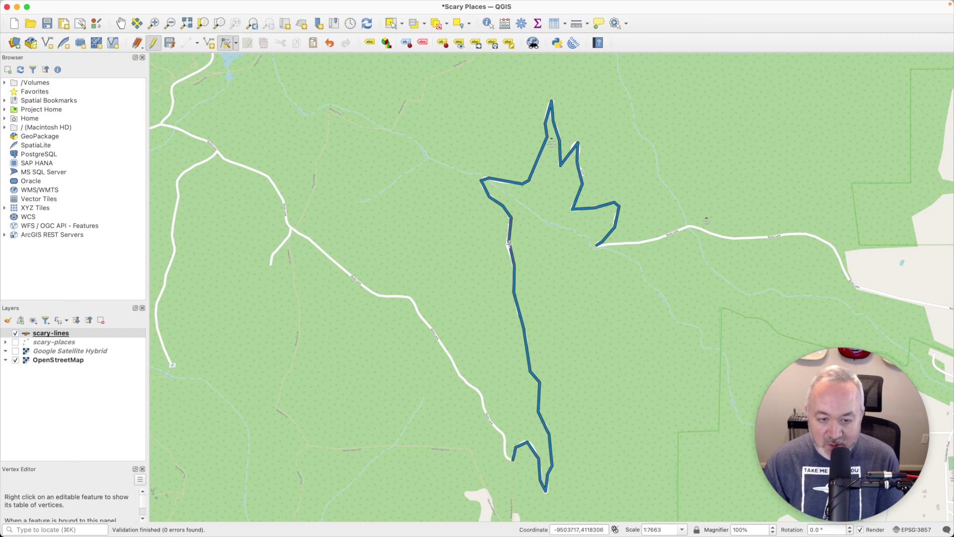
pyautogui.click(517, 302)
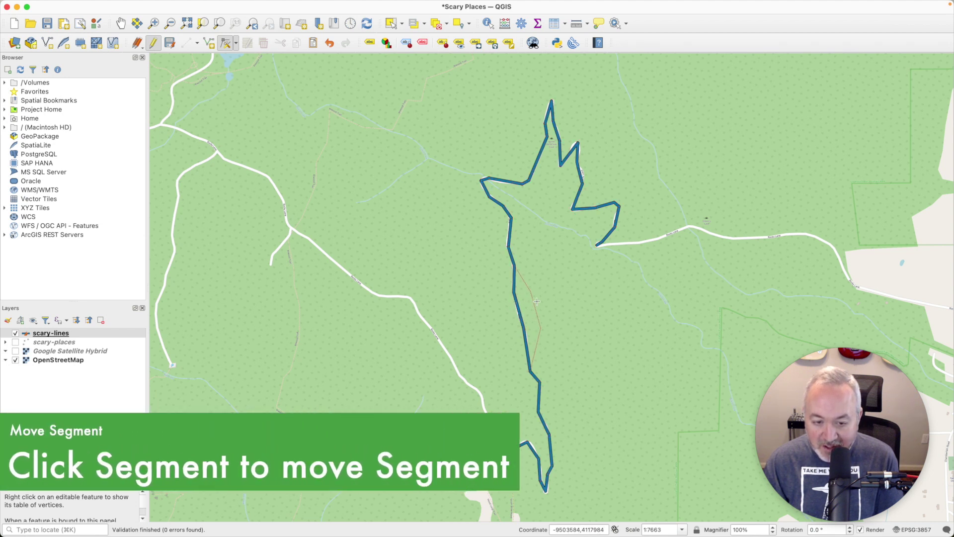
pyautogui.click(569, 296)
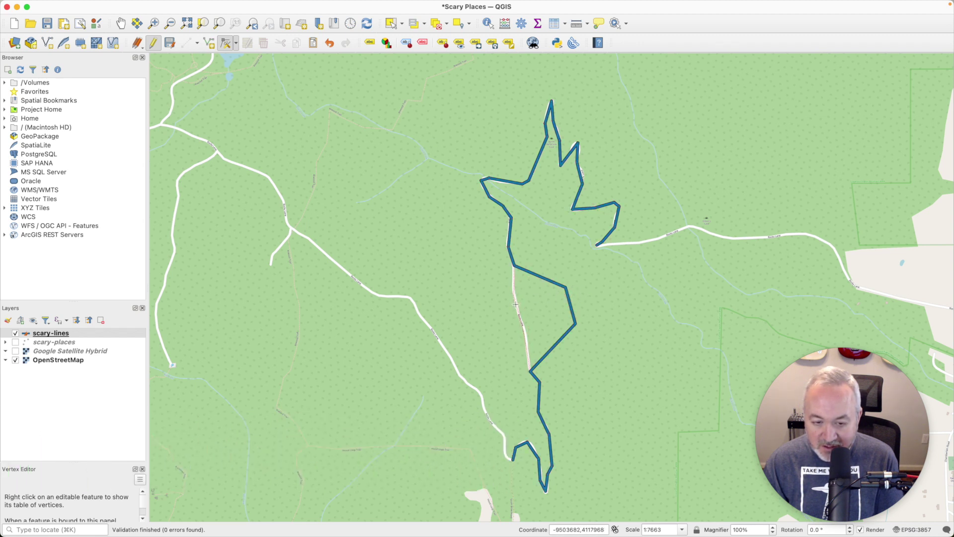
pyautogui.press('super+z')
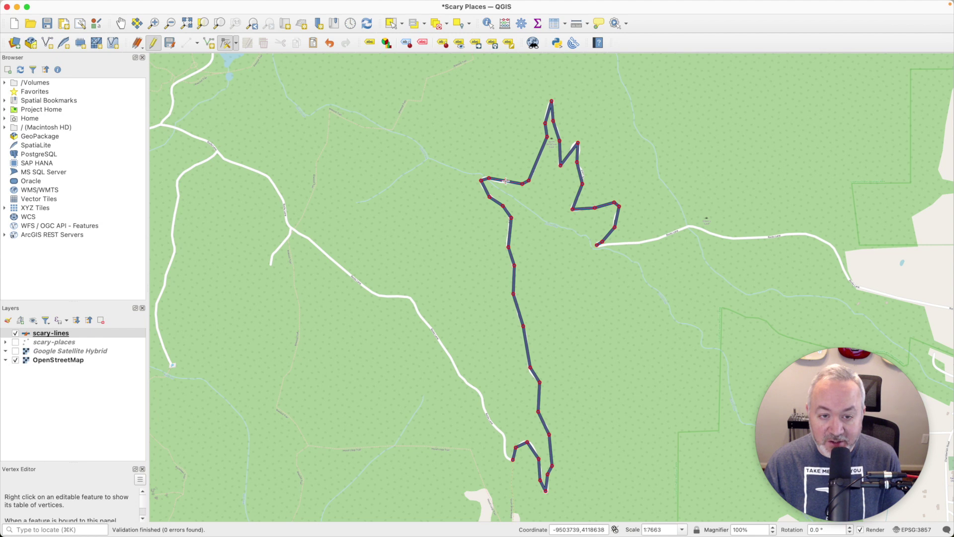
pyautogui.click(506, 182)
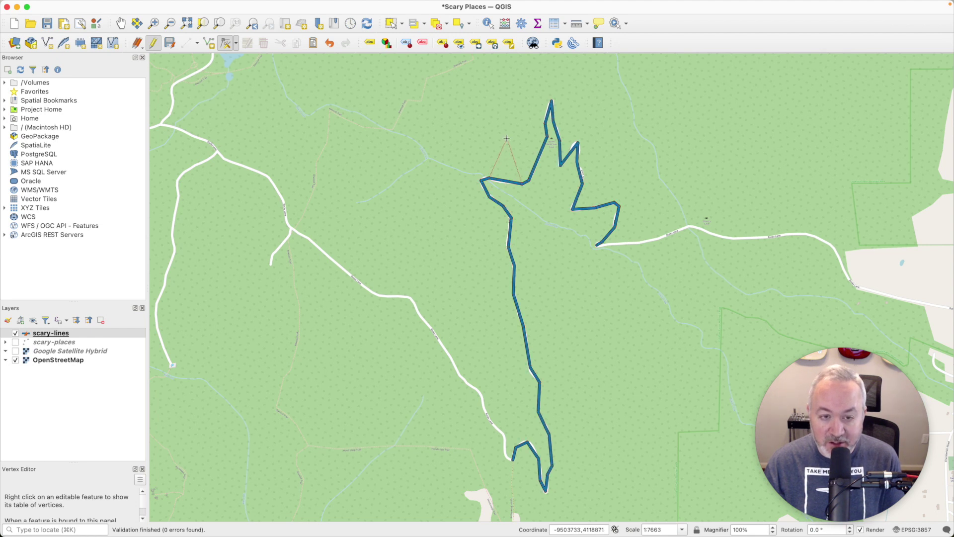
pyautogui.click(506, 138)
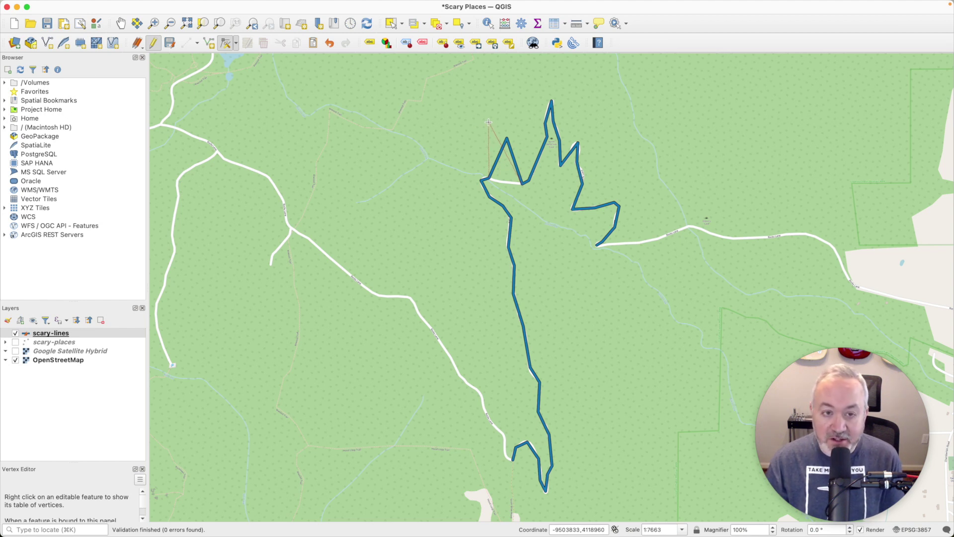
pyautogui.press('Delete')
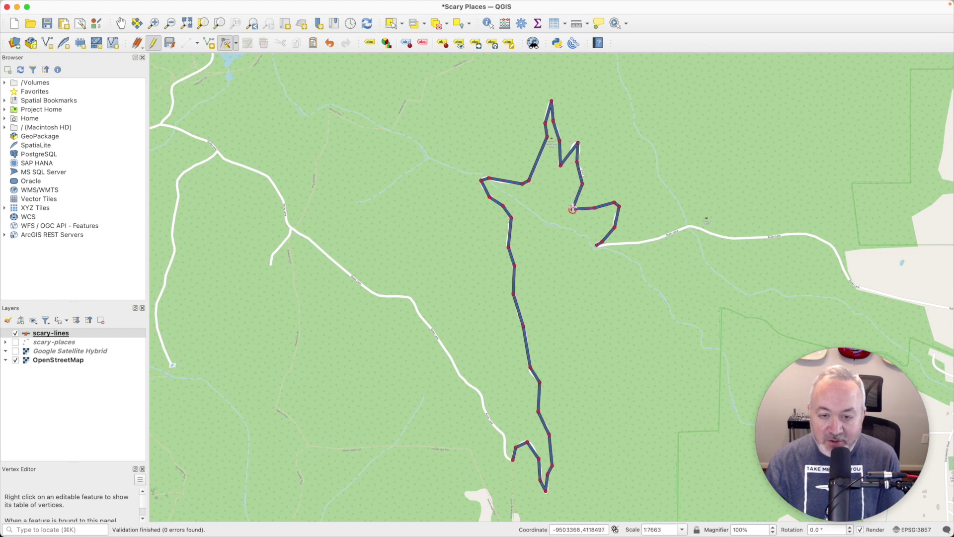
pyautogui.click(573, 208)
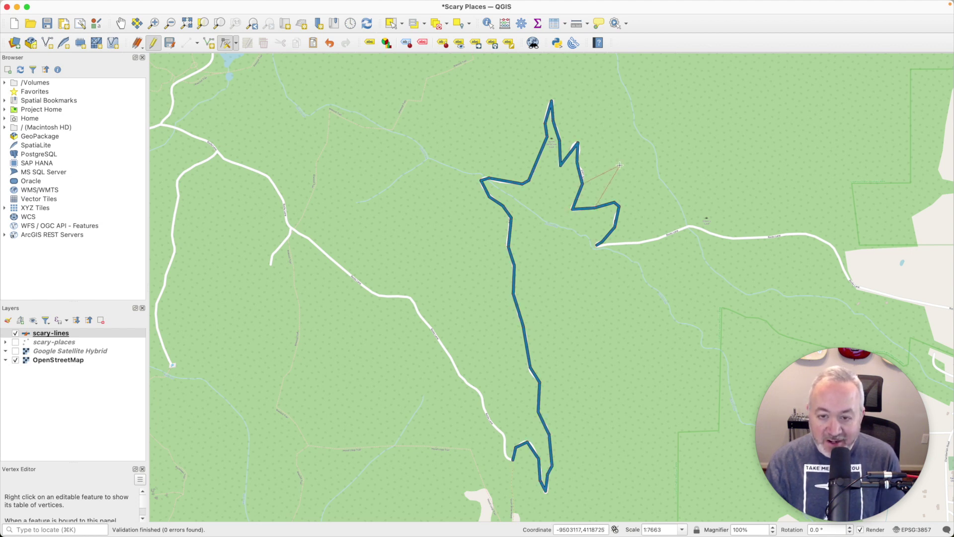
pyautogui.press('Escape')
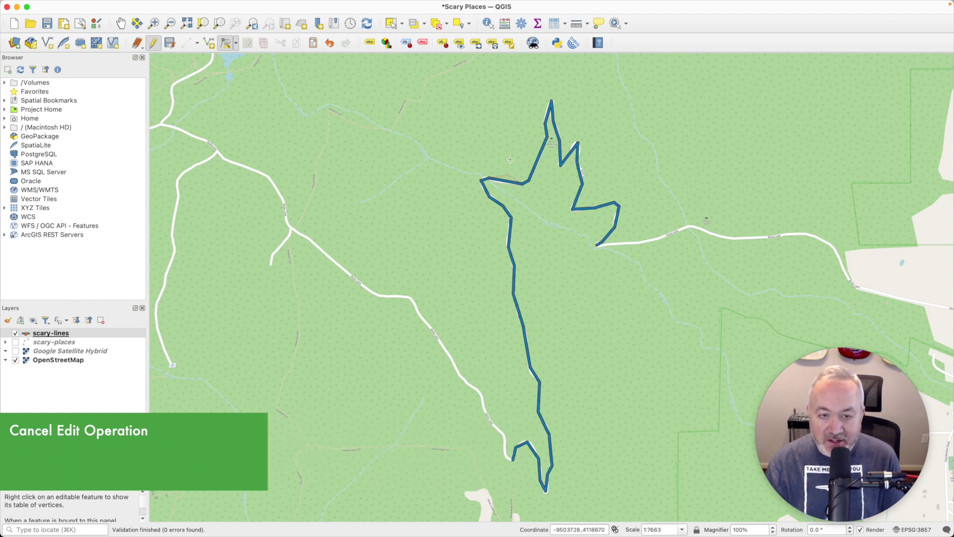
pyautogui.click(505, 181)
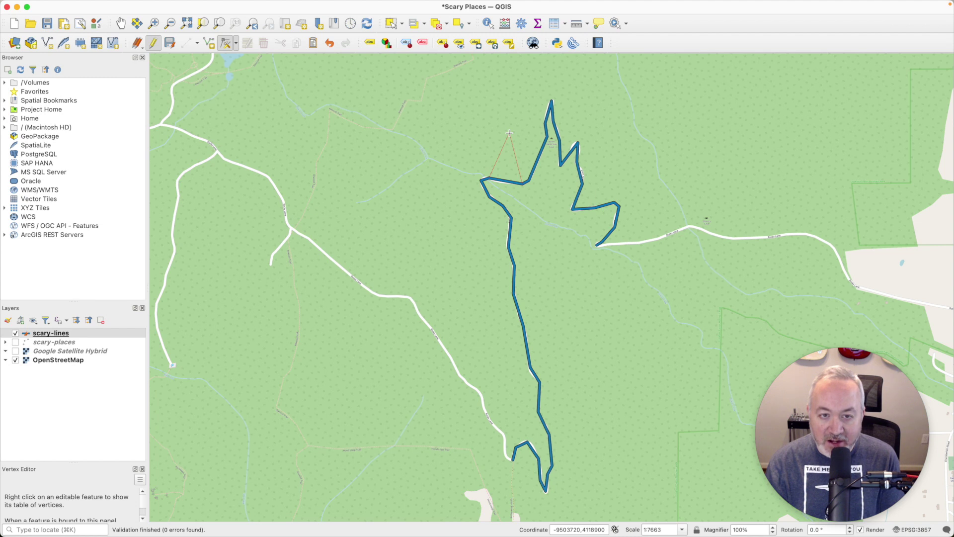
pyautogui.press('Escape')
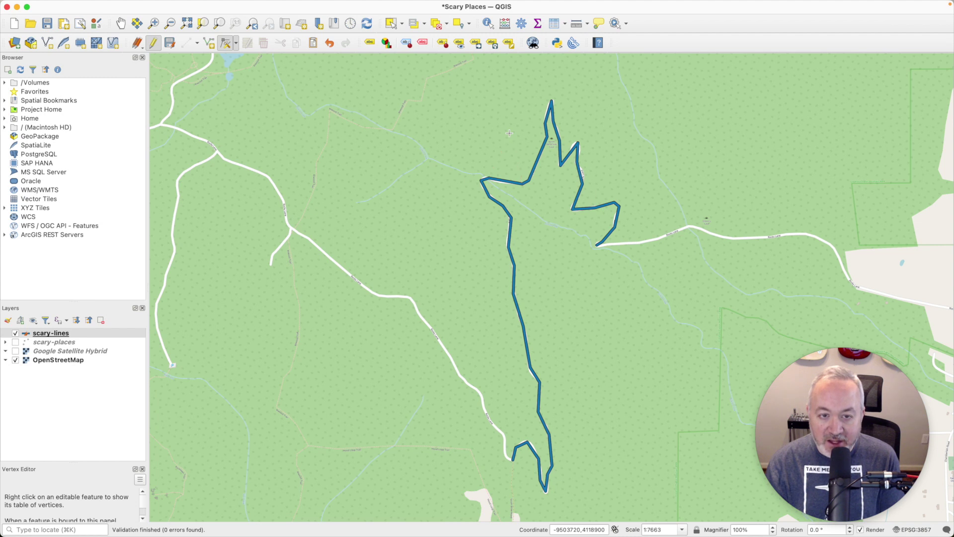
pyautogui.click(499, 180)
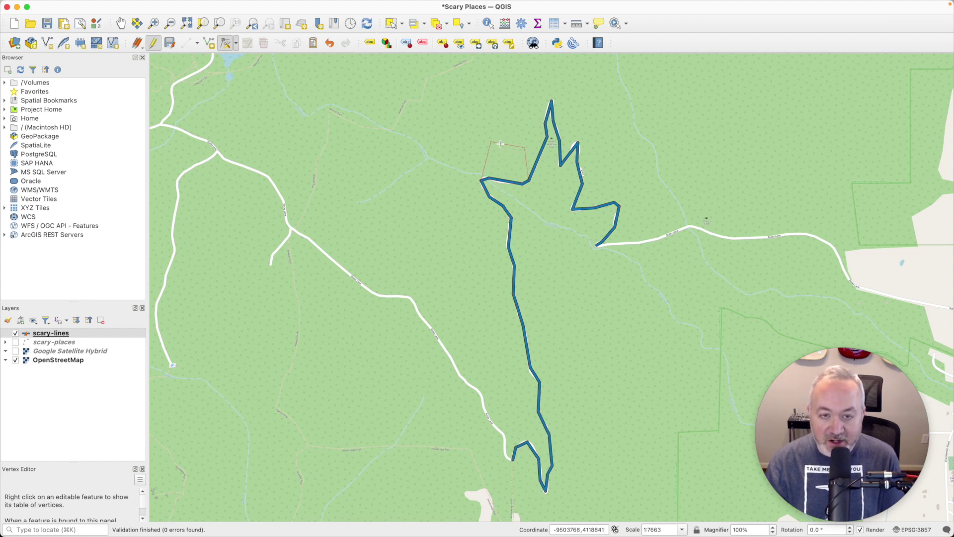
pyautogui.press('Escape')
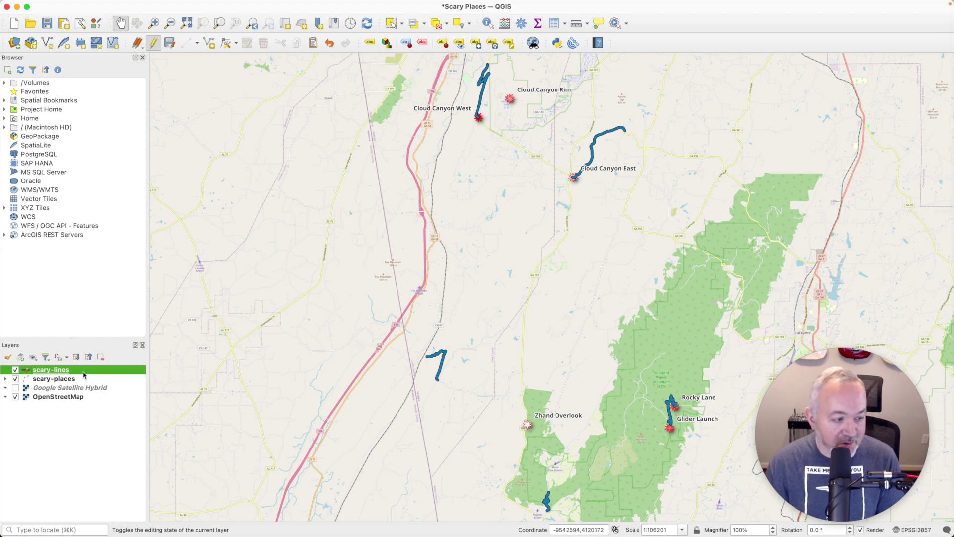
# - Expand scary-lines.gpkg's Fields in the Browser and save the layer's pending edits
pyautogui.click(4, 110)
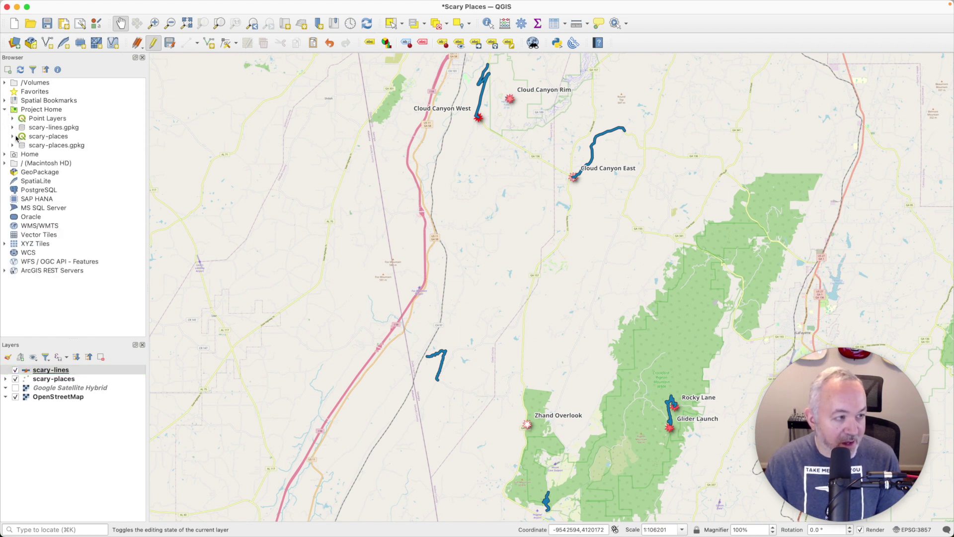
pyautogui.click(13, 128)
pyautogui.click(20, 136)
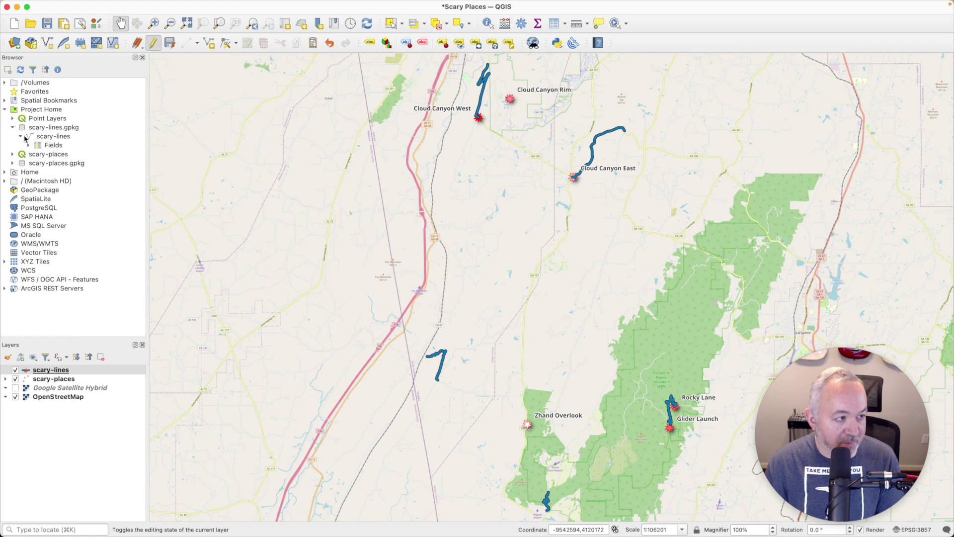
pyautogui.click(28, 146)
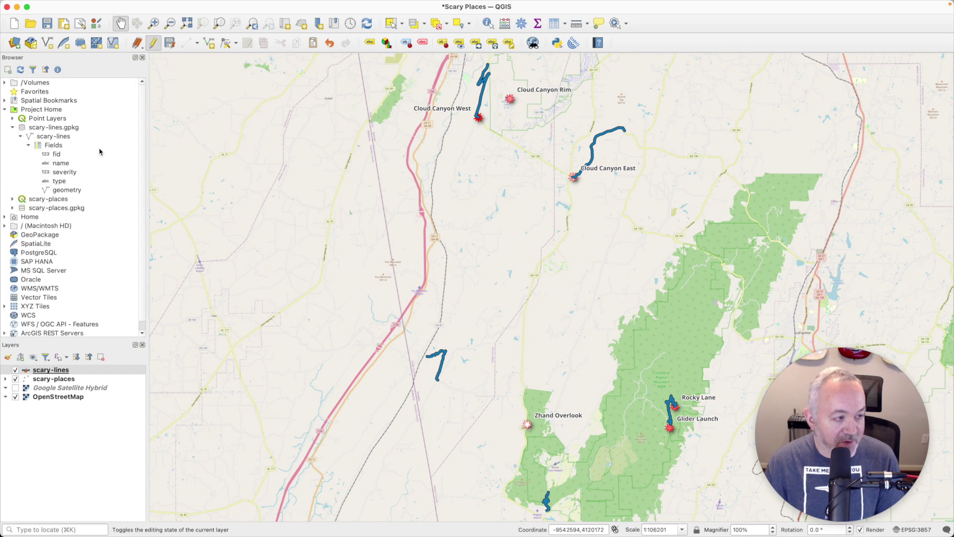
pyautogui.click(55, 146)
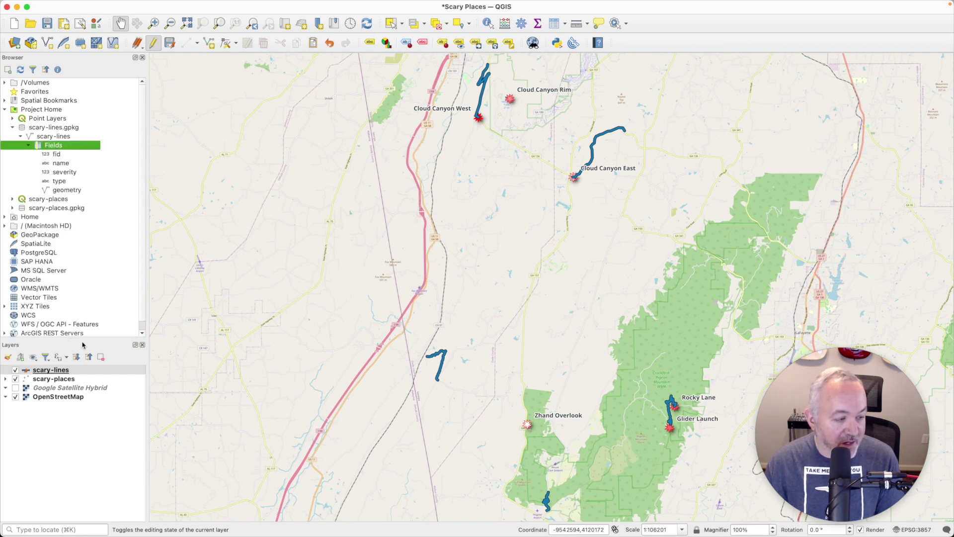
pyautogui.click(170, 44)
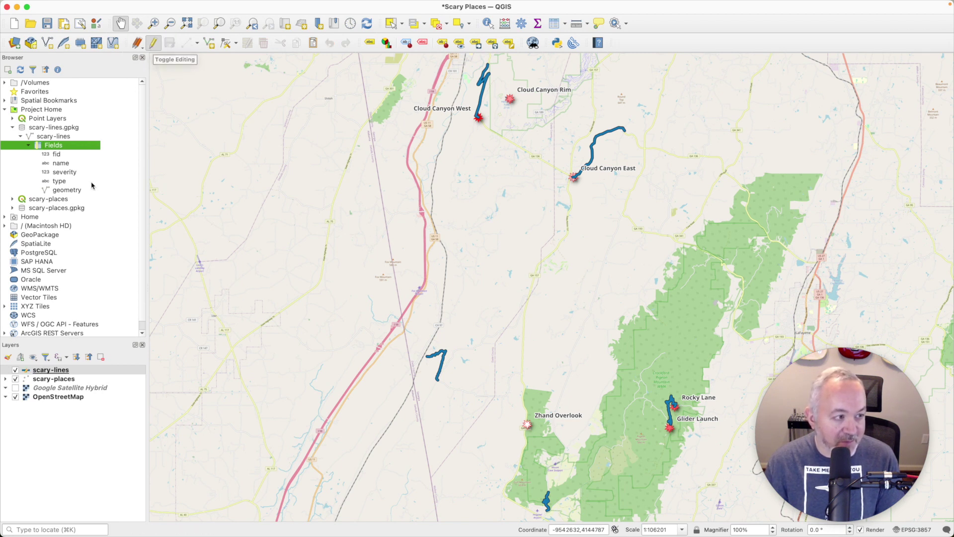
# - Permanently delete the type field from the scary-lines layer
pyautogui.click(66, 183)
pyautogui.rightClick(58, 184)
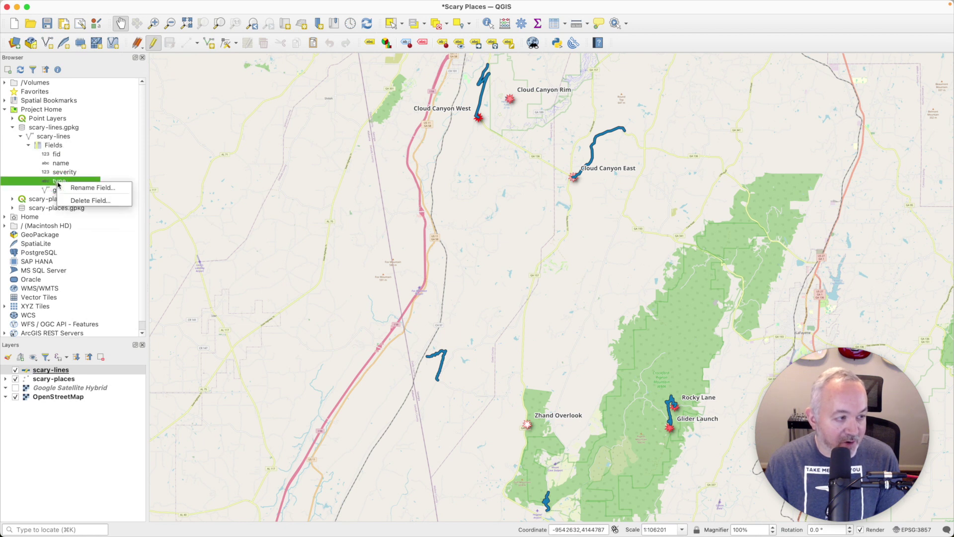
pyautogui.click(98, 201)
pyautogui.click(501, 281)
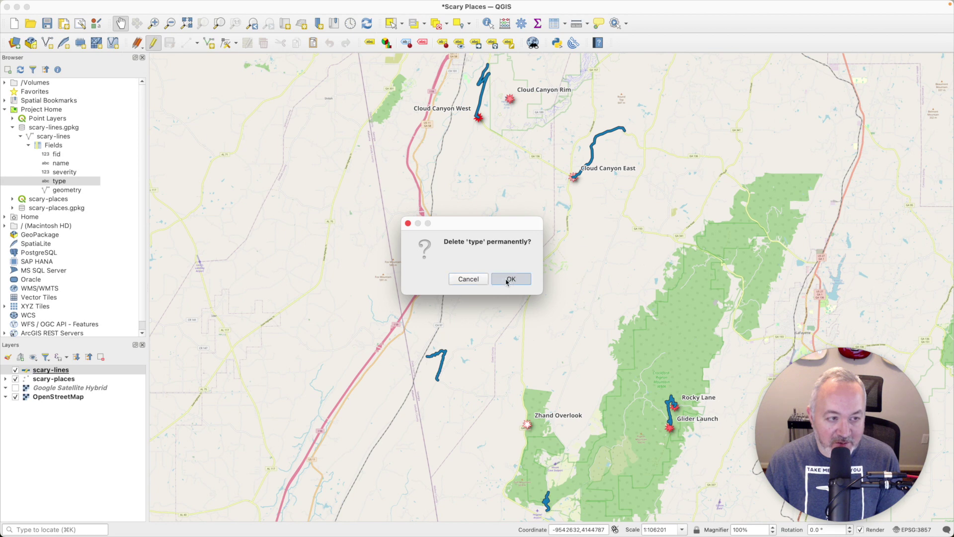
# - Open the scary-lines attribute table docked below the map, widening the name column
pyautogui.click(84, 370)
pyautogui.rightClick(85, 370)
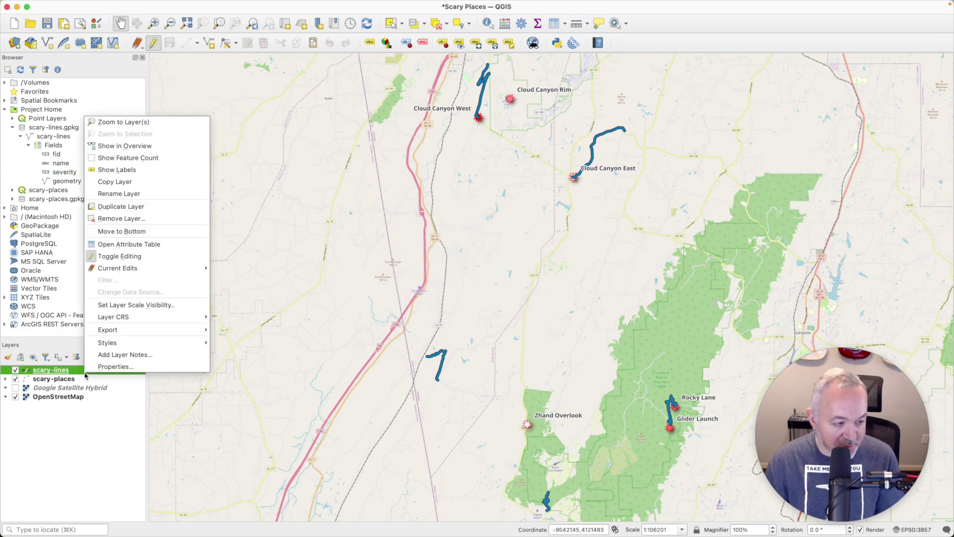
pyautogui.click(148, 244)
pyautogui.click(631, 187)
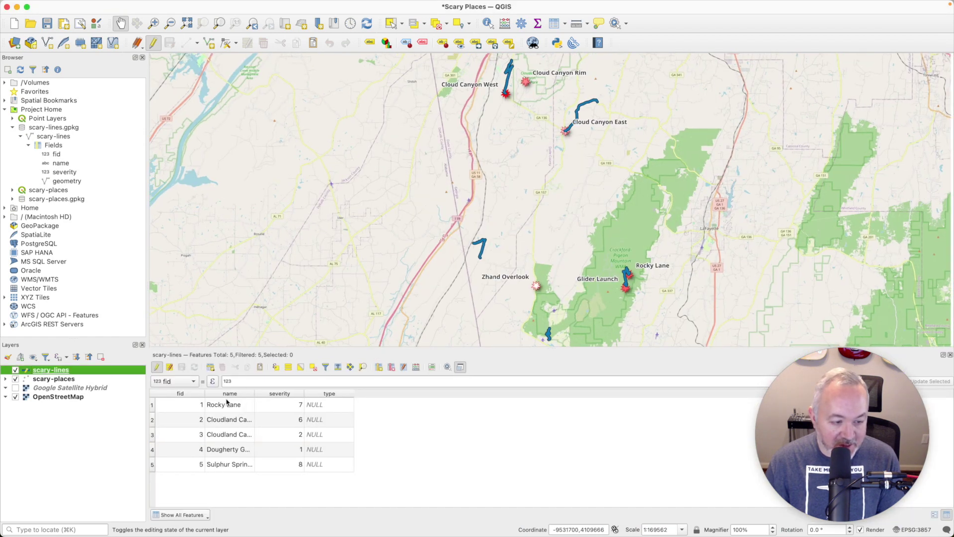
pyautogui.moveTo(254, 394); pyautogui.dragTo(298, 394)
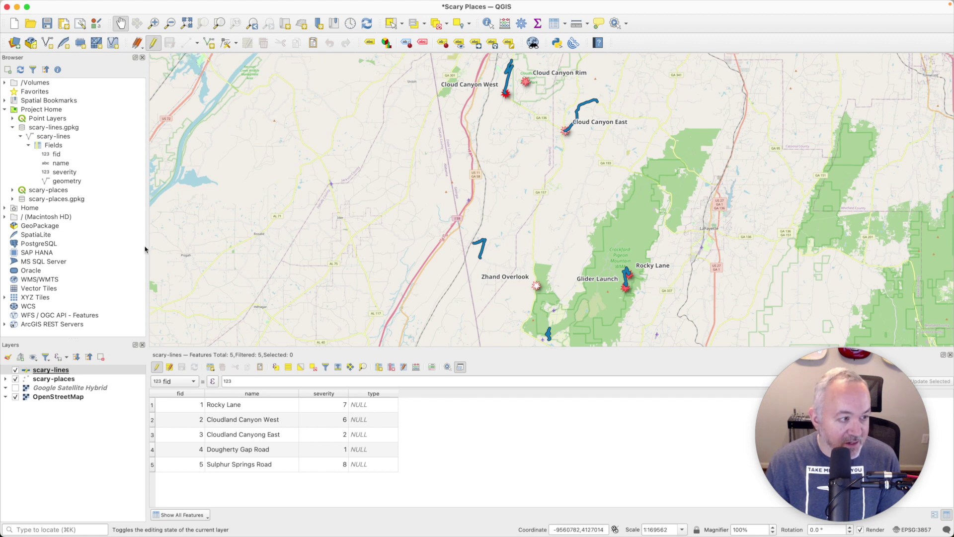
# - Reload the table with editing off, then re-enable editing and start a new field
pyautogui.click(158, 367)
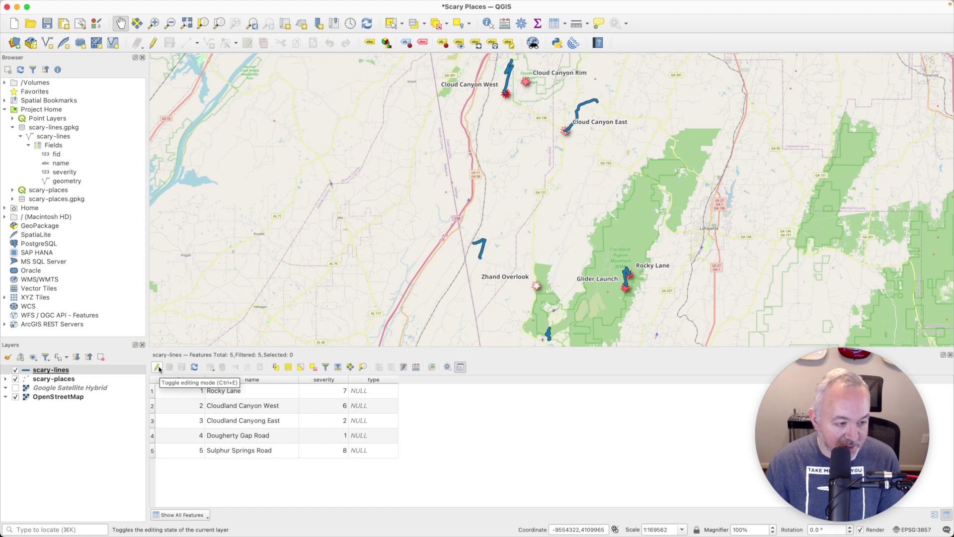
pyautogui.click(194, 367)
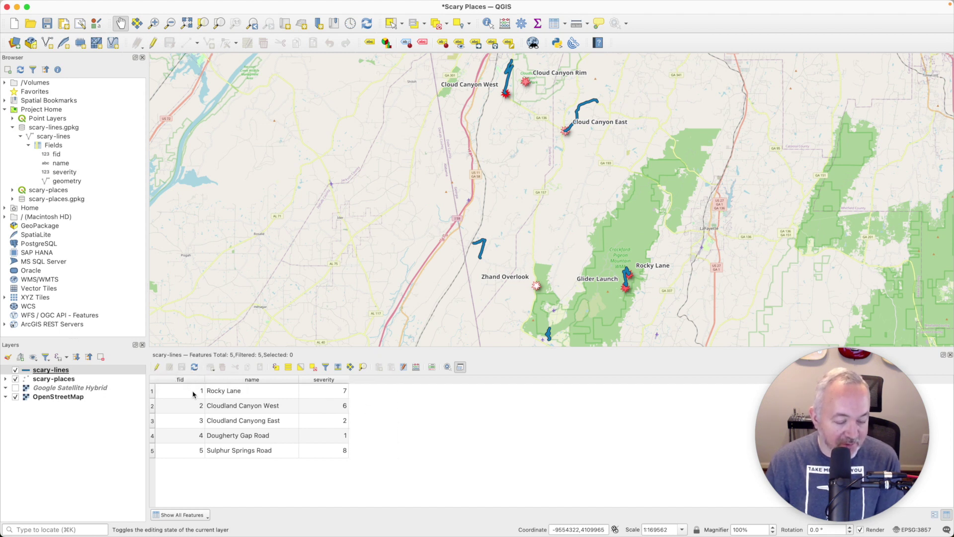
pyautogui.click(157, 367)
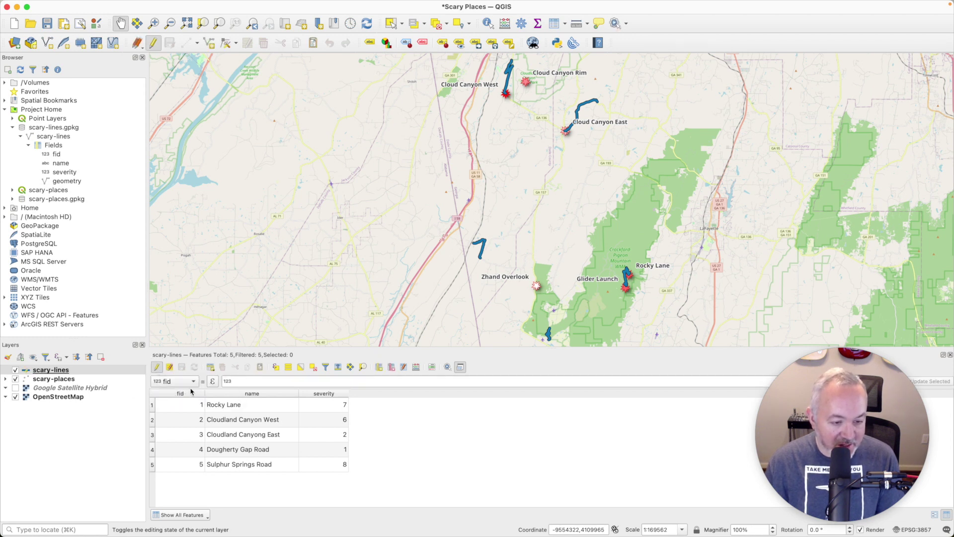
pyautogui.click(379, 368)
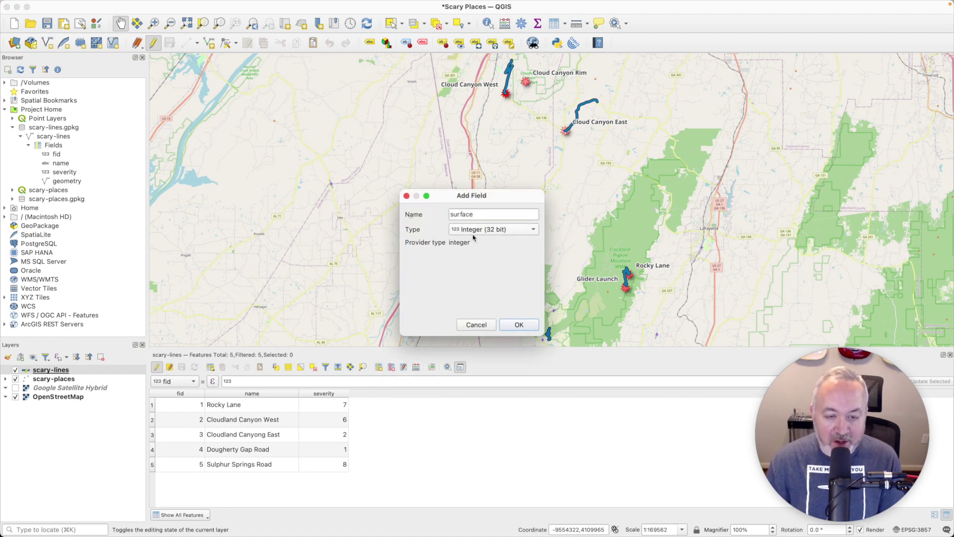
# - Create the new field 'surface' as a Text (string) type
pyautogui.click(475, 230)
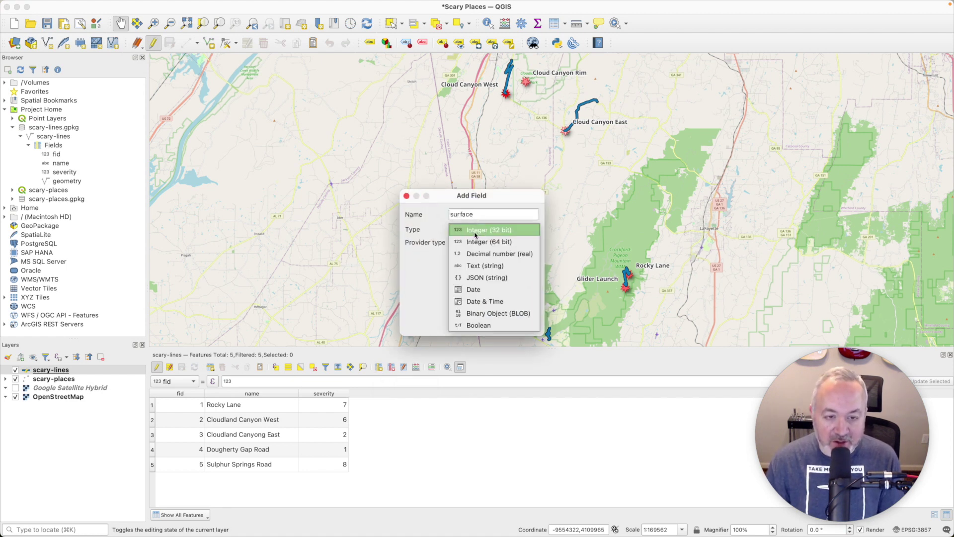
pyautogui.click(493, 264)
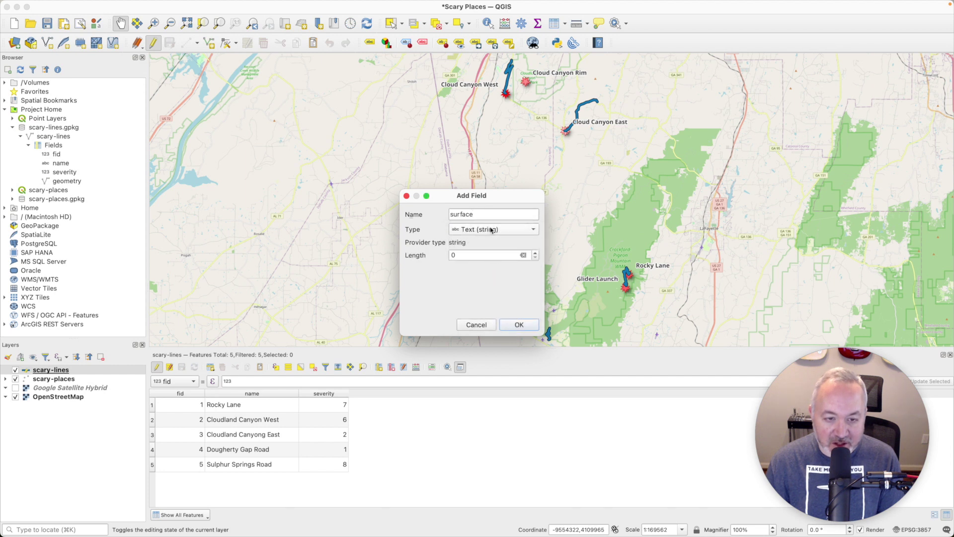
pyautogui.click(517, 325)
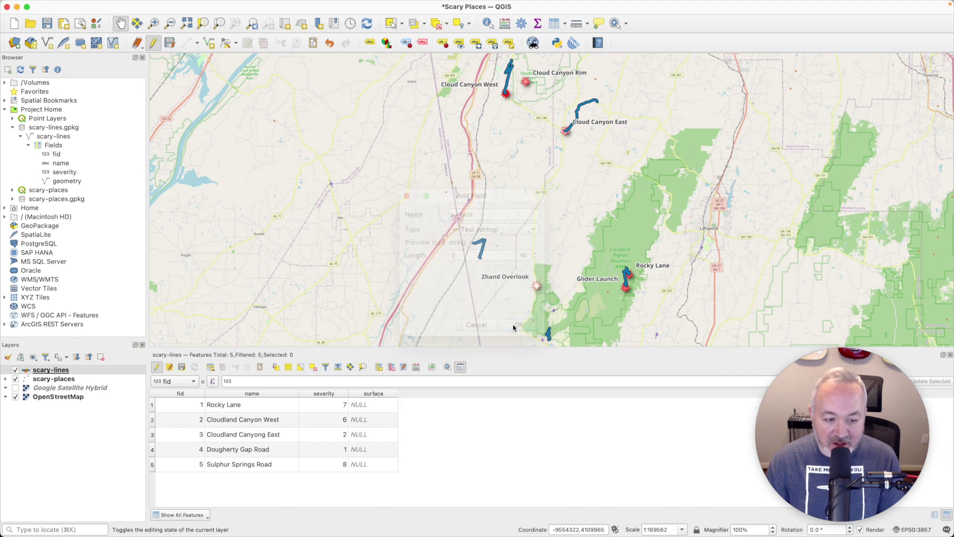
# - Enter surface values: gravel for Rocky Lane and Sulphur Springs Road, paved for the other three roads
pyautogui.doubleClick(371, 407)
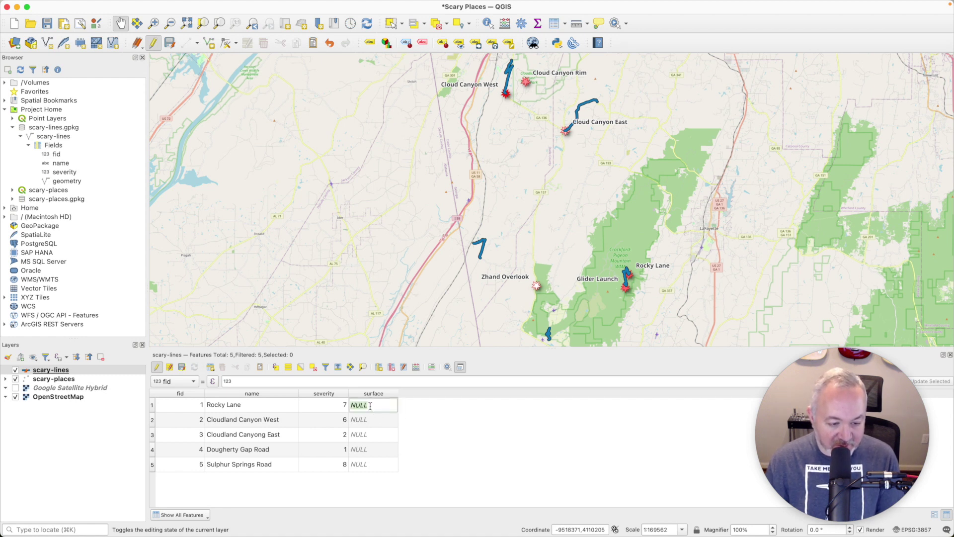
pyautogui.write('gravel')
pyautogui.press('Return')
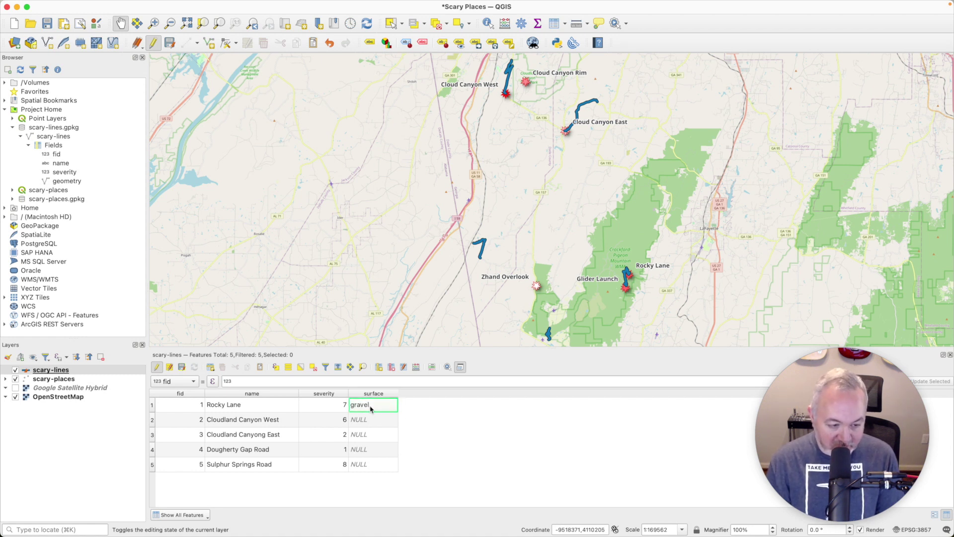
pyautogui.doubleClick(375, 420)
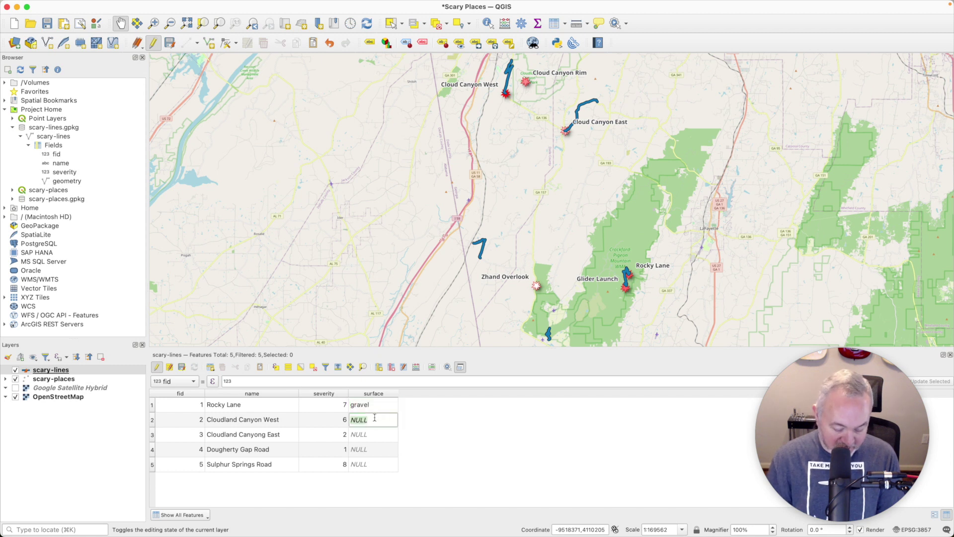
pyautogui.write('paved')
pyautogui.press('Return')
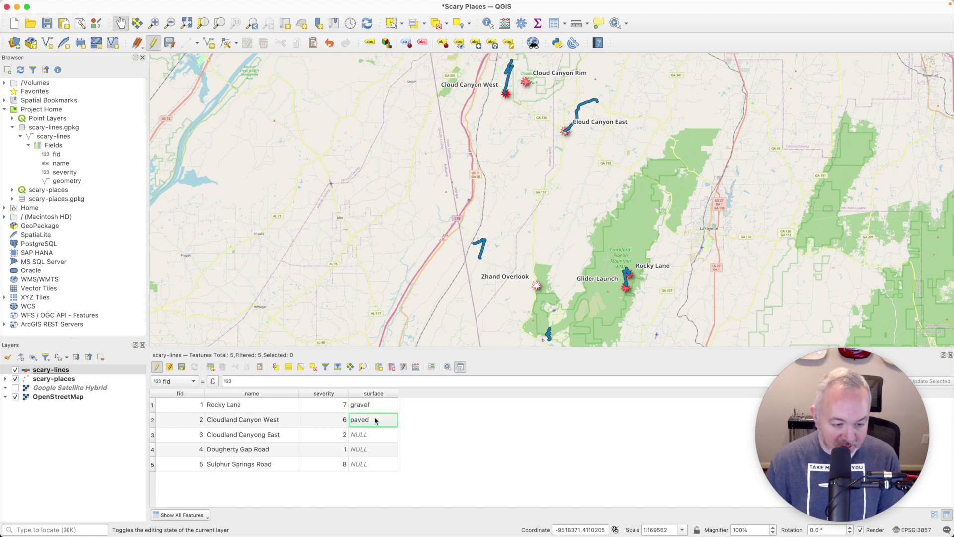
pyautogui.doubleClick(368, 436)
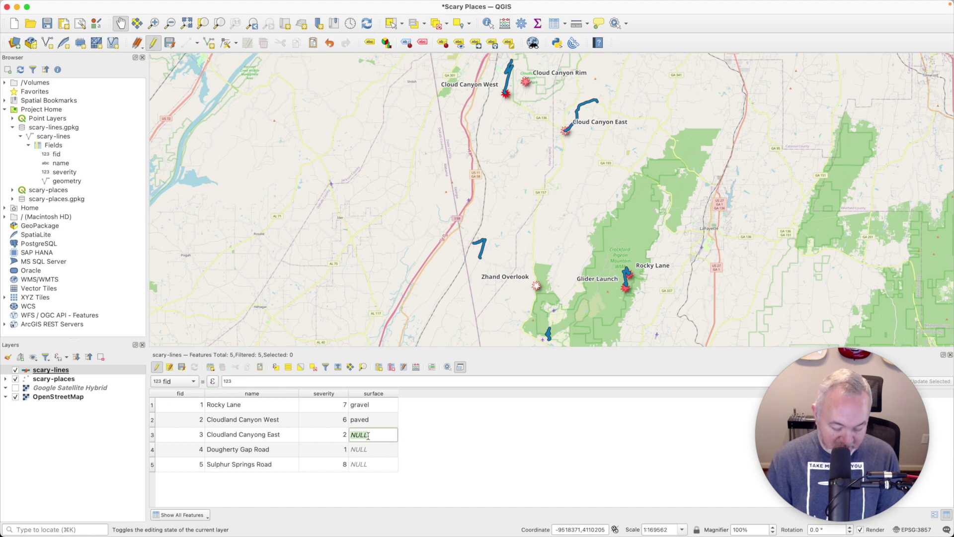
pyautogui.write('paved')
pyautogui.press('Return')
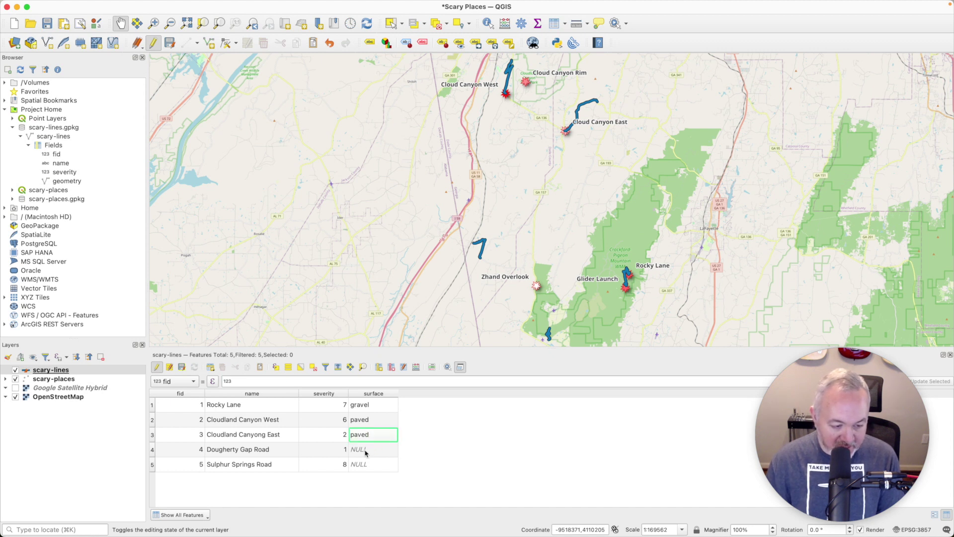
pyautogui.doubleClick(365, 450)
pyautogui.write('paved')
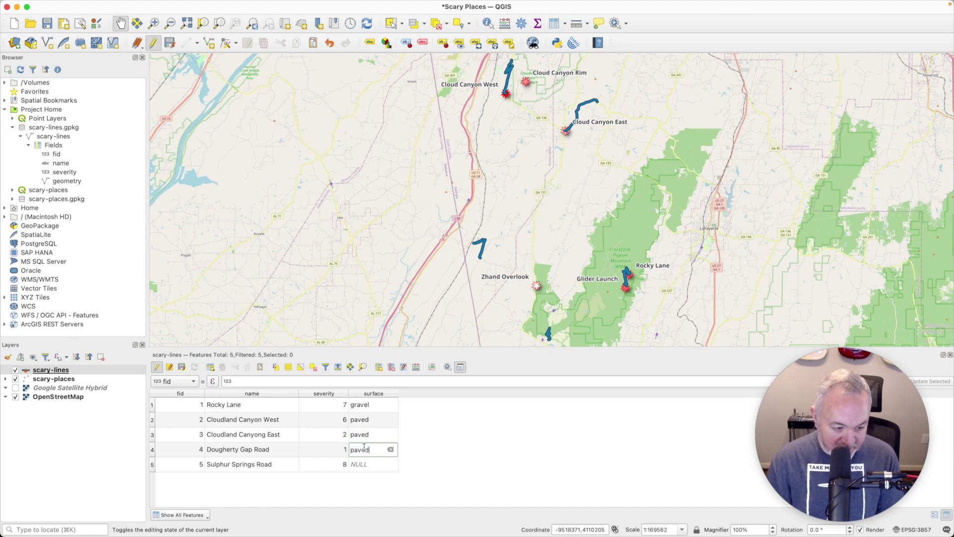
pyautogui.press('Return')
pyautogui.doubleClick(353, 463)
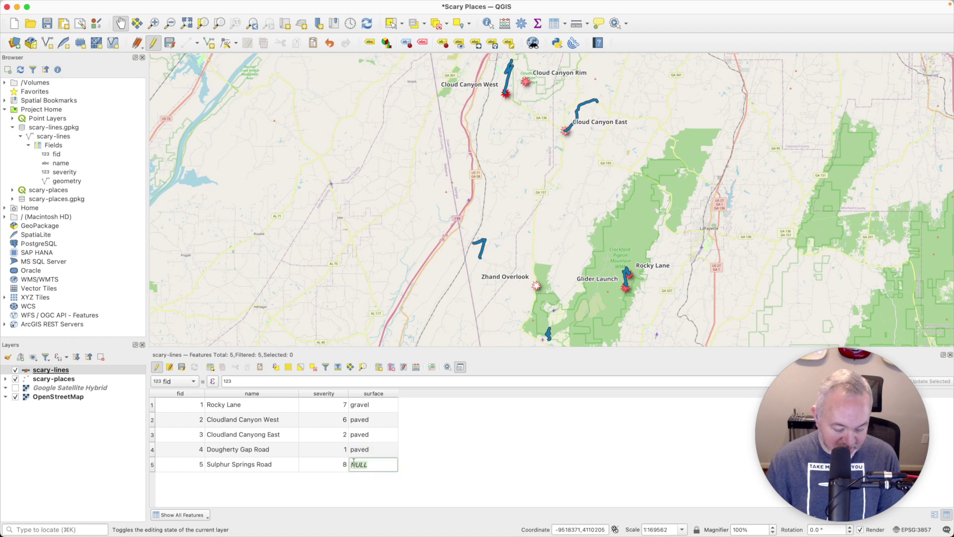
pyautogui.write('gravel')
pyautogui.press('Return')
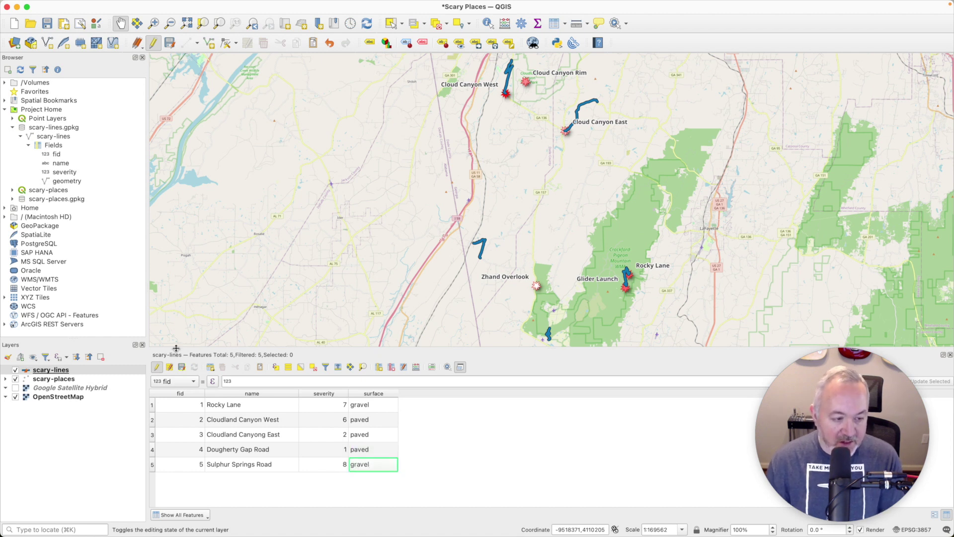
# - Save the scary-lines edits, stop editing, and shrink the attribute table
pyautogui.click(181, 367)
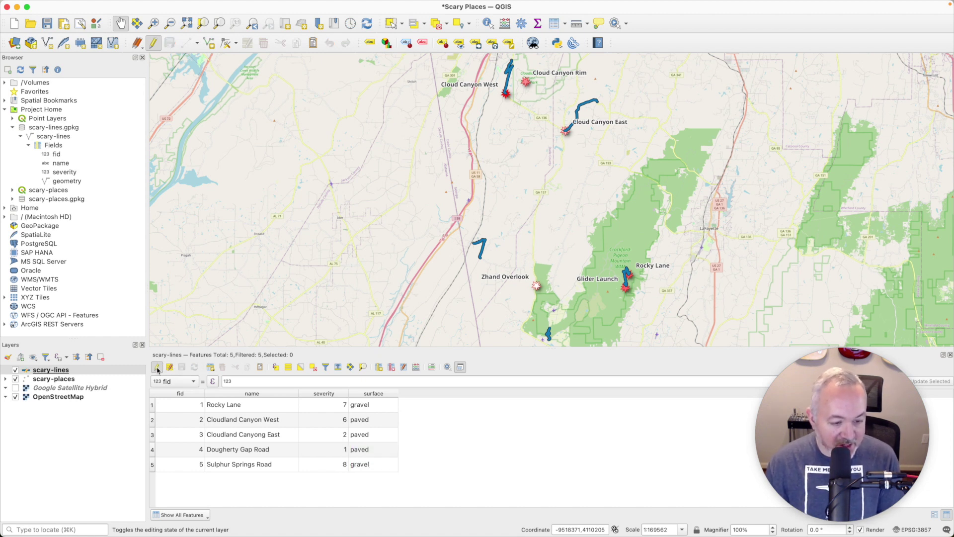
pyautogui.click(157, 368)
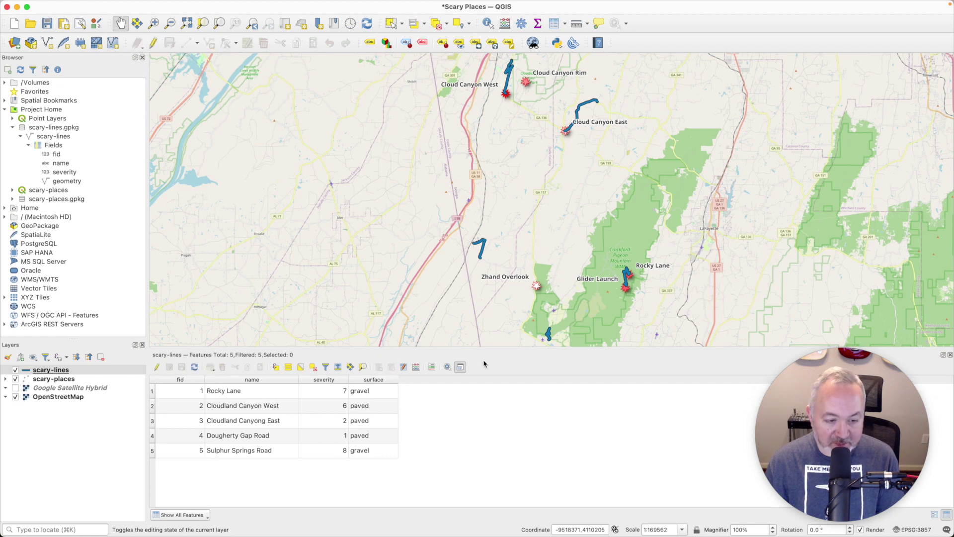
pyautogui.moveTo(491, 349); pyautogui.dragTo(491, 382)
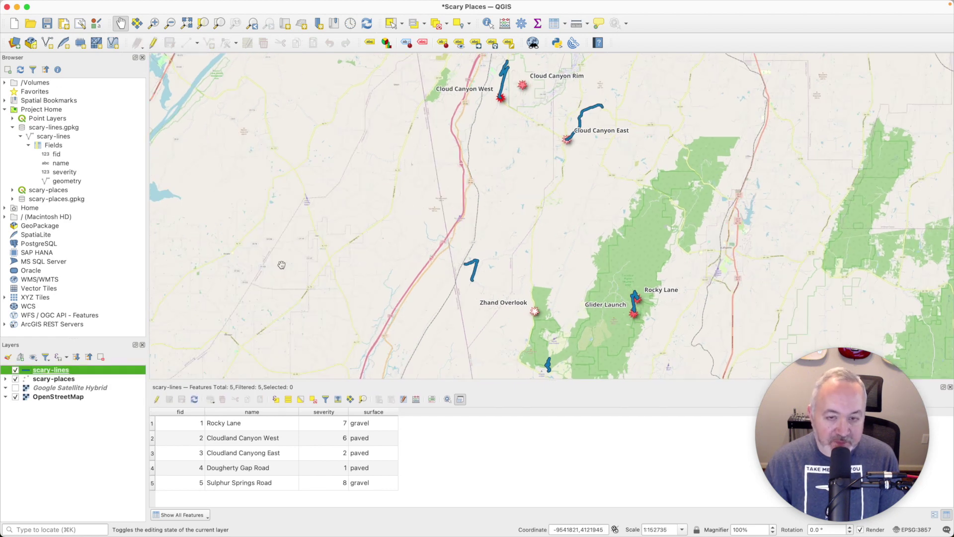
# - Hide the scary-places points and set the scary-lines line width to 1 mm
pyautogui.click(16, 379)
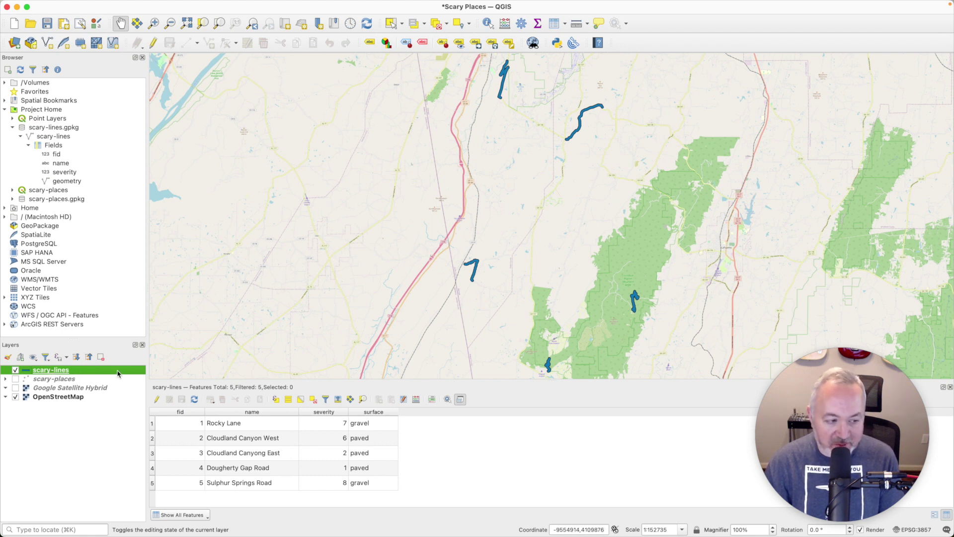
pyautogui.doubleClick(71, 369)
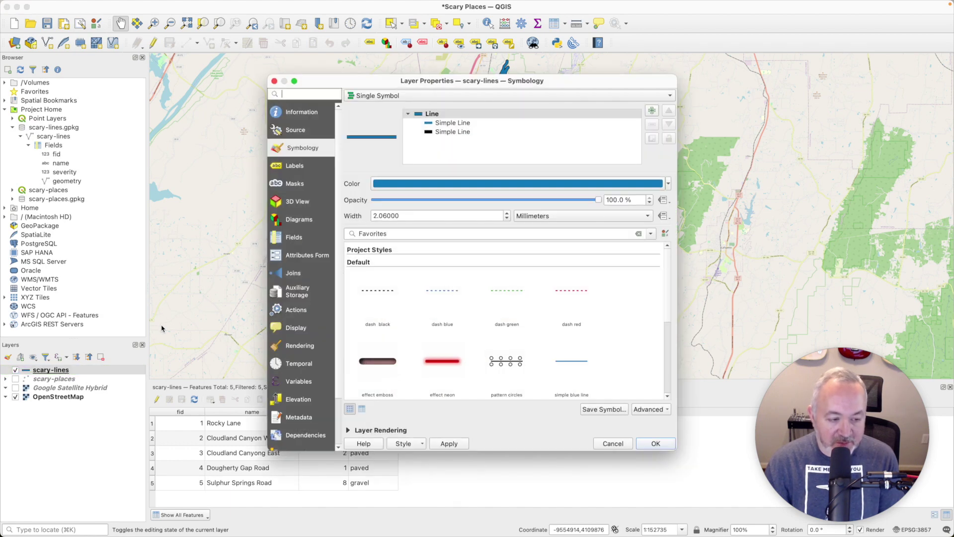
pyautogui.doubleClick(444, 215)
pyautogui.write('1')
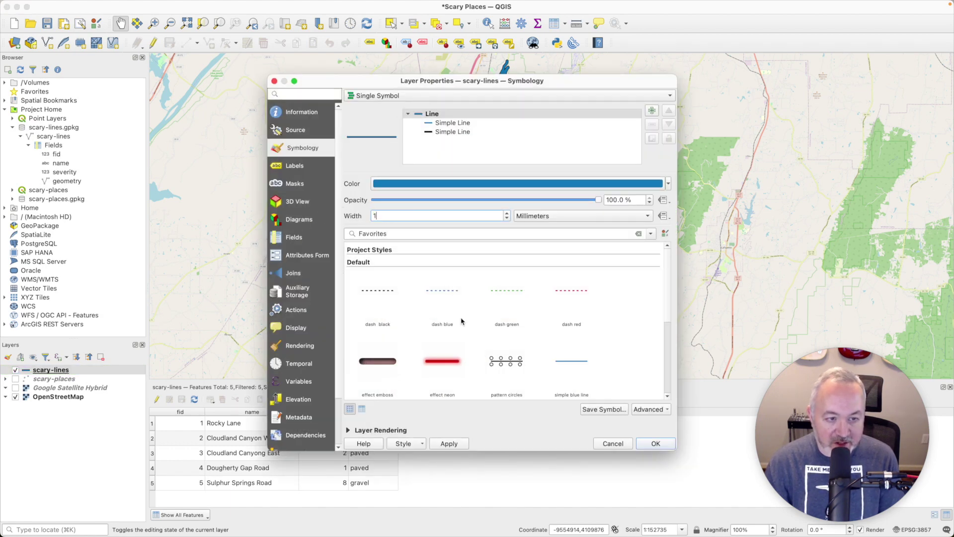
pyautogui.click(449, 444)
pyautogui.click(662, 445)
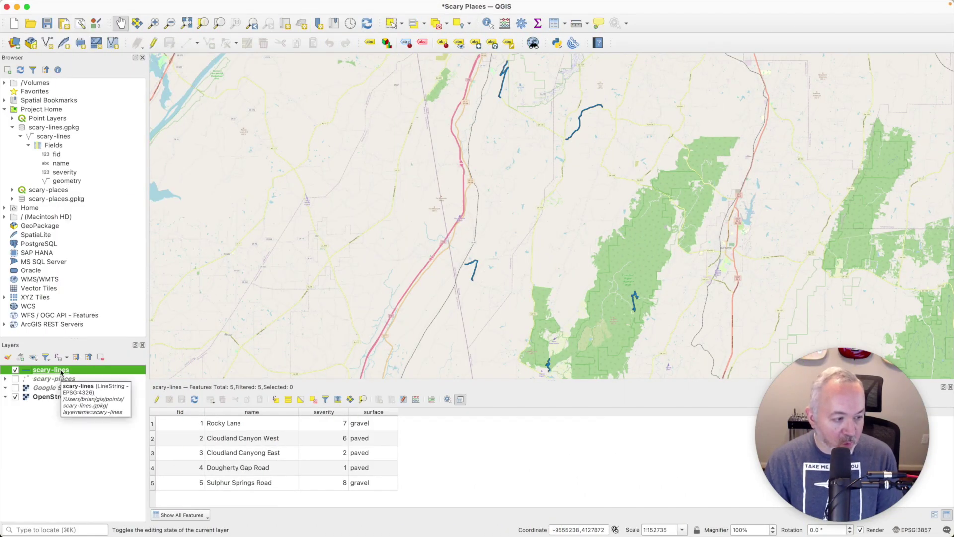
# - Reopen the scary-lines layer properties and move the window to reveal the table
pyautogui.doubleClick(60, 371)
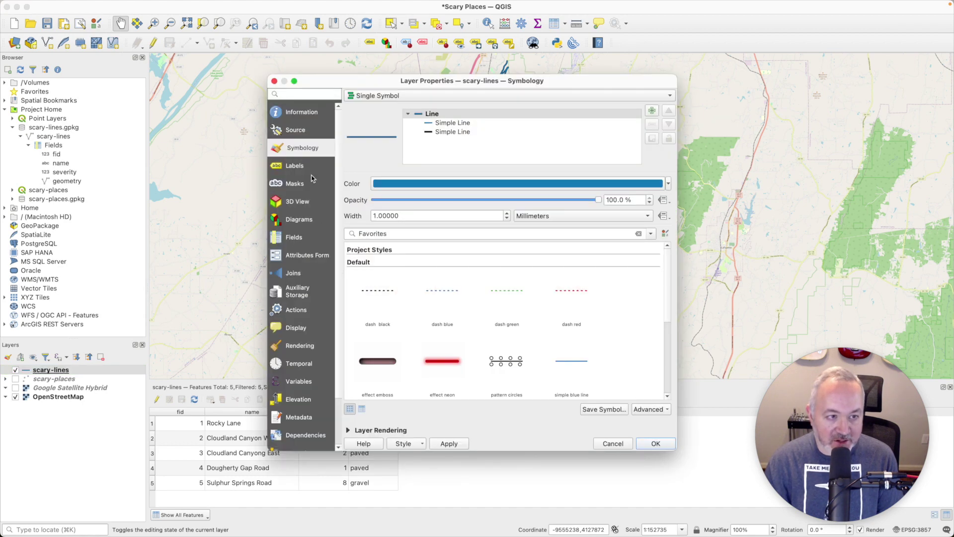
pyautogui.moveTo(448, 82); pyautogui.dragTo(437, 104)
pyautogui.moveTo(547, 98); pyautogui.dragTo(462, 123)
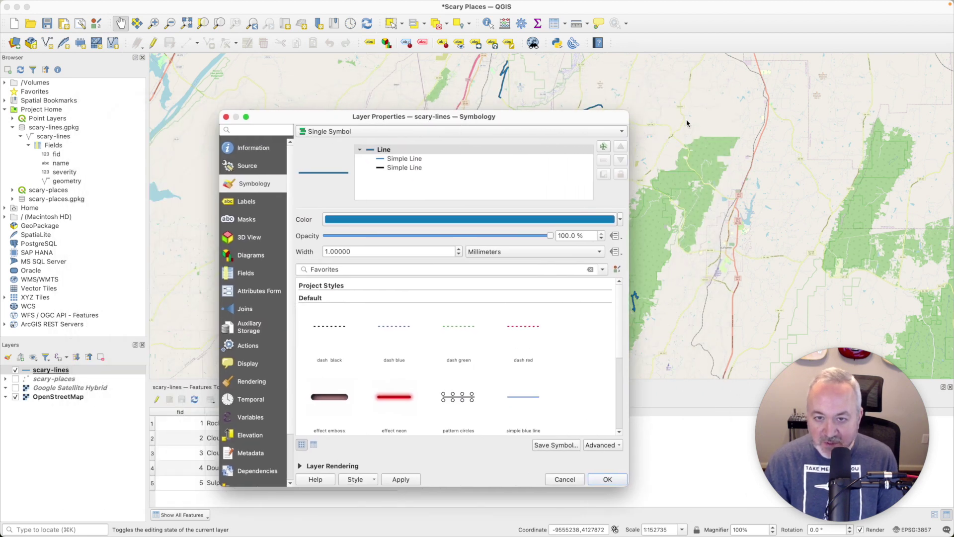
pyautogui.moveTo(536, 120); pyautogui.dragTo(630, 105)
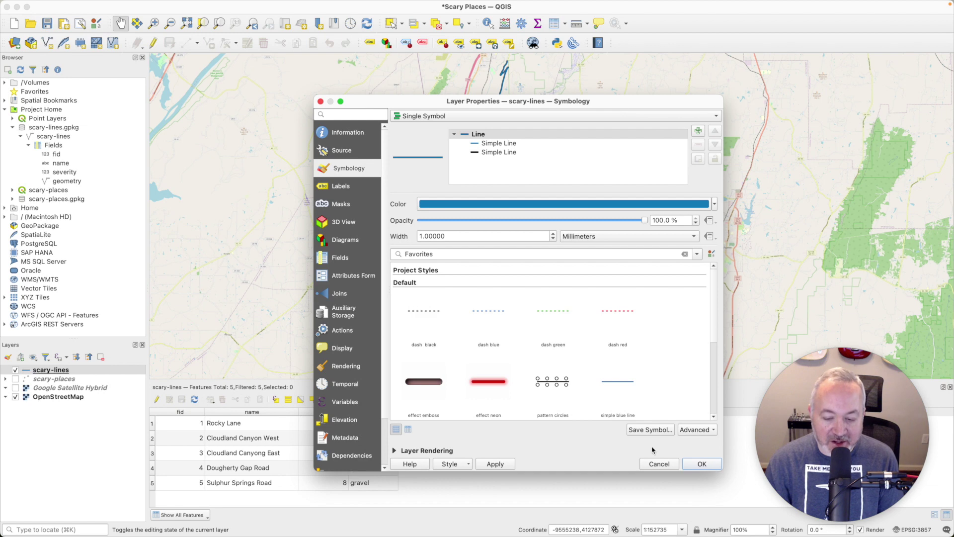
# - Cancel Layer Properties and dock a widened Layer Styling panel from View > Panels
pyautogui.click(659, 464)
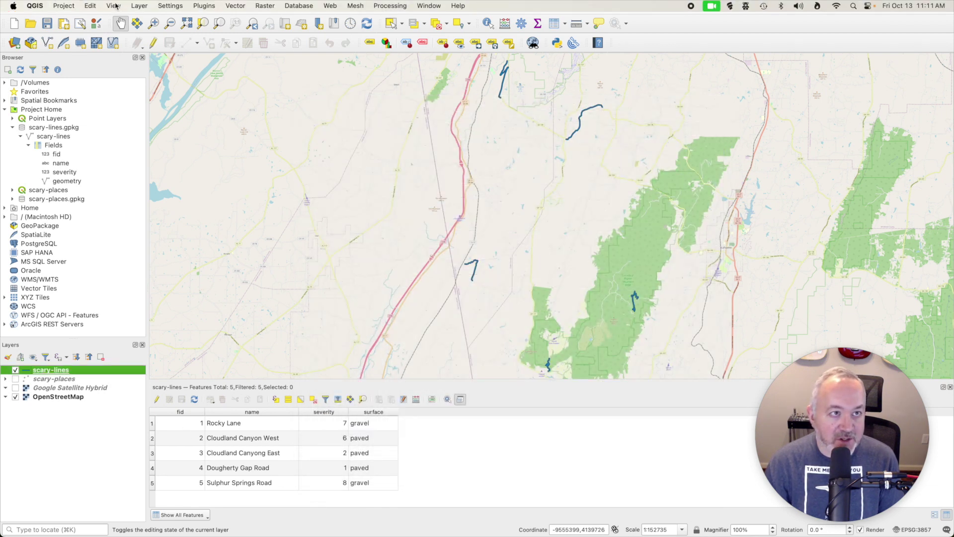
pyautogui.click(113, 5)
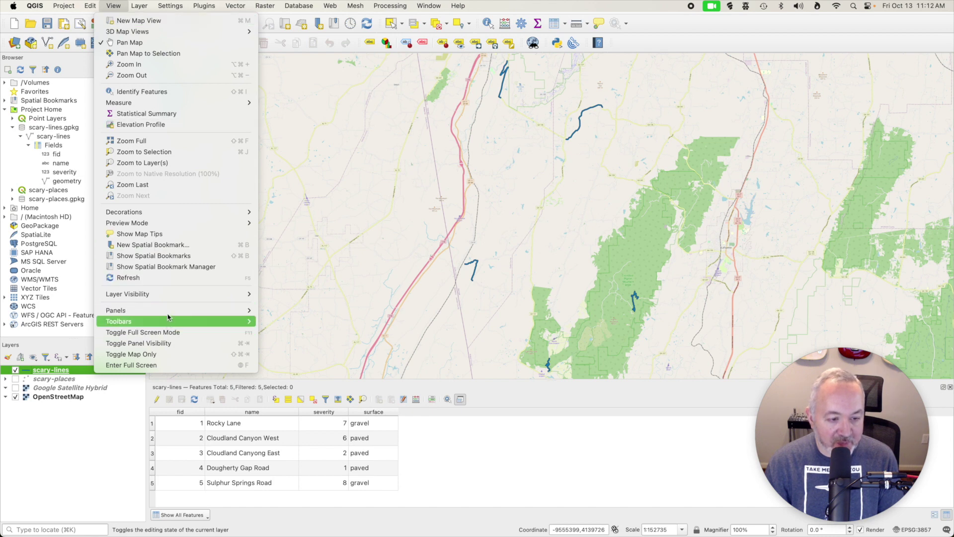
pyautogui.moveTo(234, 311)
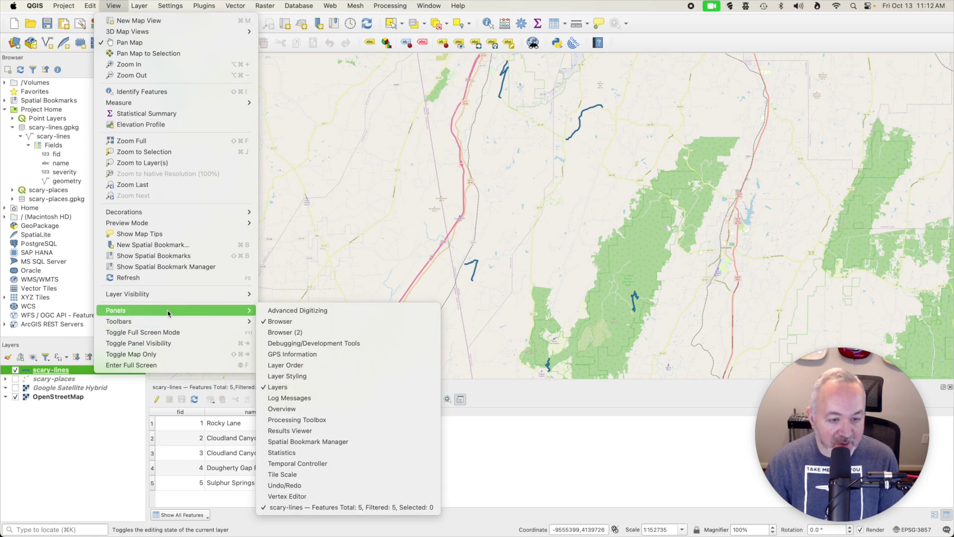
pyautogui.click(315, 378)
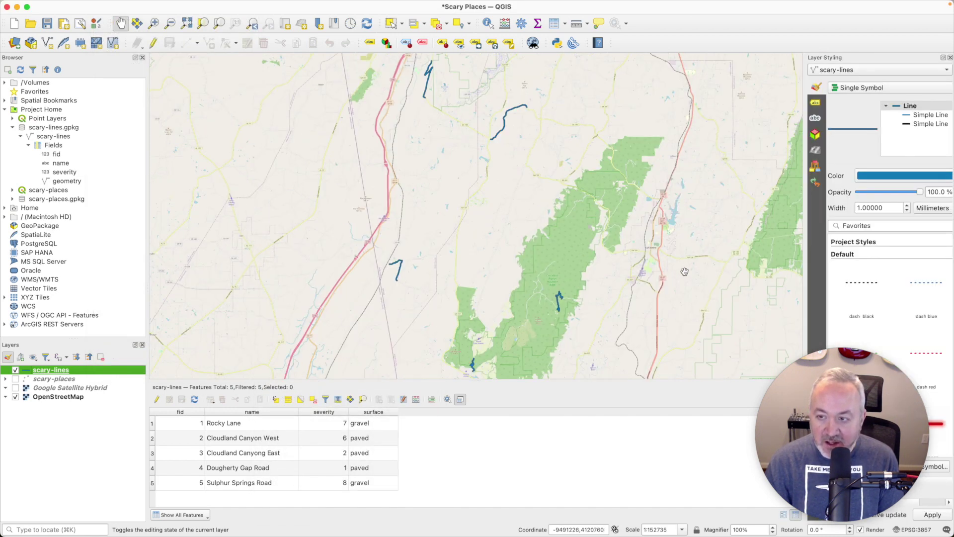
pyautogui.moveTo(809, 264); pyautogui.dragTo(665, 267)
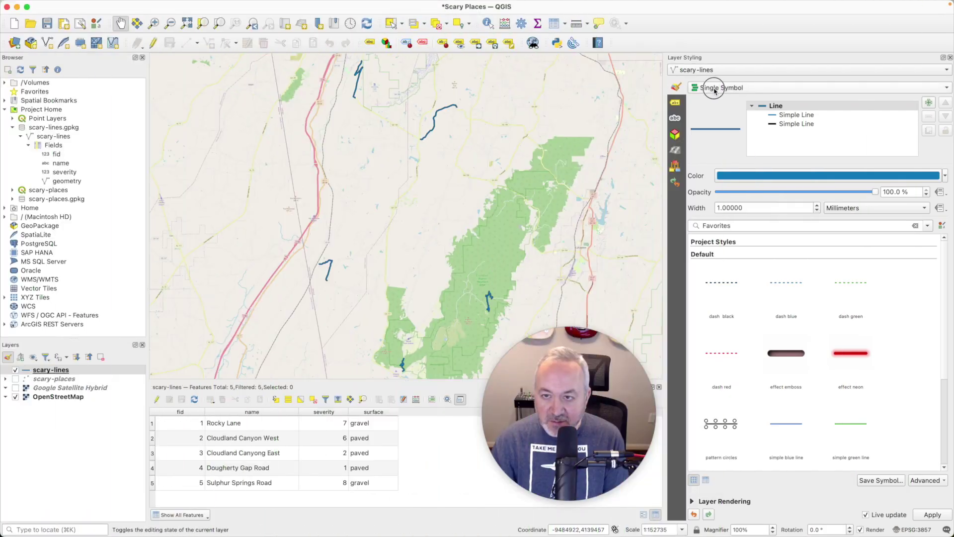
# - Switch scary-lines to Categorized styling on the surface field and classify its values
pyautogui.click(714, 88)
pyautogui.click(716, 101)
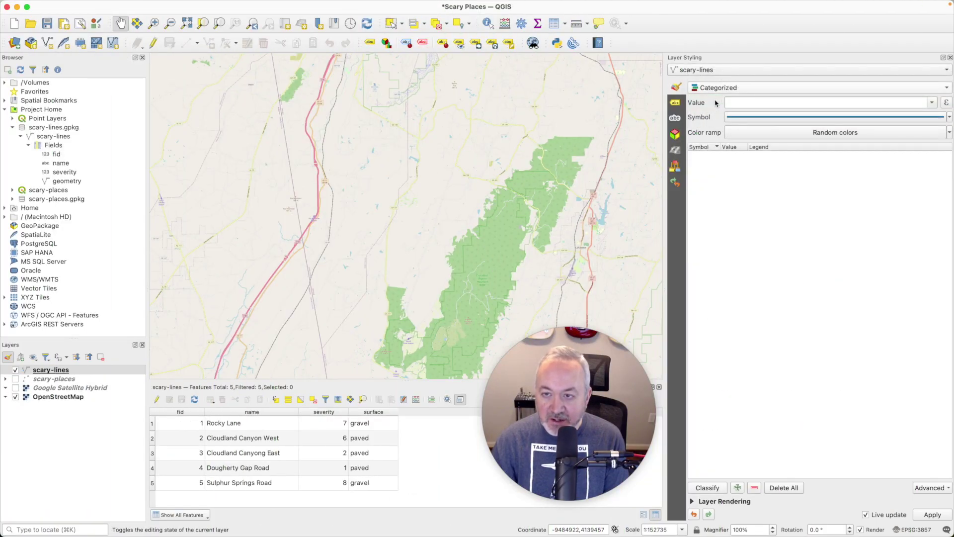
pyautogui.click(931, 103)
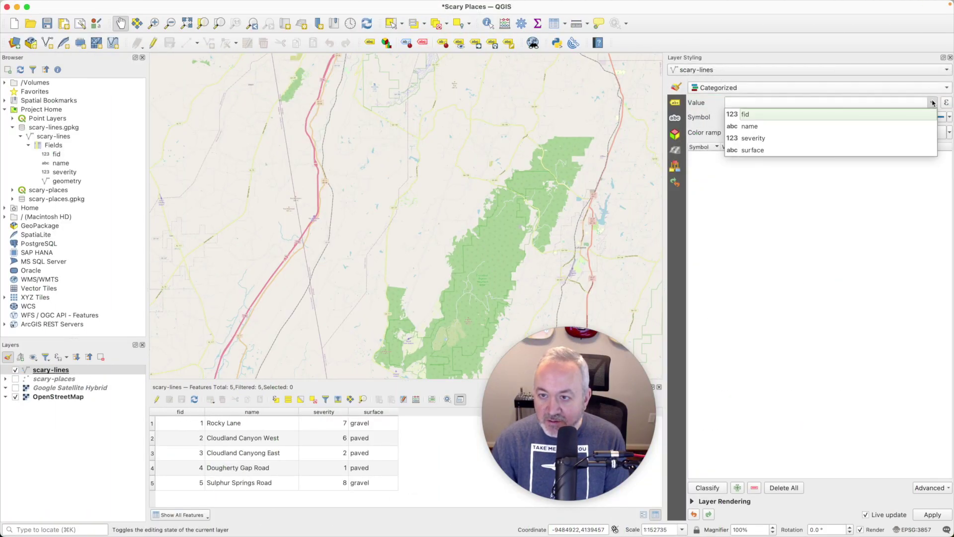
pyautogui.click(755, 150)
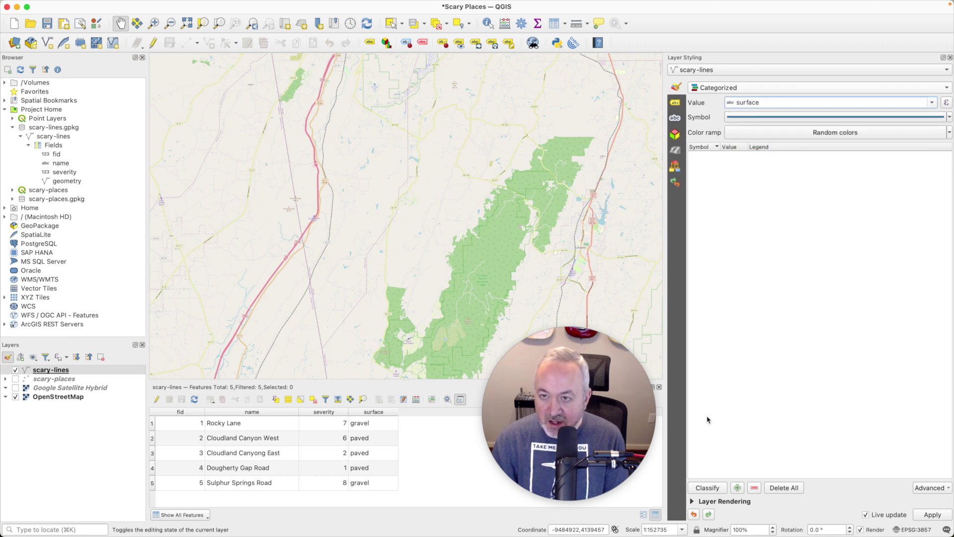
pyautogui.click(707, 488)
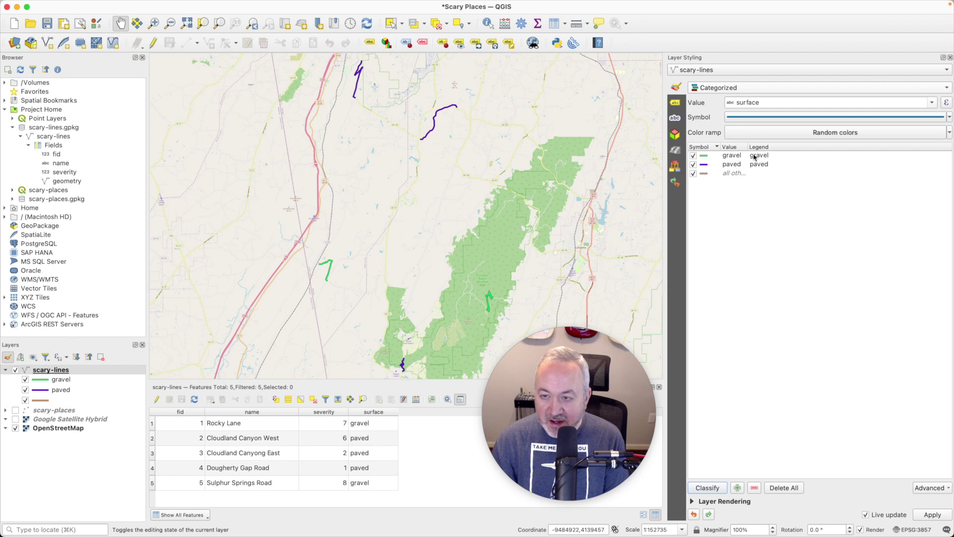
# - Change the gravel category's line colour to a grey
pyautogui.doubleClick(705, 159)
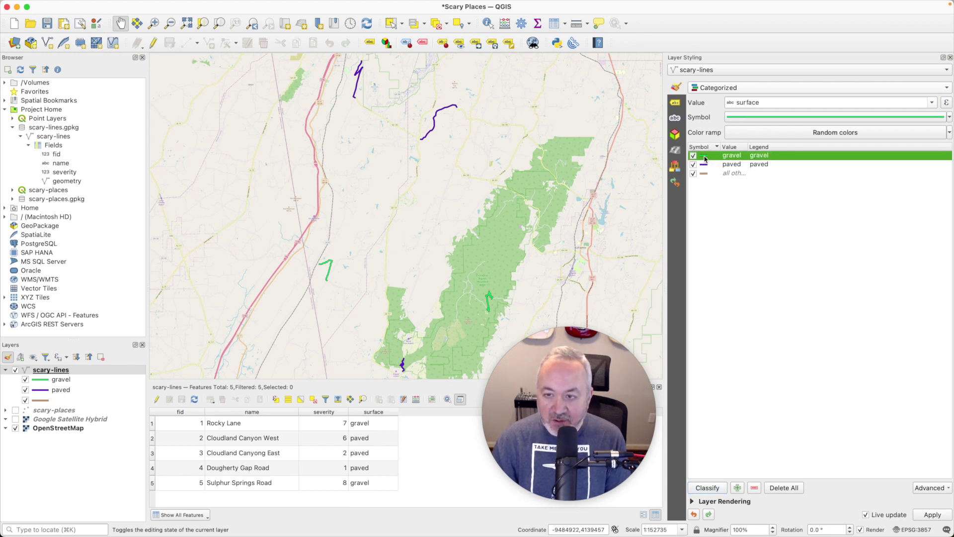
pyautogui.click(790, 174)
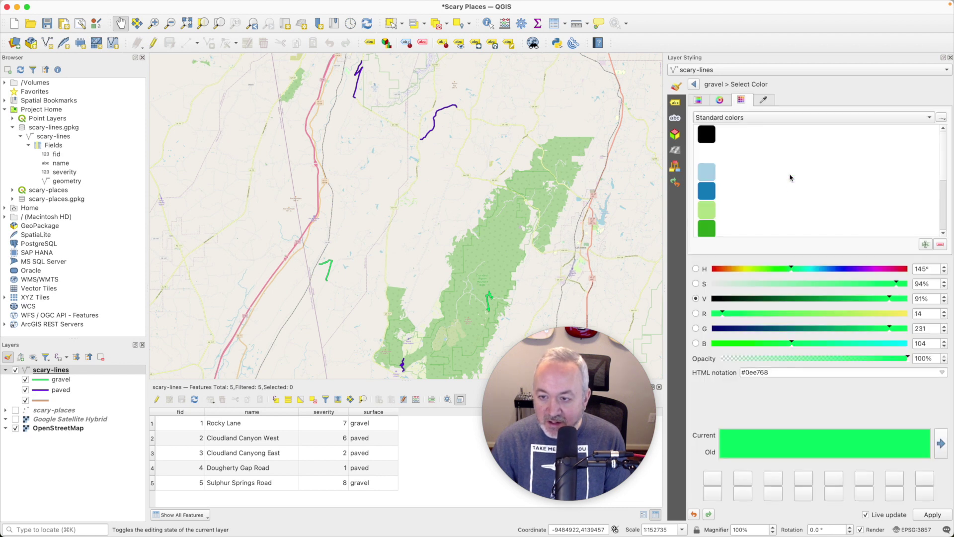
pyautogui.moveTo(947, 156); pyautogui.dragTo(940, 106)
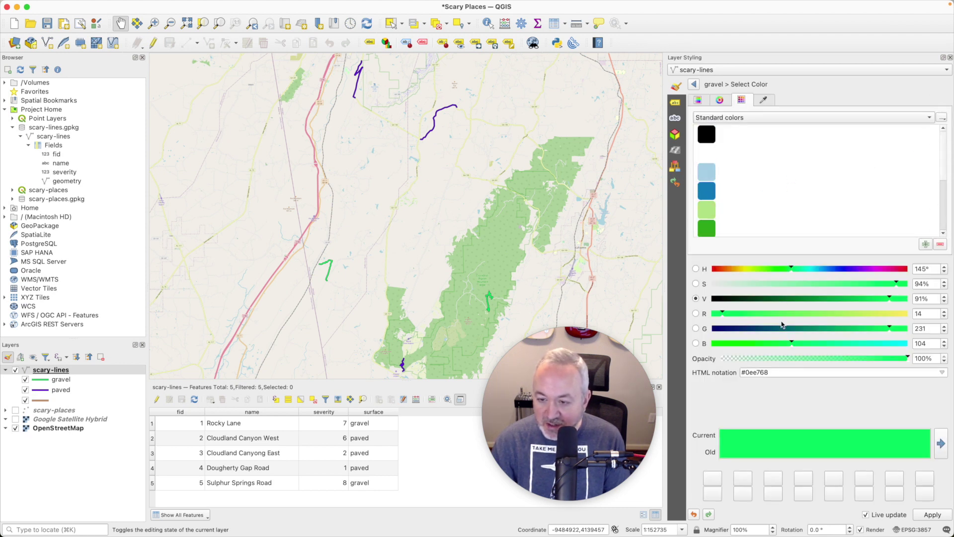
pyautogui.click(699, 100)
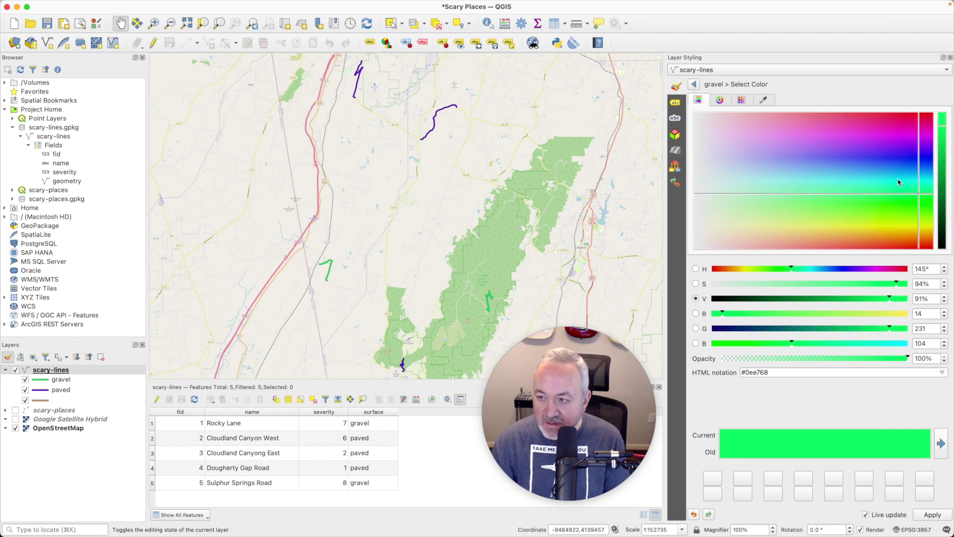
pyautogui.moveTo(916, 193)
pyautogui.mouseDown()
pyautogui.moveTo(754, 158)
pyautogui.moveTo(697, 160)
pyautogui.mouseUp()
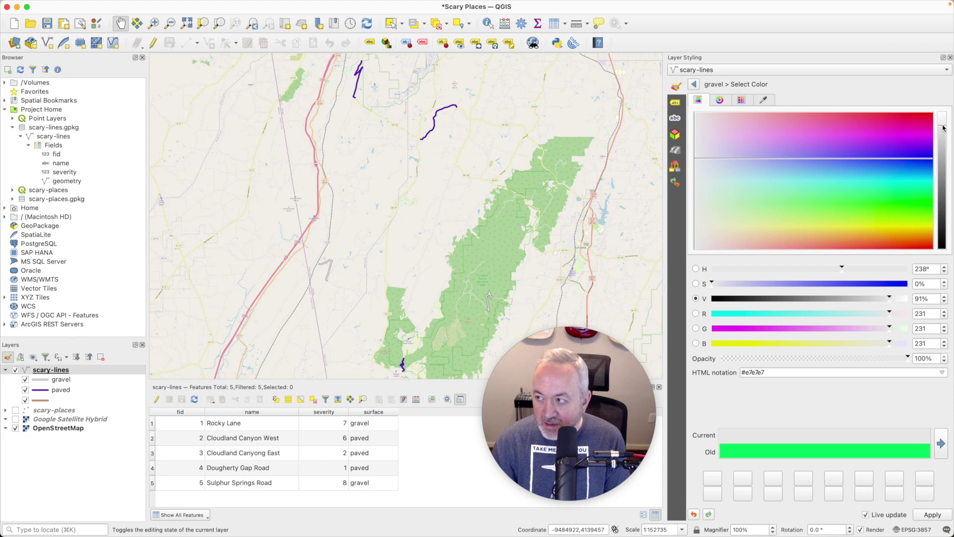
pyautogui.moveTo(944, 130); pyautogui.dragTo(944, 142)
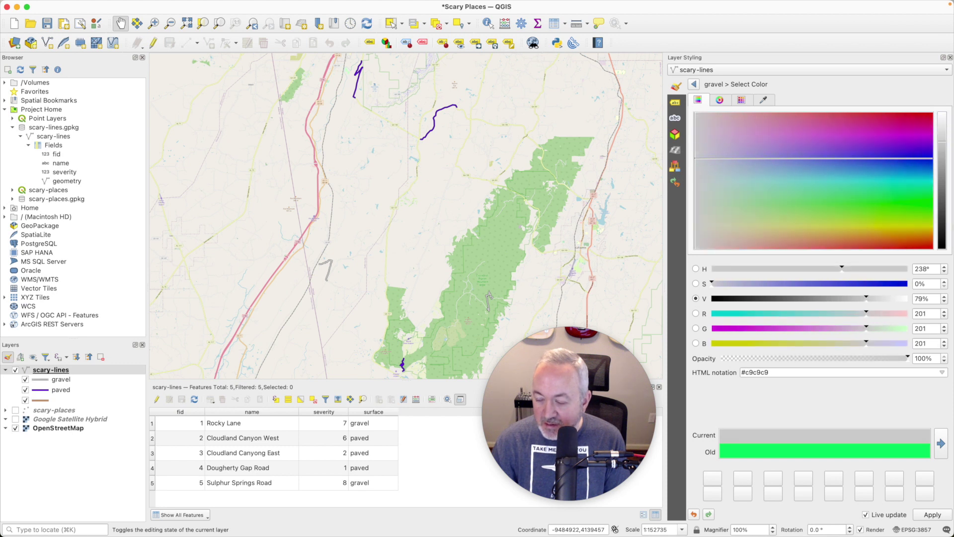
pyautogui.click(930, 512)
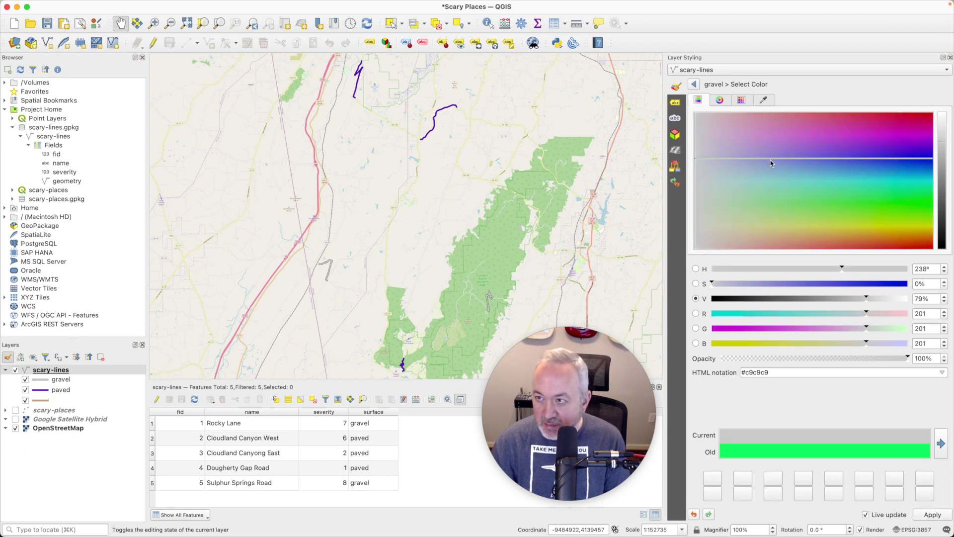
pyautogui.click(694, 85)
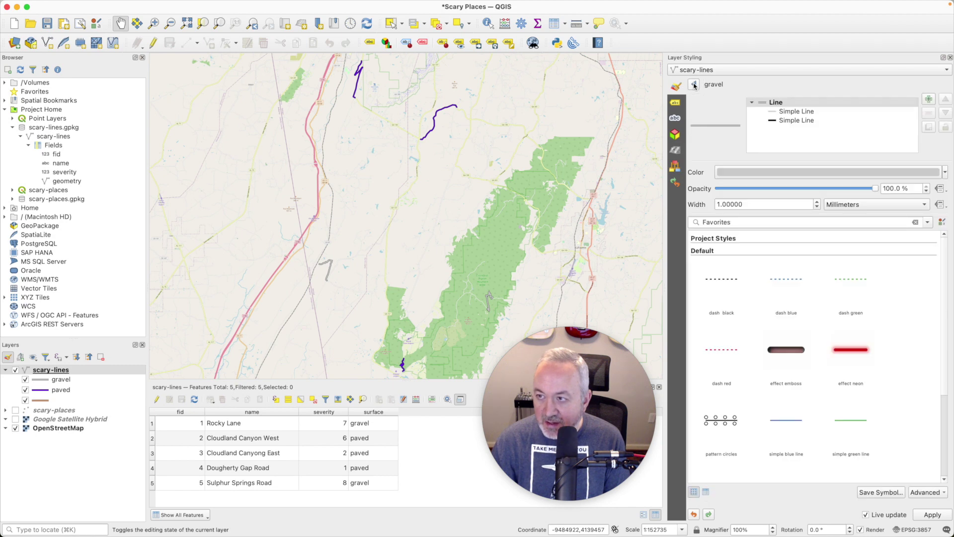
pyautogui.click(694, 84)
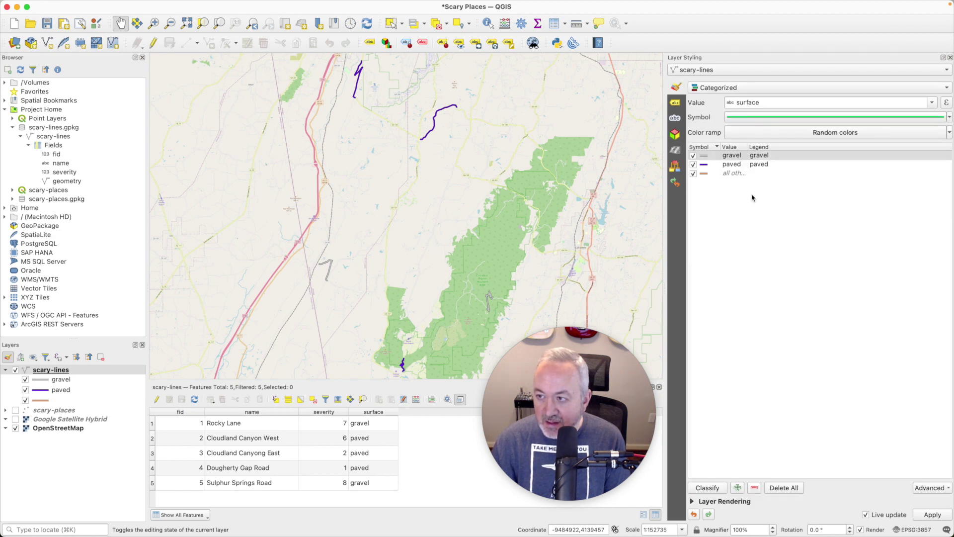
# - Make the paved category's line dark grey (#656565)
pyautogui.doubleClick(704, 166)
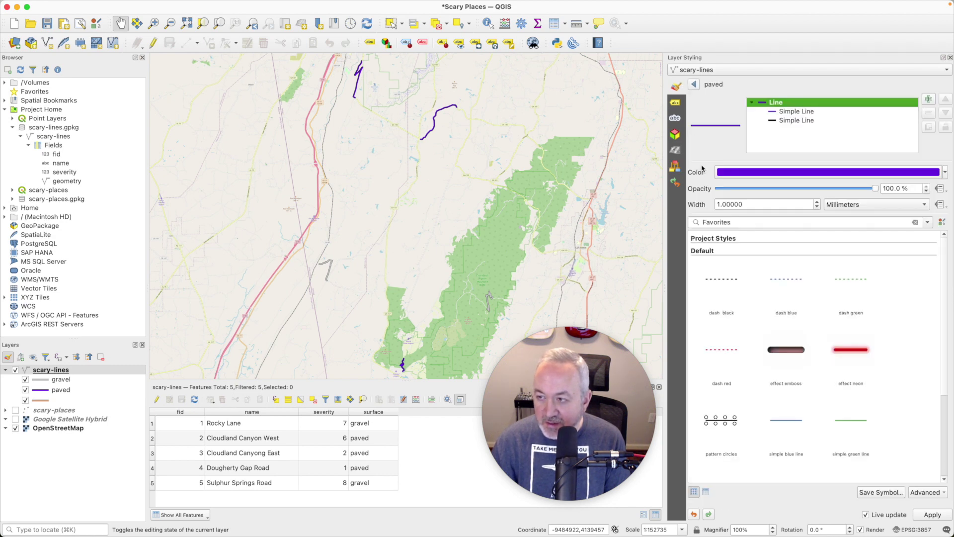
pyautogui.click(790, 173)
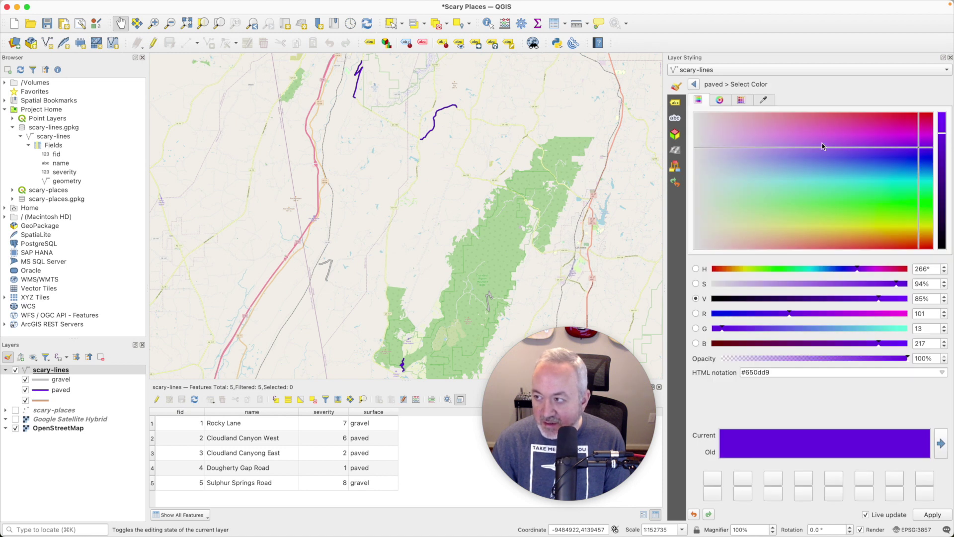
pyautogui.moveTo(751, 156); pyautogui.dragTo(695, 156)
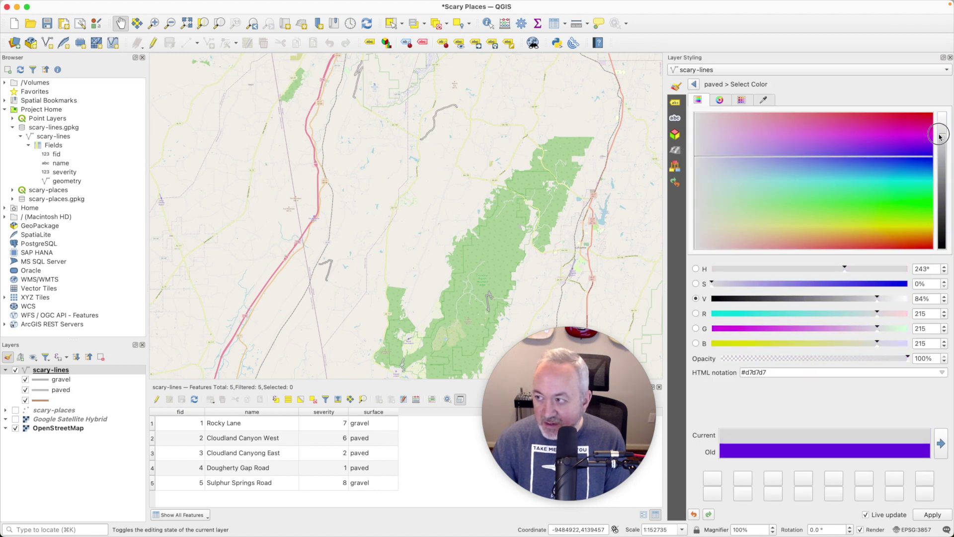
pyautogui.moveTo(941, 132); pyautogui.dragTo(941, 195)
pyautogui.click(937, 516)
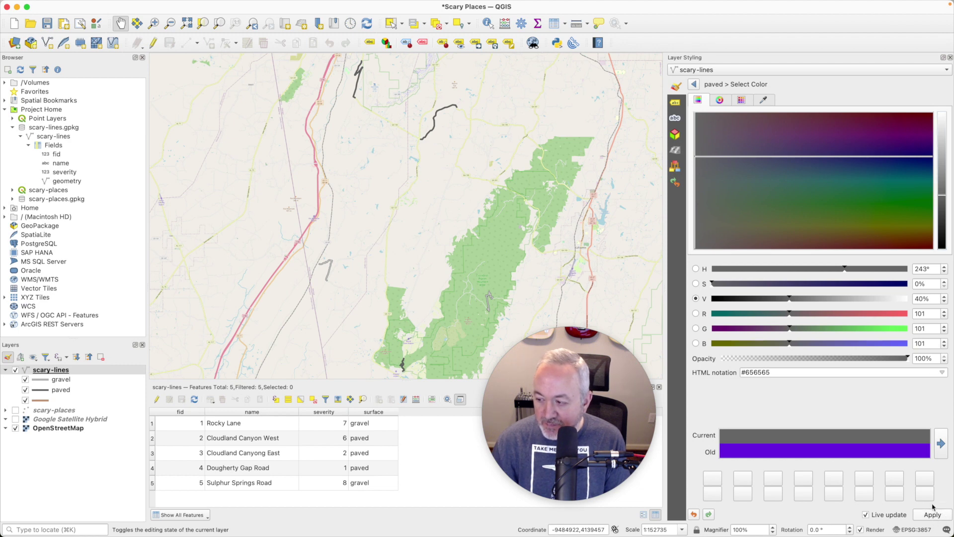
pyautogui.click(694, 84)
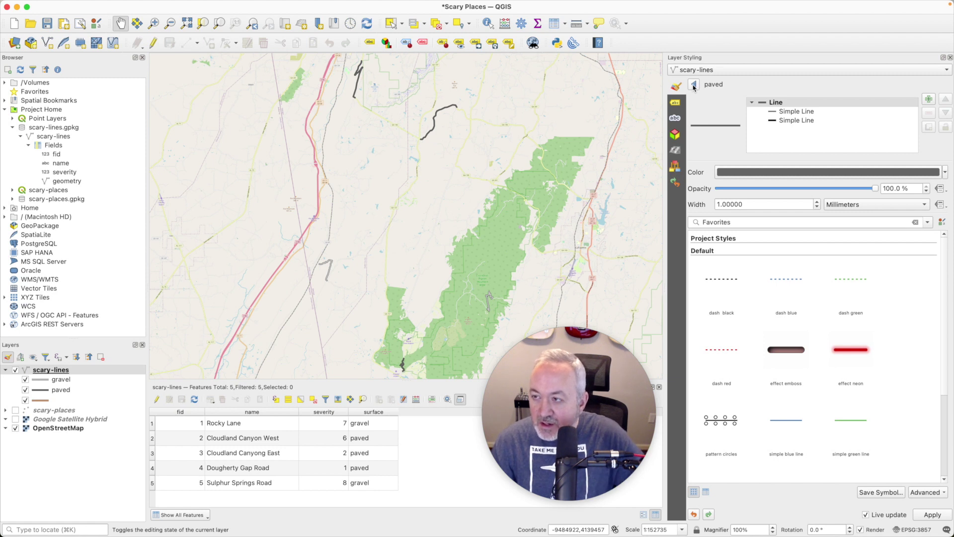
# - Set the gravel symbol's first Simple Line stroke style to Dot Line
pyautogui.click(694, 84)
pyautogui.click(731, 156)
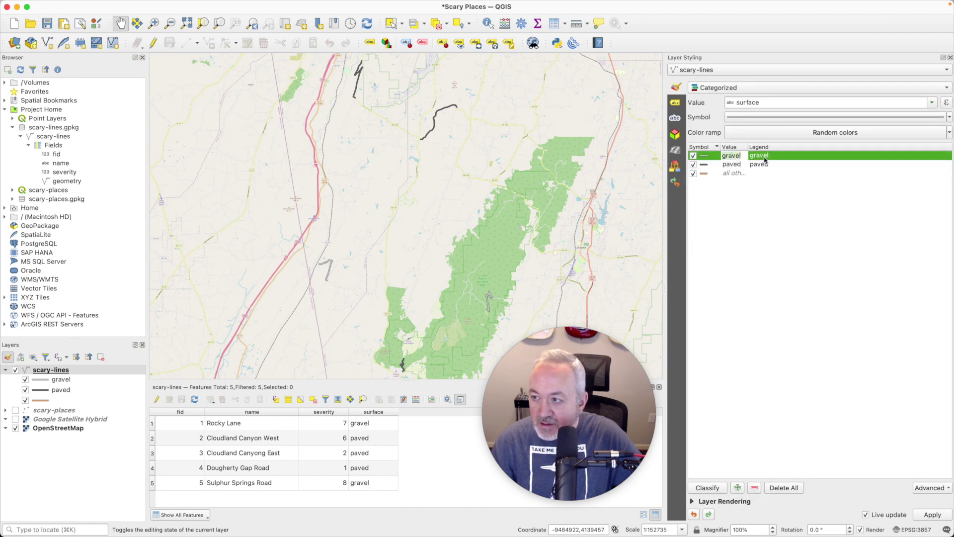
pyautogui.doubleClick(701, 156)
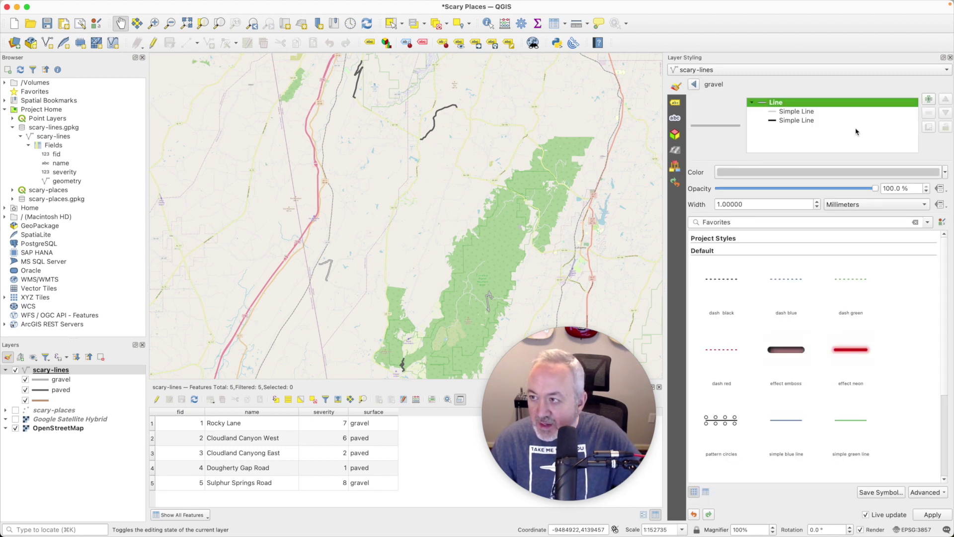
pyautogui.click(811, 114)
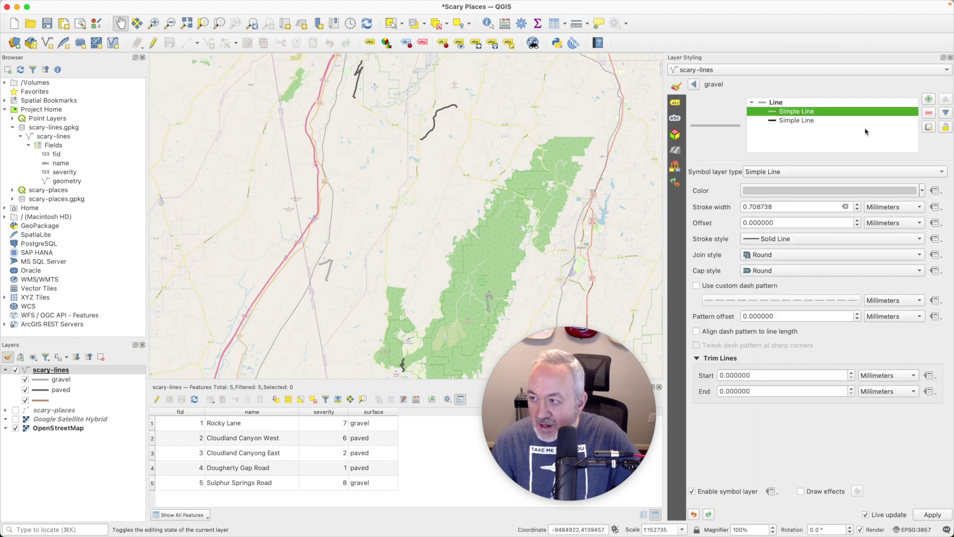
pyautogui.click(803, 242)
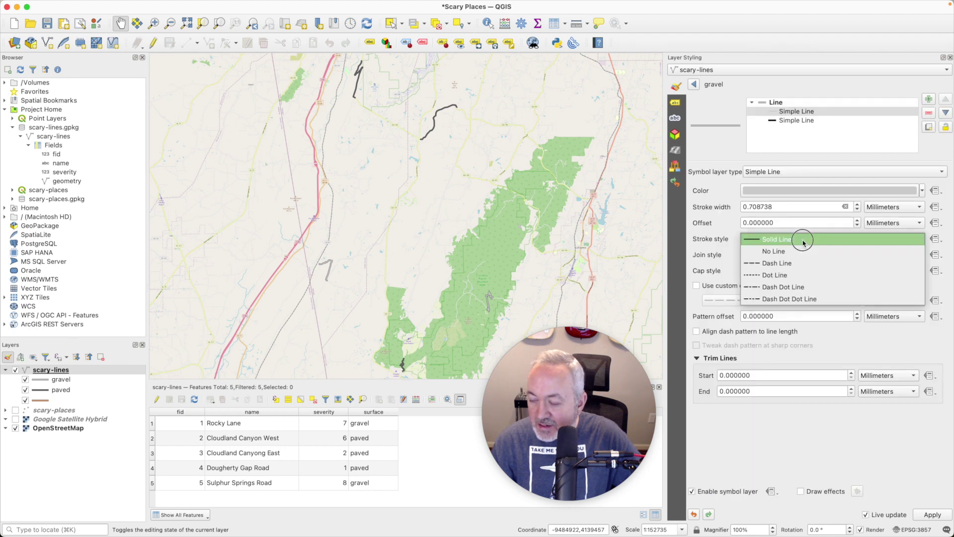
pyautogui.click(786, 275)
pyautogui.click(931, 515)
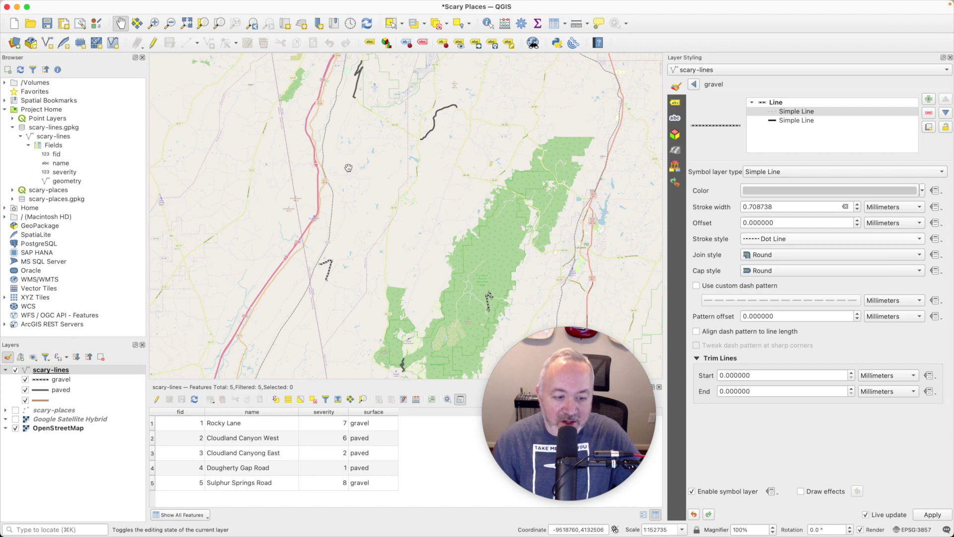
pyautogui.scroll(2, 661, 391)
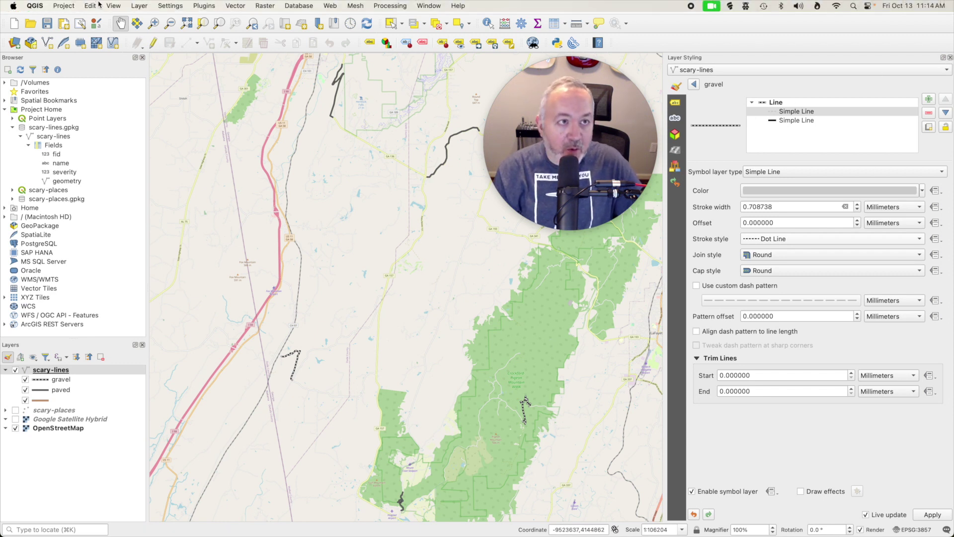
# - Hide the Layer Styling panel using the toolbar's panel list
pyautogui.click(113, 6)
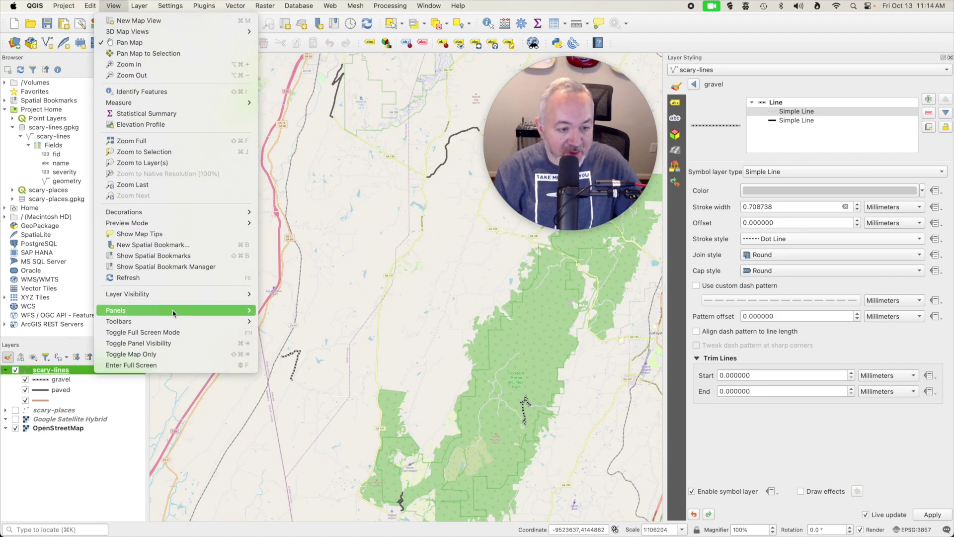
pyautogui.moveTo(220, 308)
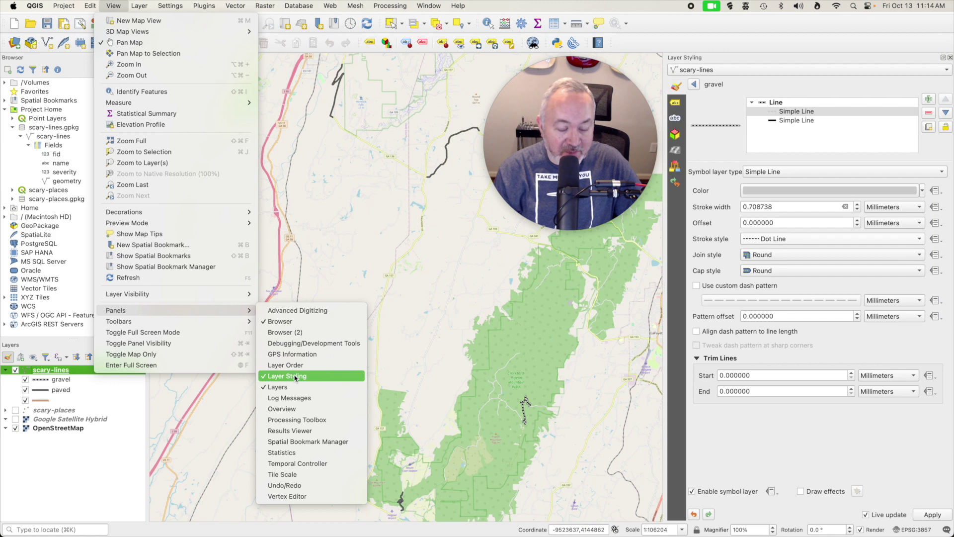
pyautogui.press('Escape')
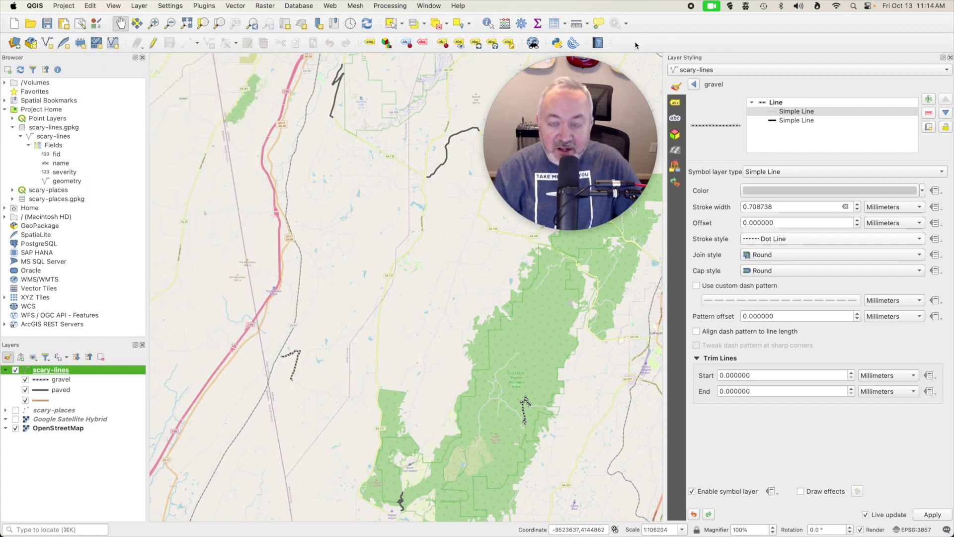
pyautogui.rightClick(632, 40)
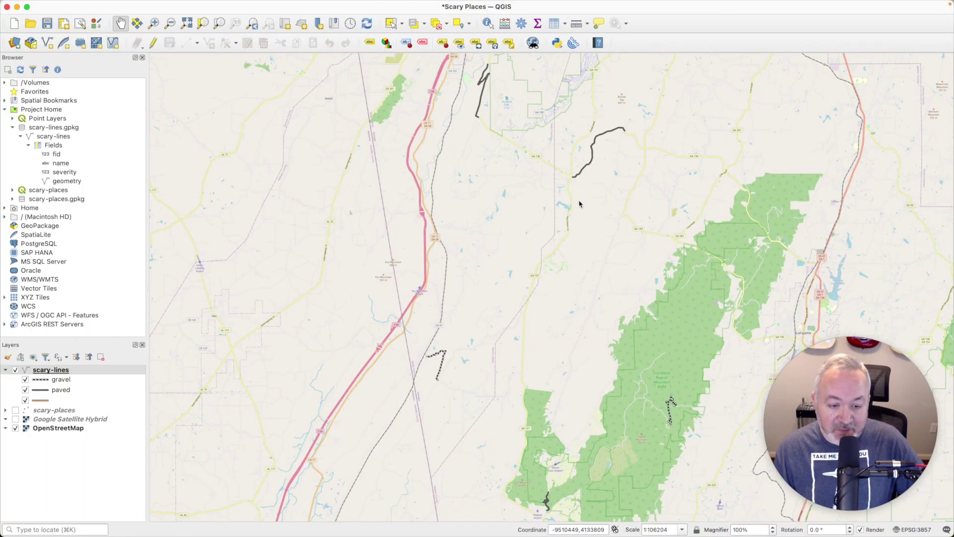
# - Open the scary-lines attribute table and dock it below the map
pyautogui.rightClick(60, 373)
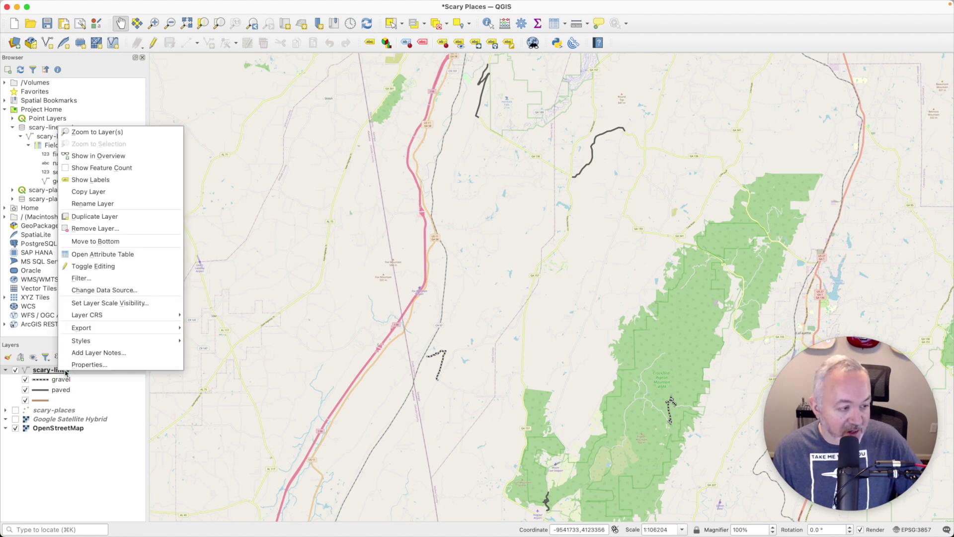
pyautogui.click(136, 254)
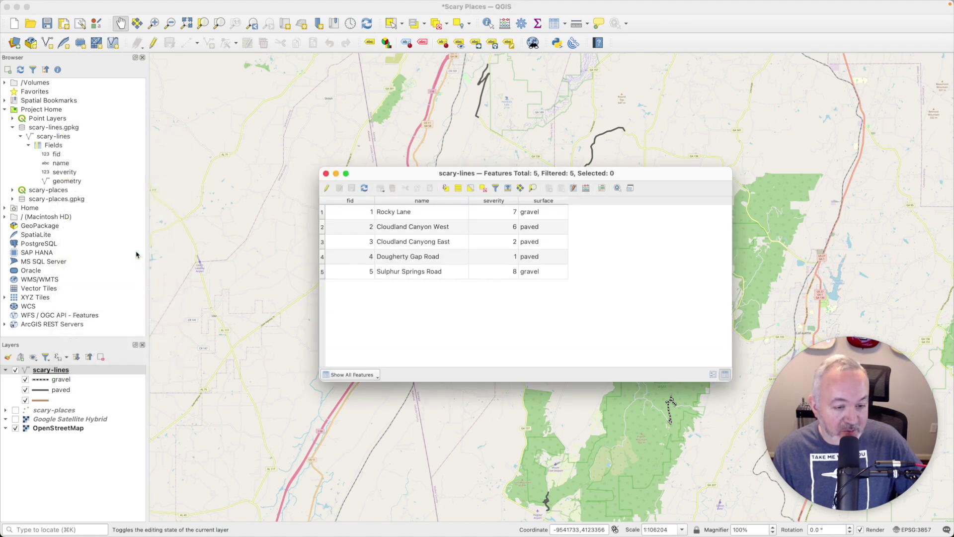
pyautogui.click(631, 189)
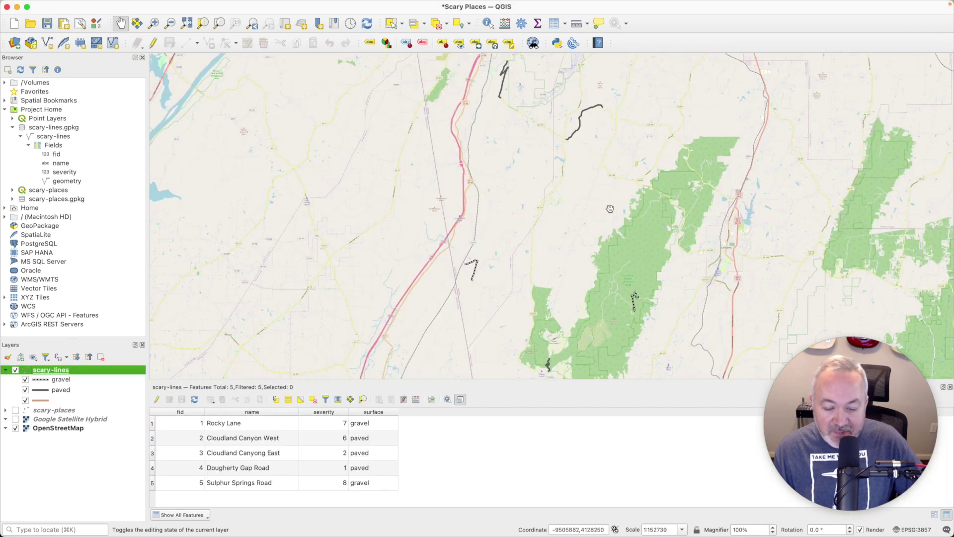
# - Click through the five road rows, ending with Dougherty Gap Road selected
pyautogui.click(153, 425)
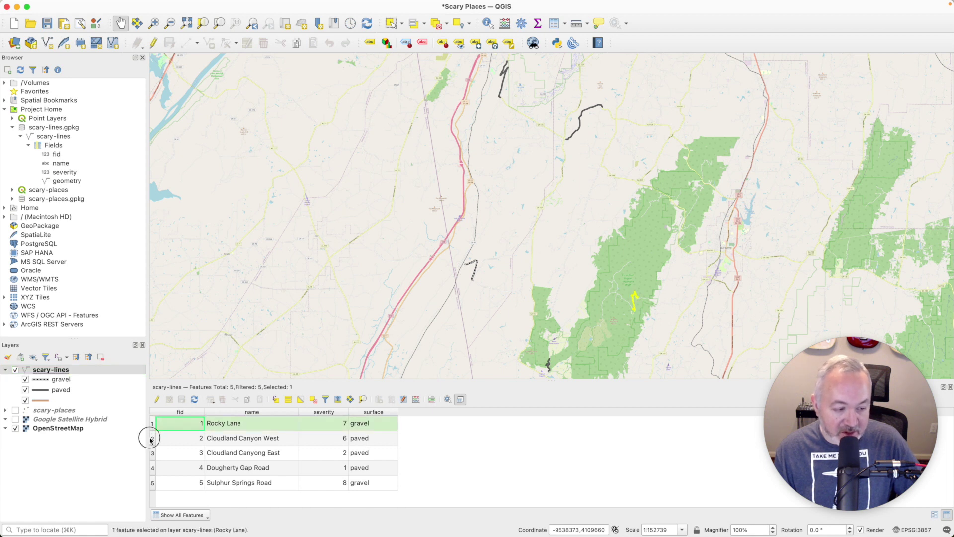
pyautogui.click(153, 439)
pyautogui.click(152, 453)
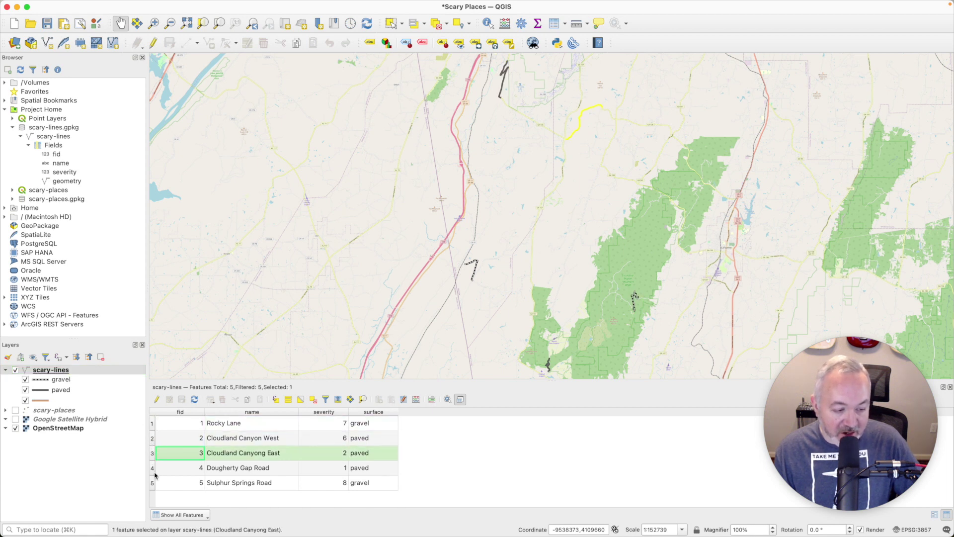
pyautogui.click(153, 469)
pyautogui.click(153, 484)
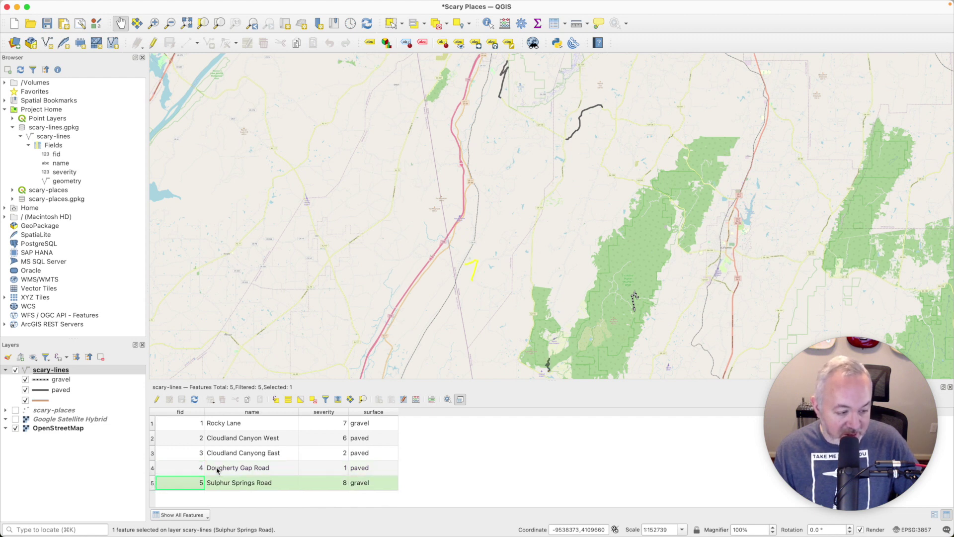
pyautogui.click(152, 469)
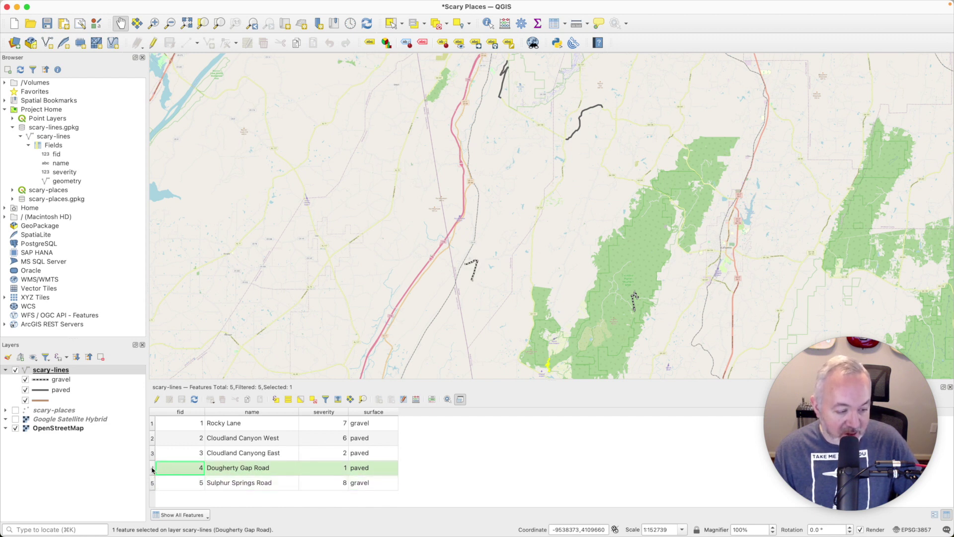
# - Delete the selected Dougherty Gap Road feature, save the edits and stop editing
pyautogui.click(157, 400)
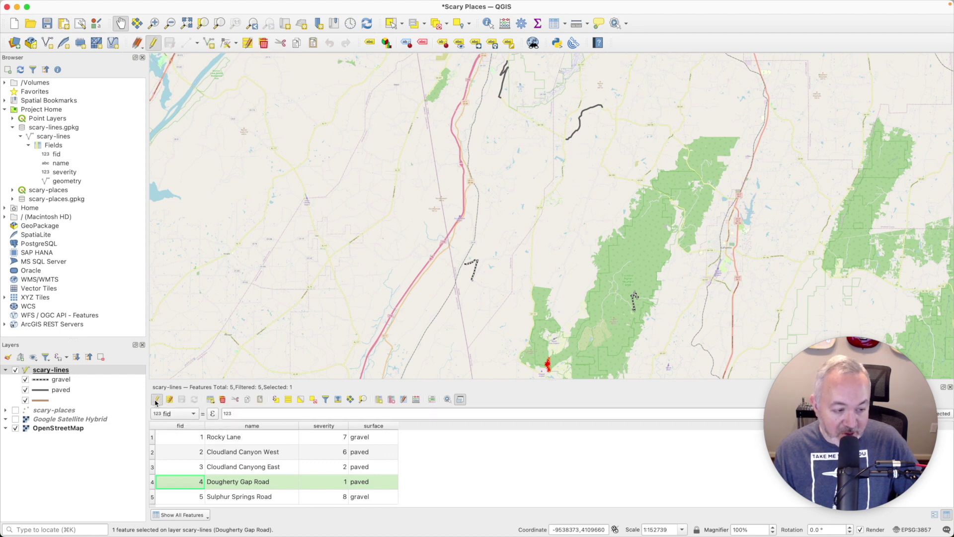
pyautogui.click(265, 44)
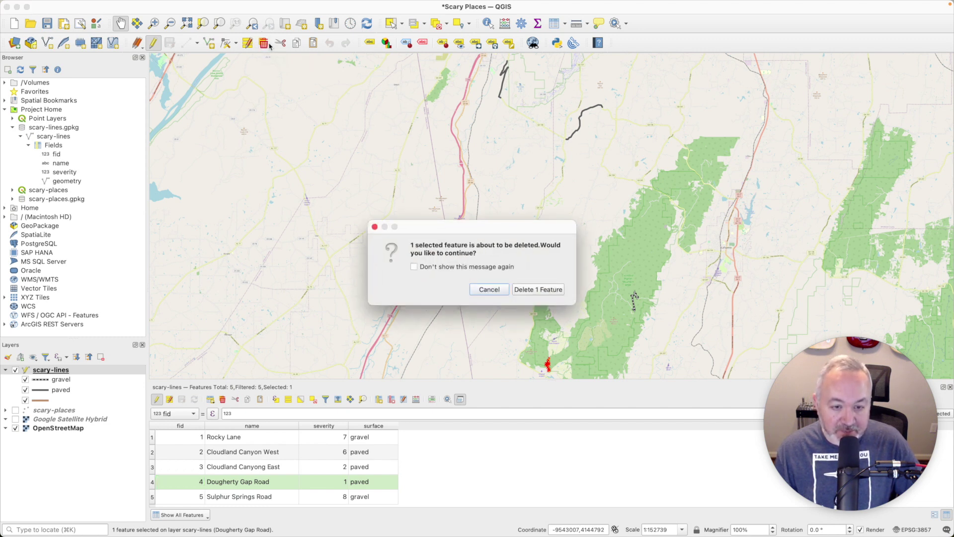
pyautogui.click(544, 292)
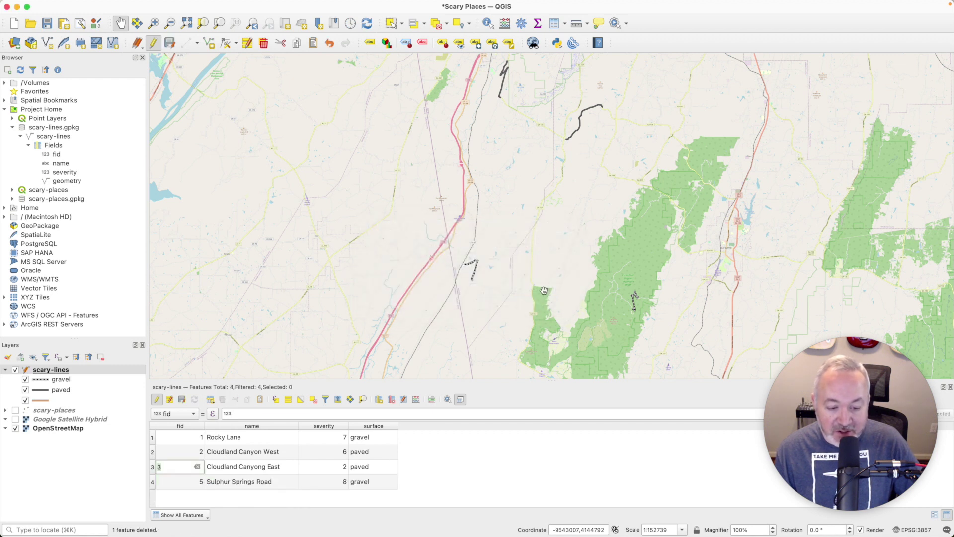
pyautogui.click(182, 399)
pyautogui.click(159, 402)
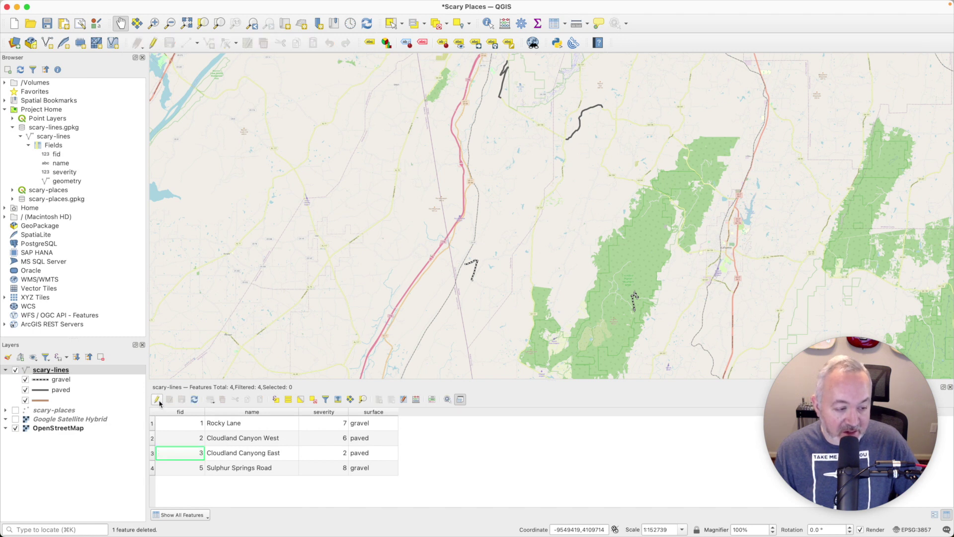